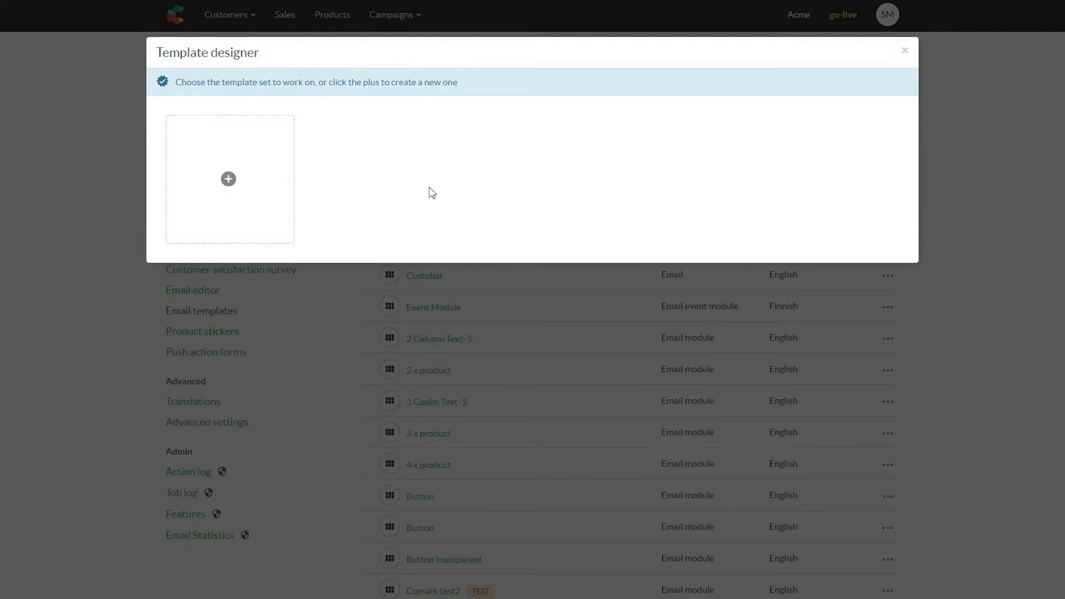
Create a new template set named Guide and open it for editing
{"action": "left_click", "coordinate": [228, 179]}
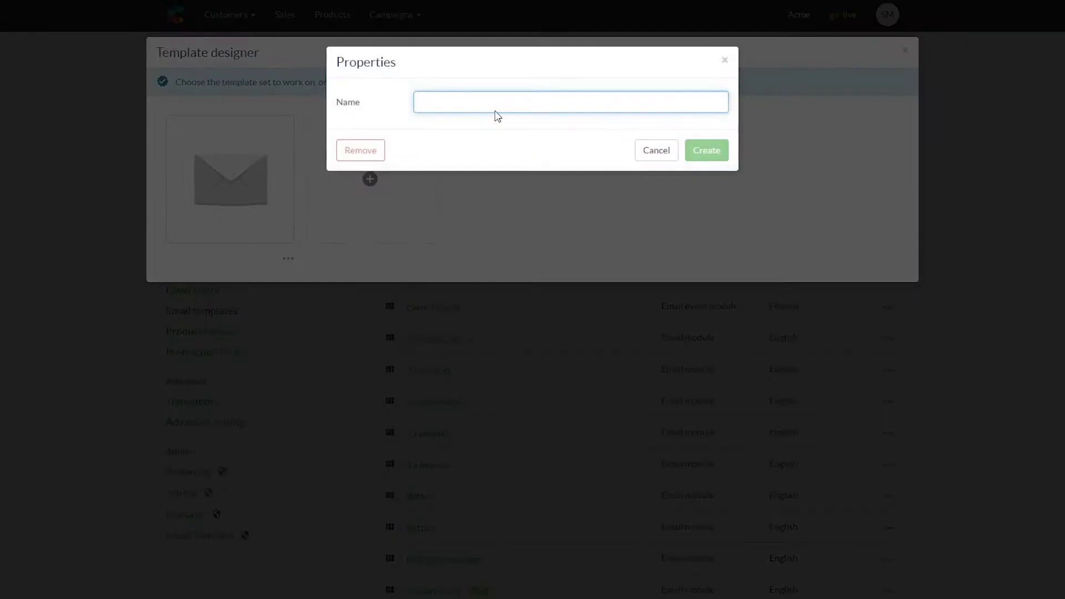
{"action": "type", "text": "Guide"}
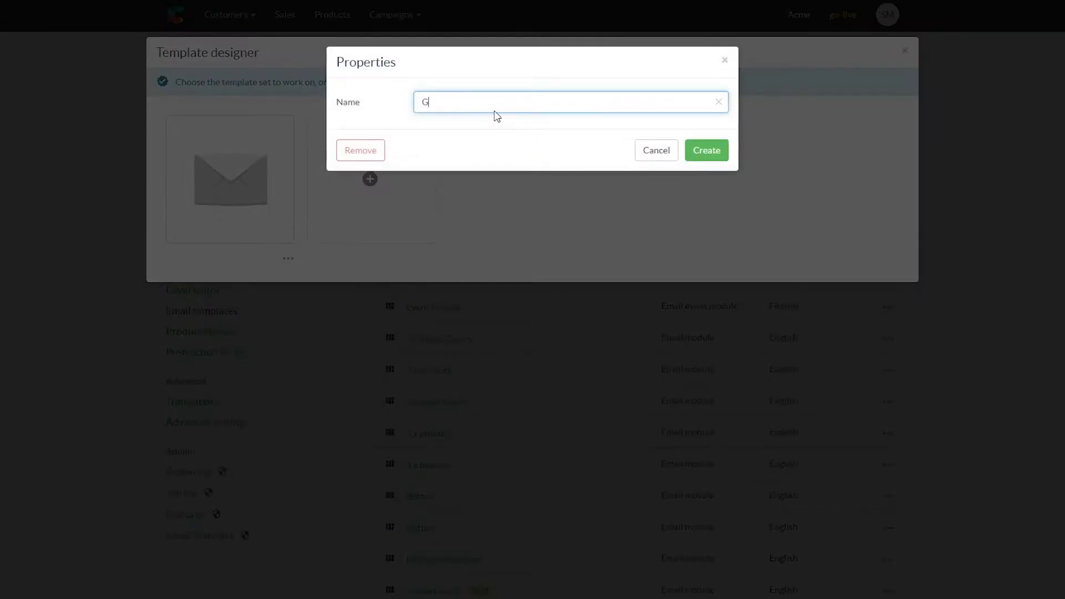
{"action": "left_click", "coordinate": [703, 151]}
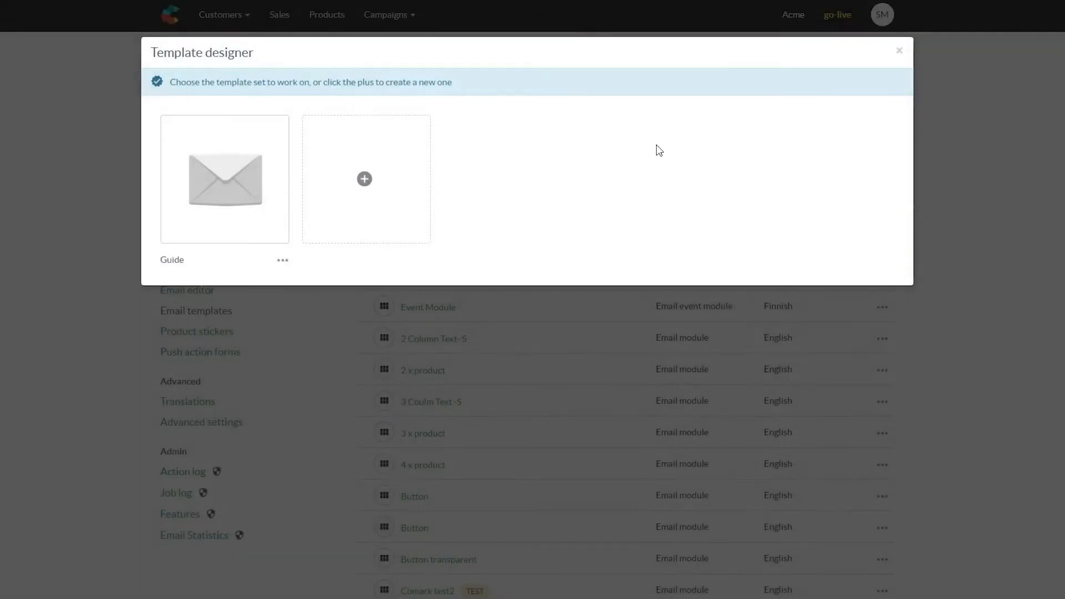
{"action": "left_click", "coordinate": [250, 172]}
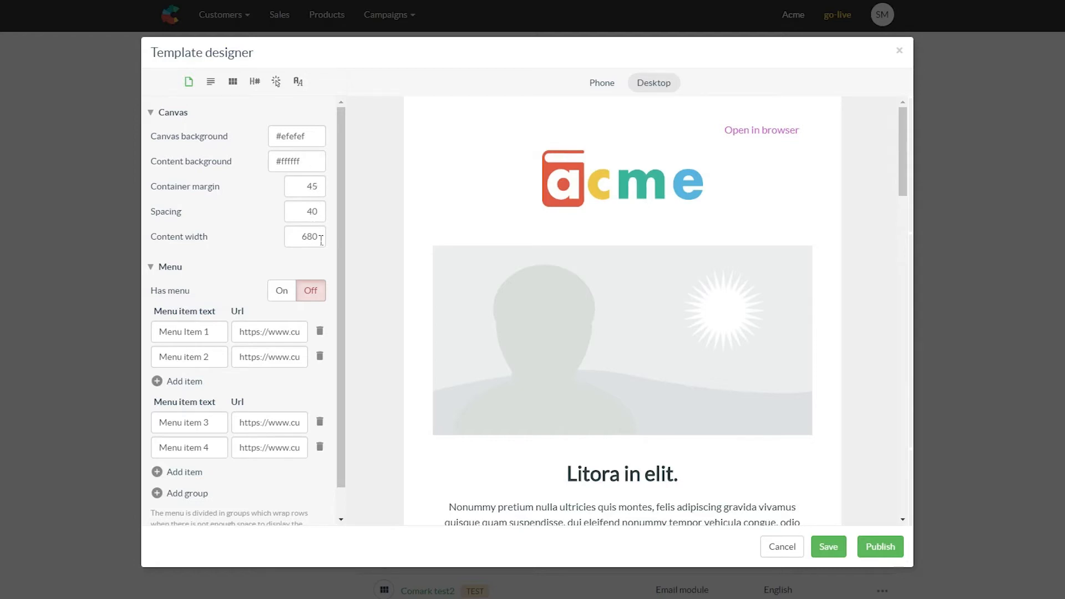
Review the template's canvas, menu, company details, header, footer and module settings
{"action": "scroll", "coordinate": [262, 280], "scroll_direction": "down", "scroll_amount": 1}
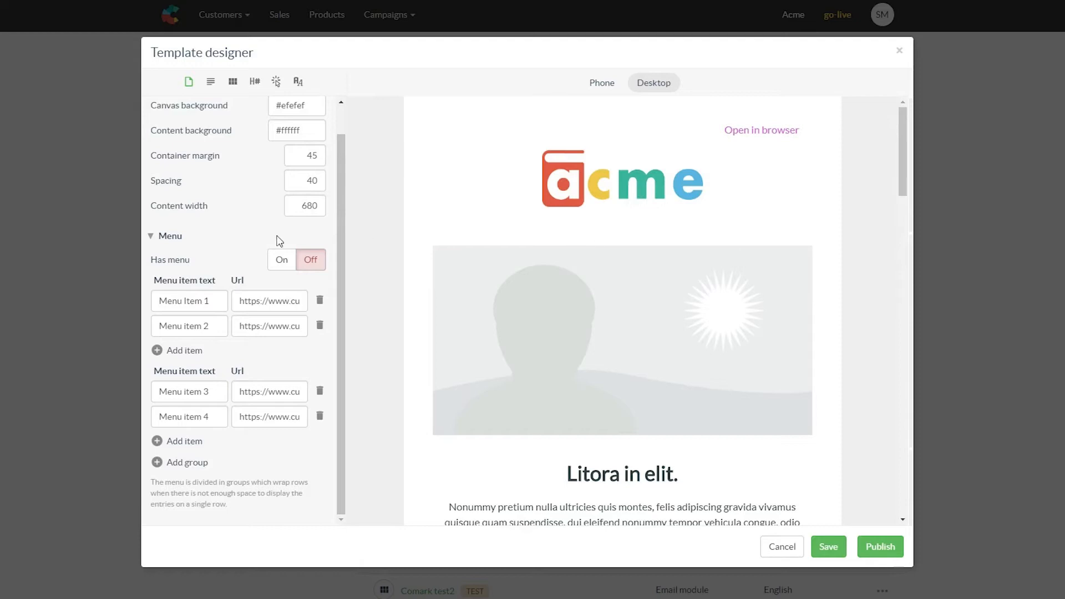
{"action": "scroll", "coordinate": [275, 239], "scroll_direction": "up", "scroll_amount": 1}
{"action": "left_click", "coordinate": [210, 81]}
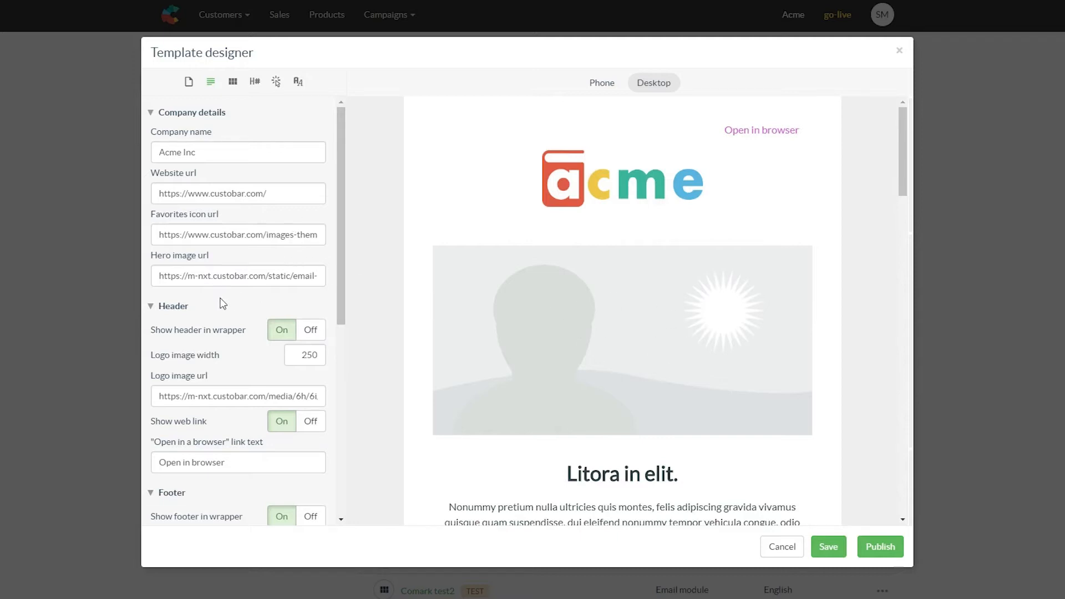
{"action": "scroll", "coordinate": [237, 300], "scroll_direction": "down", "scroll_amount": 1}
{"action": "scroll", "coordinate": [238, 300], "scroll_direction": "down", "scroll_amount": 6}
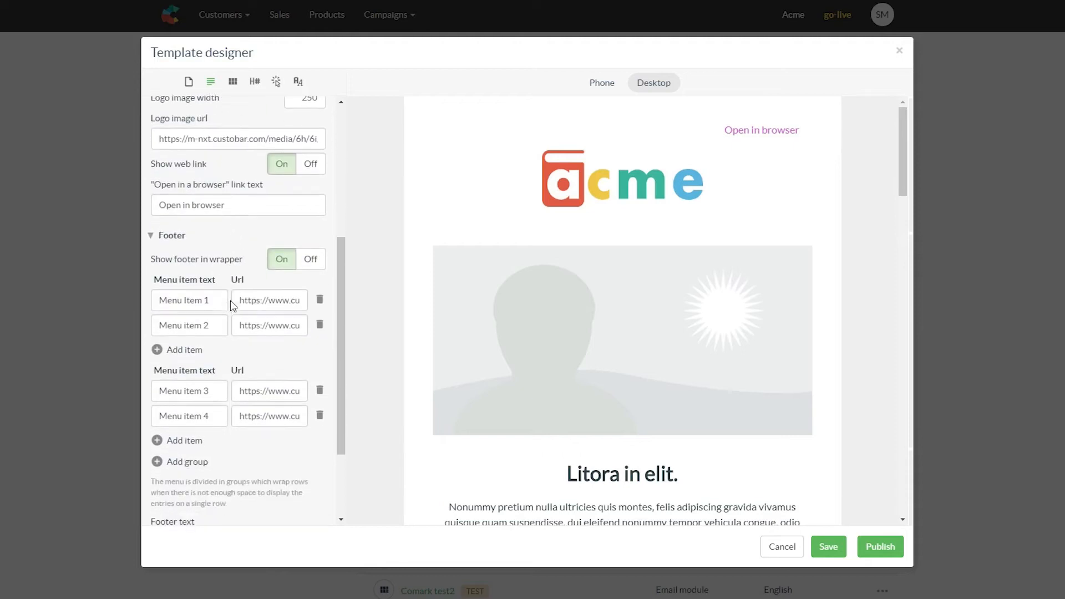
{"action": "scroll", "coordinate": [233, 307], "scroll_direction": "up", "scroll_amount": 8}
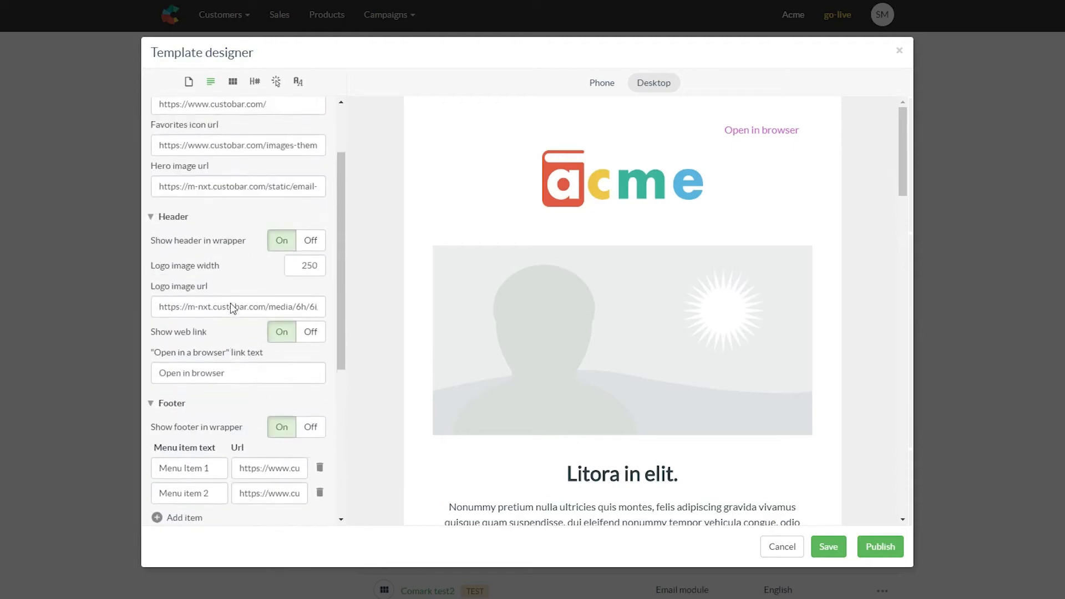
{"action": "left_click", "coordinate": [233, 82]}
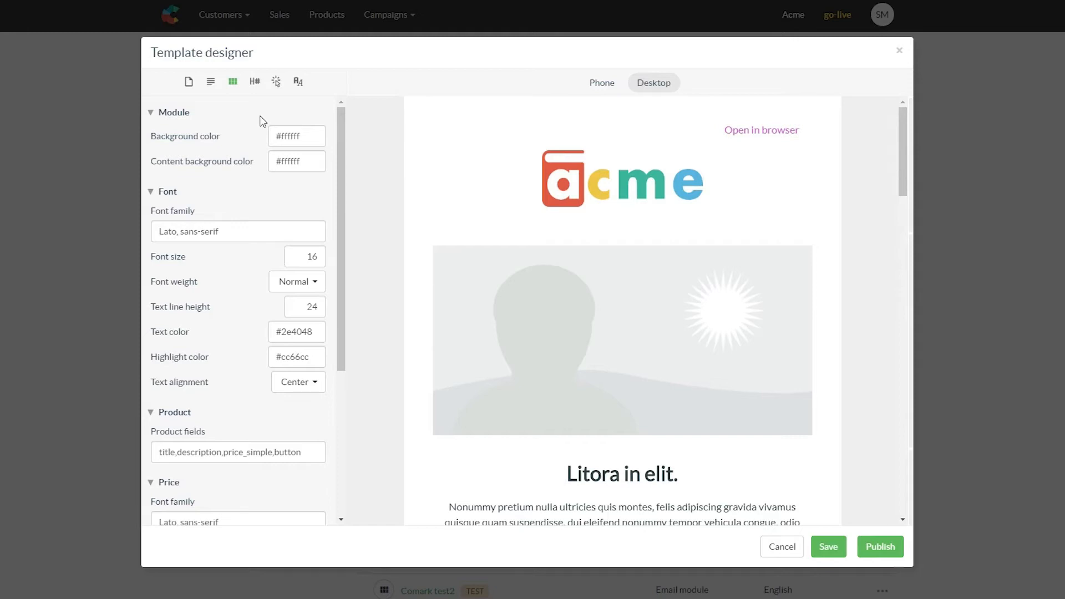
Review the headline styles from primary to quaternary, the button settings and the custom font definitions
{"action": "left_click", "coordinate": [254, 83]}
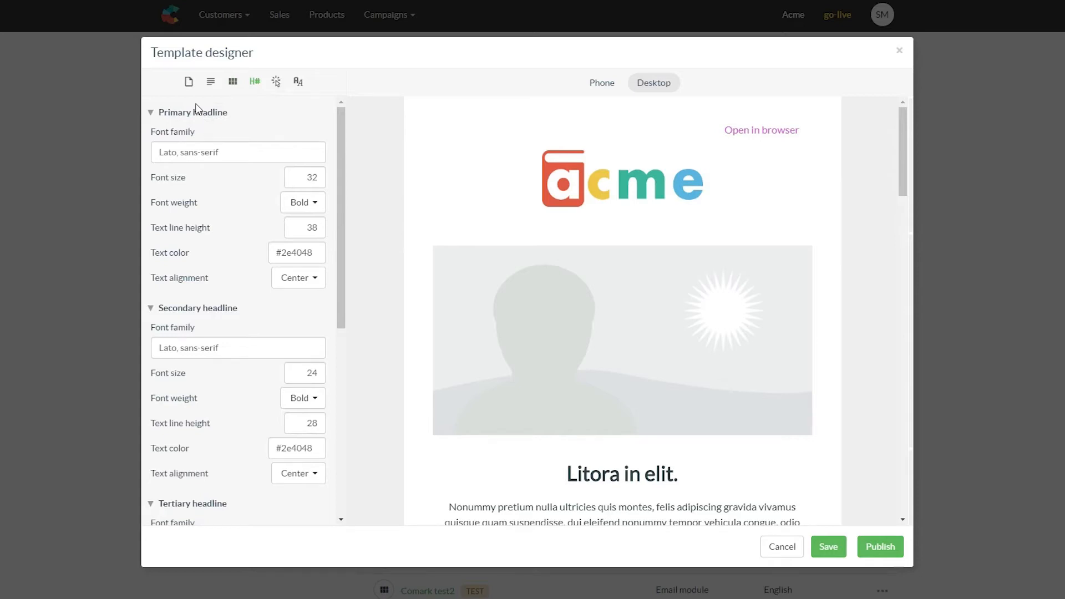
{"action": "scroll", "coordinate": [272, 302], "scroll_direction": "down", "scroll_amount": 3}
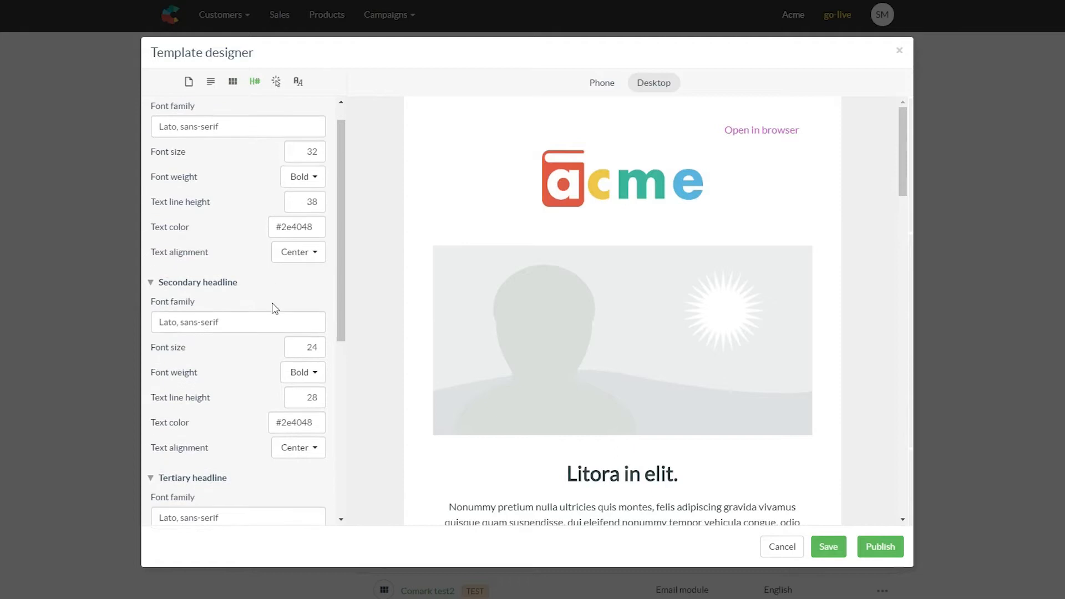
{"action": "scroll", "coordinate": [255, 310], "scroll_direction": "down", "scroll_amount": 2}
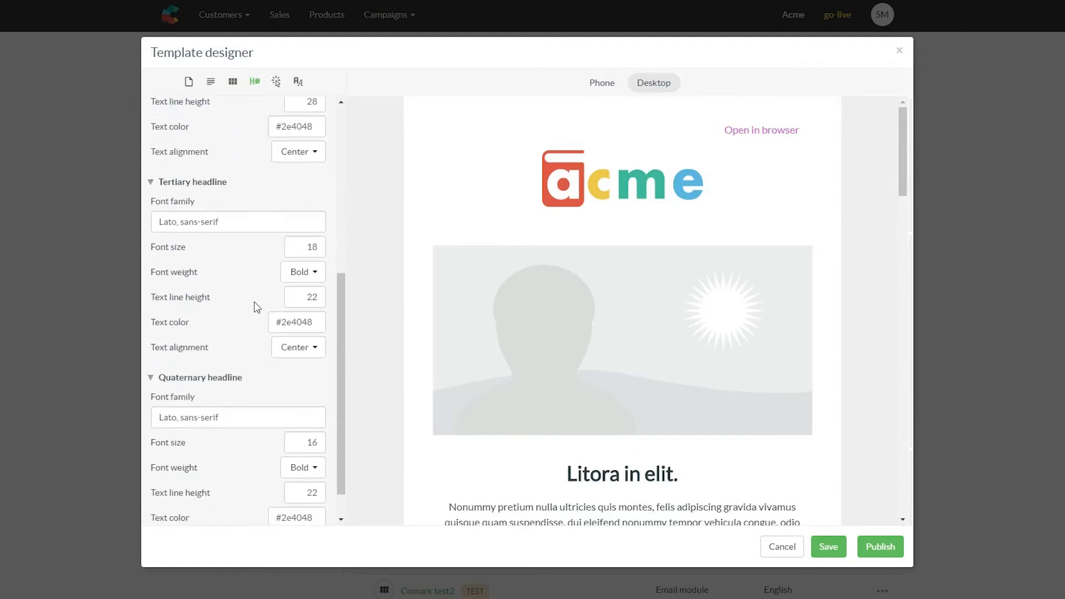
{"action": "scroll", "coordinate": [258, 307], "scroll_direction": "down", "scroll_amount": 1}
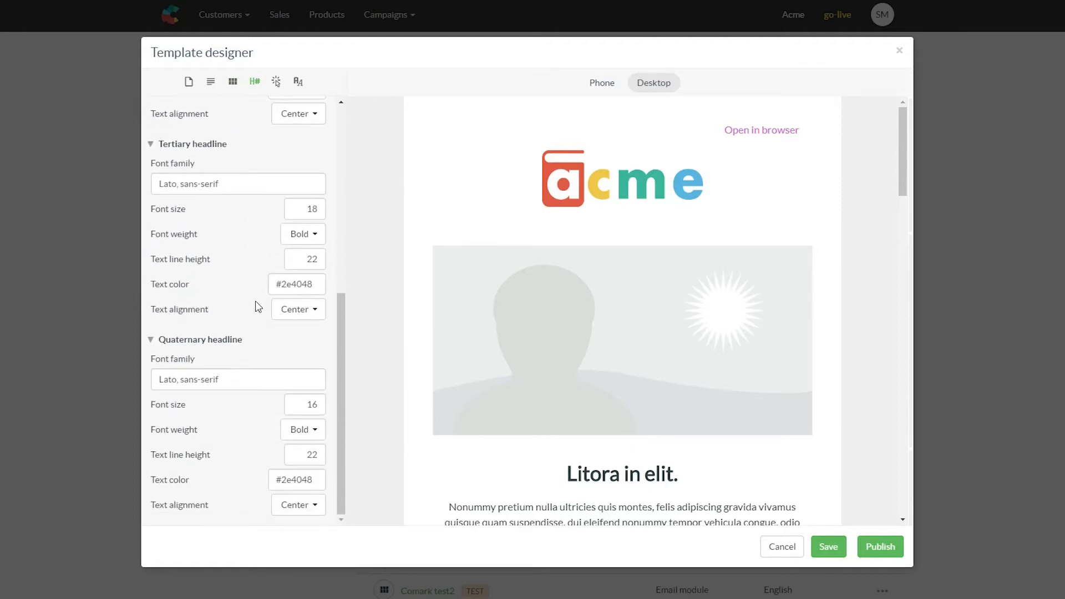
{"action": "scroll", "coordinate": [286, 332], "scroll_direction": "up", "scroll_amount": 1}
{"action": "scroll", "coordinate": [282, 340], "scroll_direction": "up", "scroll_amount": 5}
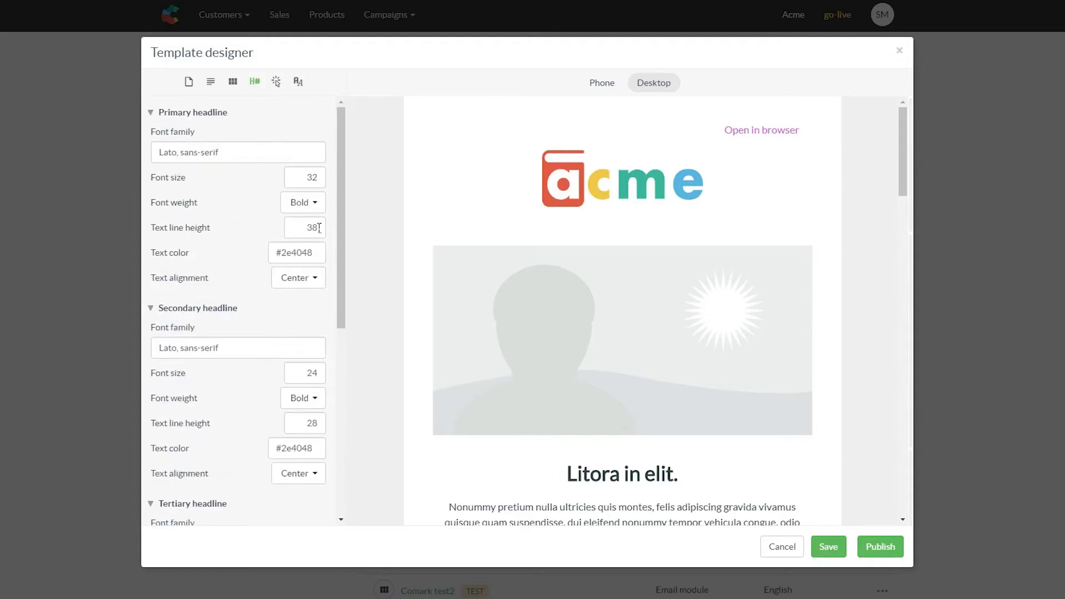
{"action": "left_click", "coordinate": [280, 85]}
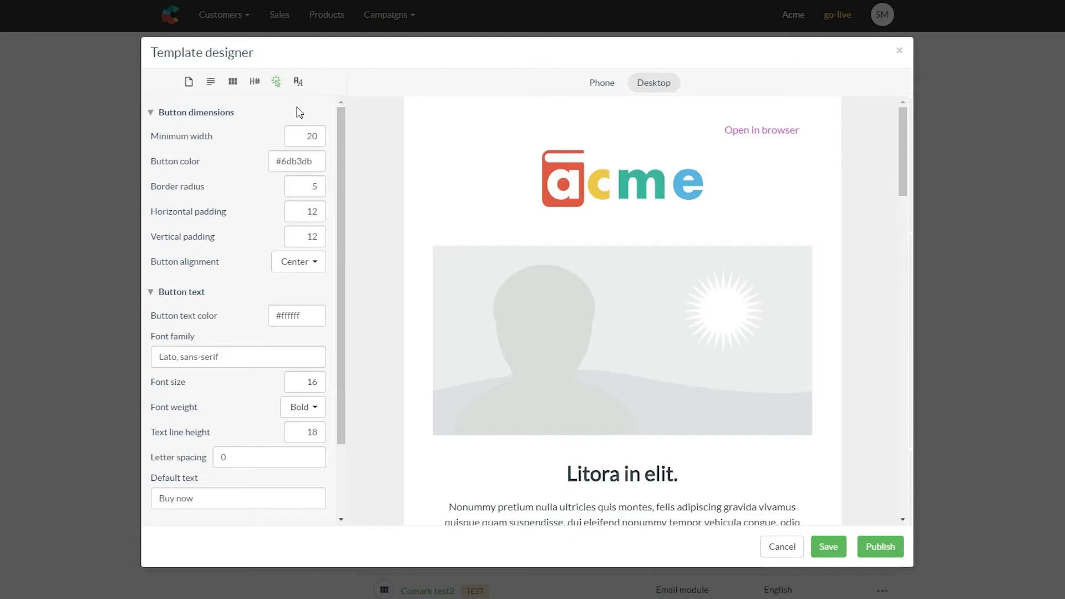
{"action": "left_click", "coordinate": [299, 83]}
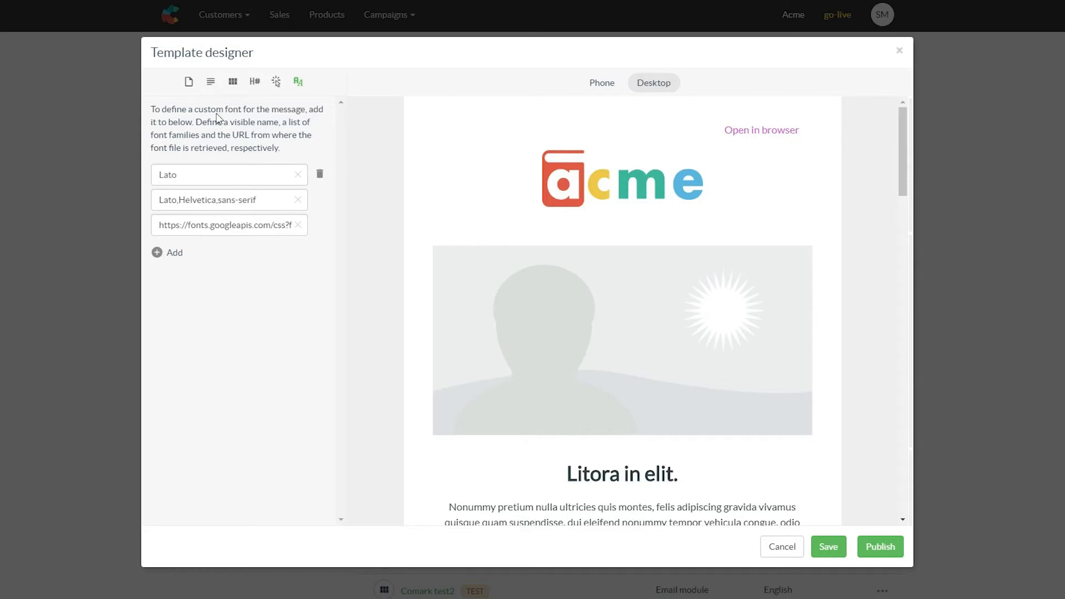
Set the template's canvas background color to #000000
{"action": "left_click", "coordinate": [192, 84]}
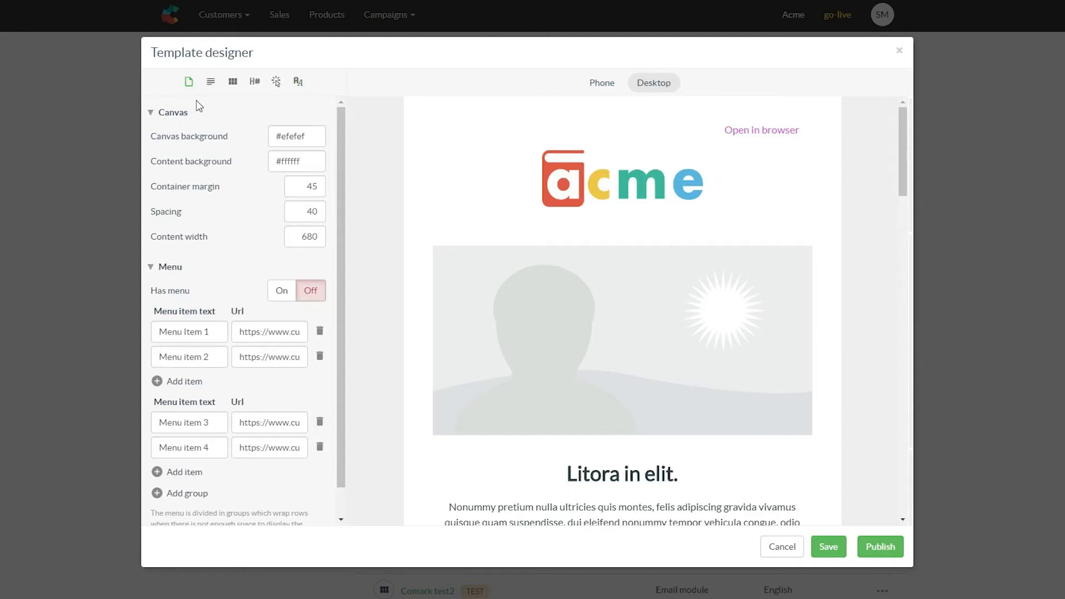
{"action": "left_click_drag", "start_coordinate": [321, 141], "coordinate": [284, 141]}
{"action": "type", "text": "#0"}
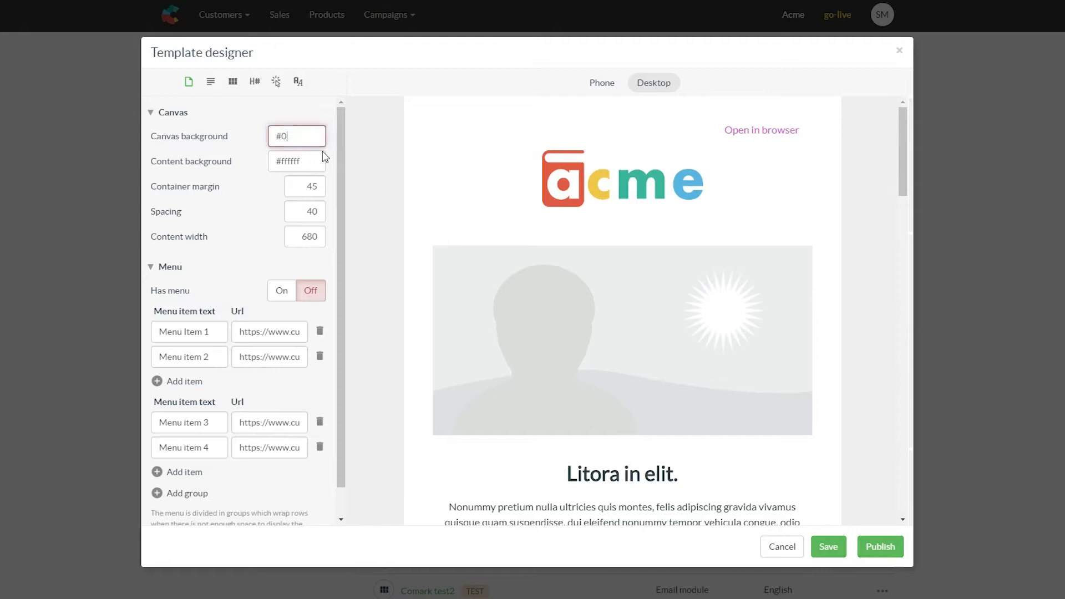
{"action": "type", "text": "00000"}
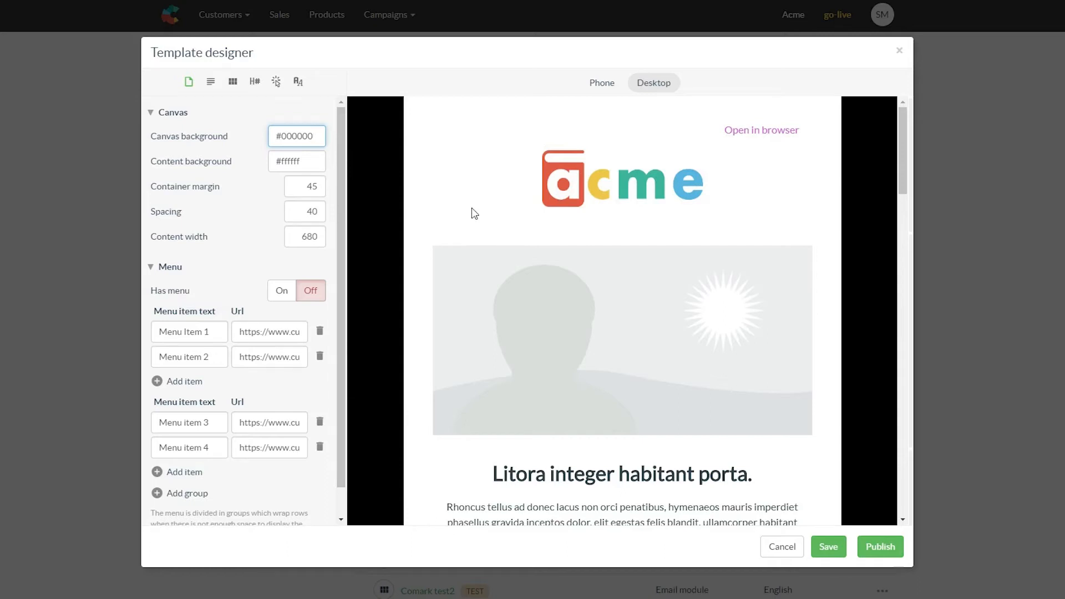
Set the canvas spacing to 10 and check the tighter layout in the email preview
{"action": "left_click", "coordinate": [317, 187]}
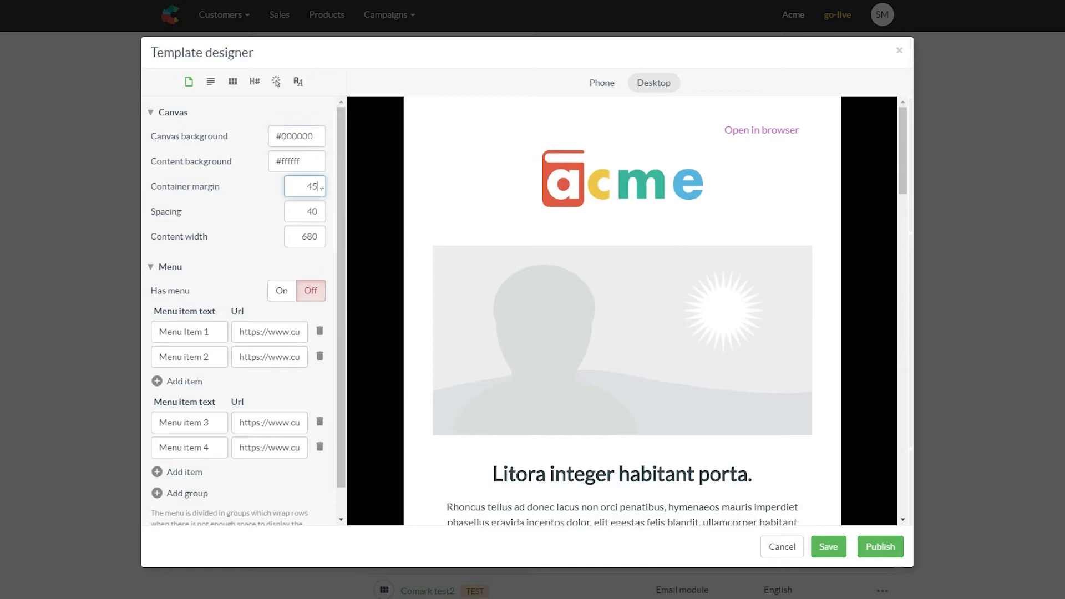
{"action": "double_click", "coordinate": [311, 186]}
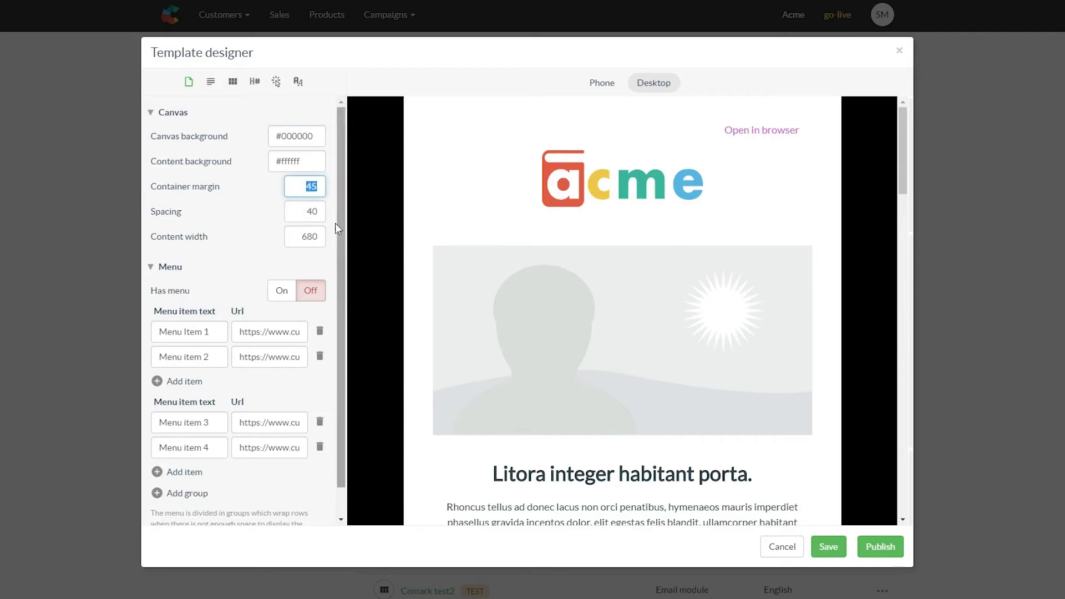
{"action": "double_click", "coordinate": [312, 212]}
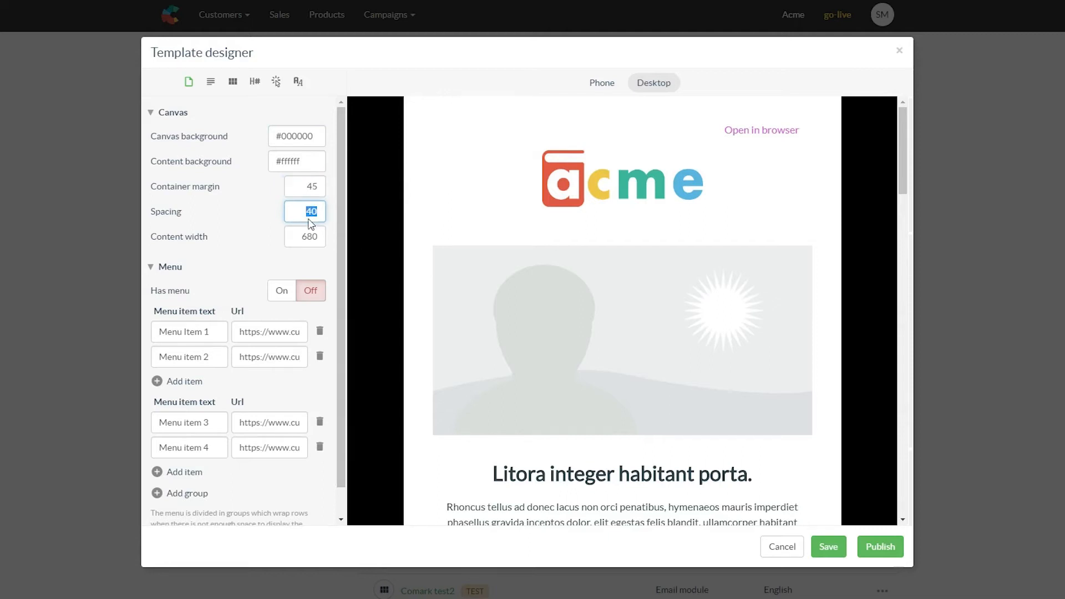
{"action": "scroll", "coordinate": [320, 224], "scroll_direction": "down", "scroll_amount": 1}
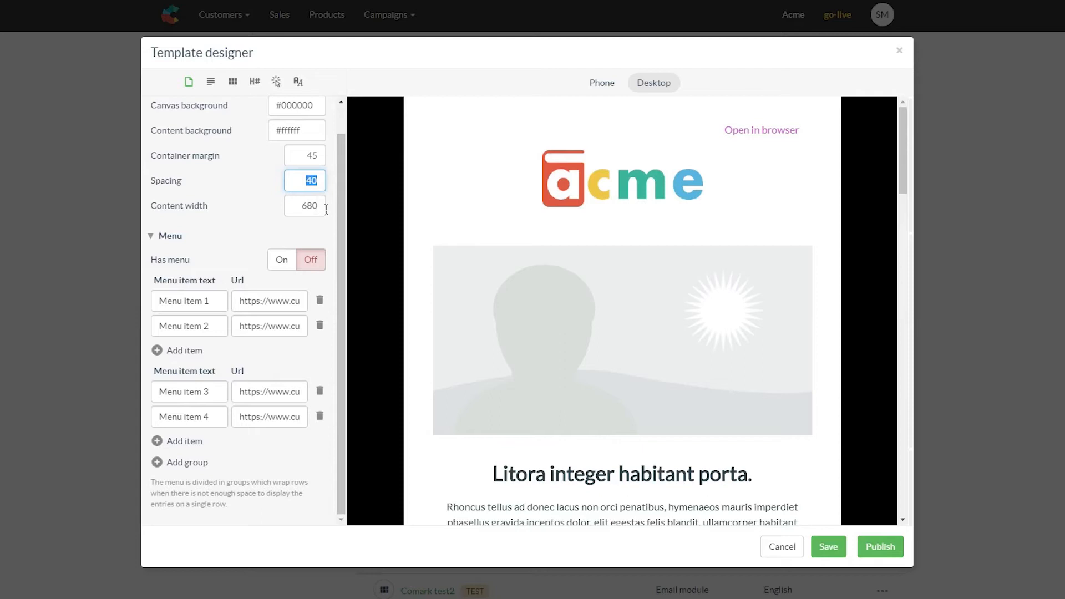
{"action": "type", "text": "10"}
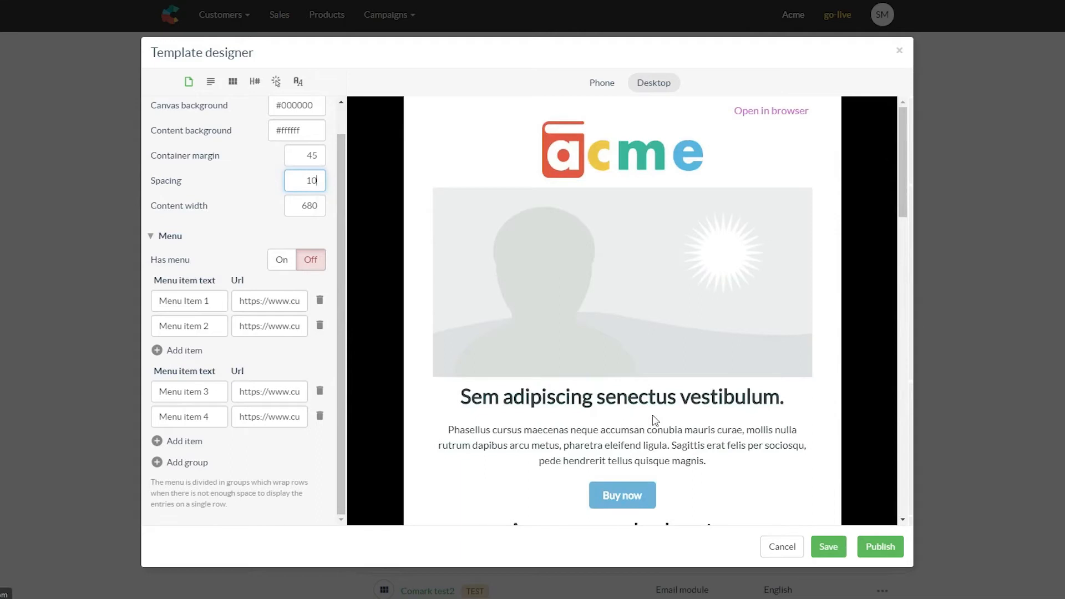
{"action": "scroll", "coordinate": [645, 419], "scroll_direction": "down", "scroll_amount": 3}
{"action": "scroll", "coordinate": [647, 424], "scroll_direction": "down", "scroll_amount": 2}
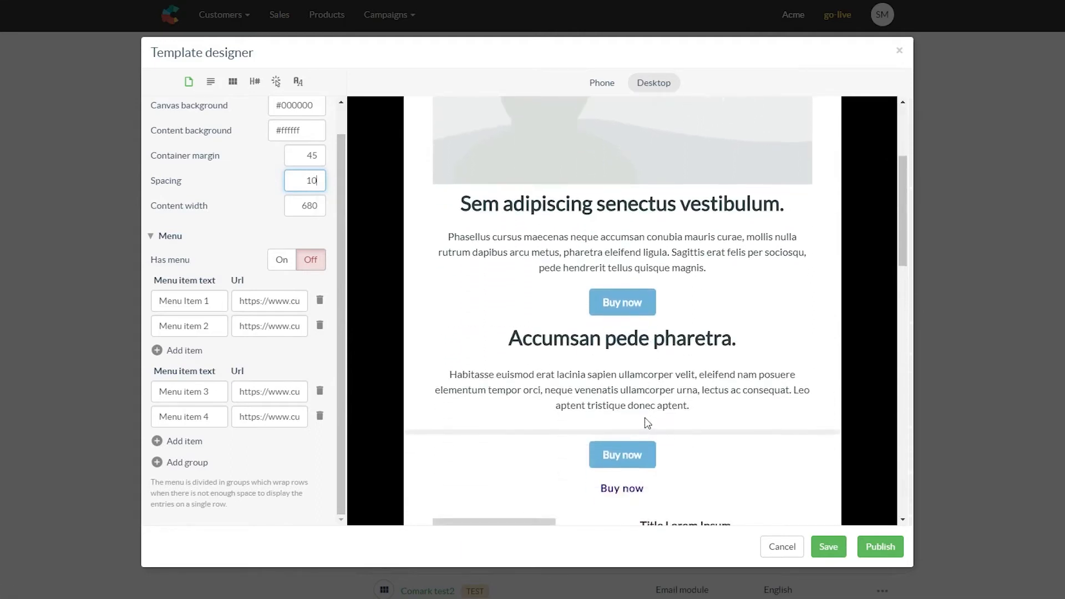
{"action": "left_click", "coordinate": [320, 211]}
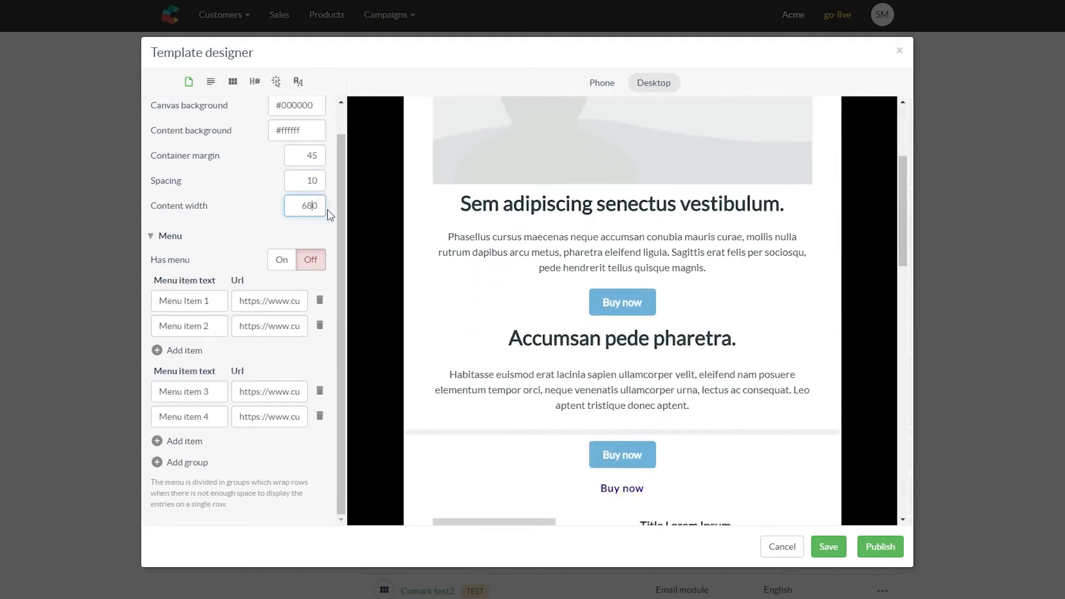
Turn on the template's menu and check it beneath the logo in the preview
{"action": "scroll", "coordinate": [285, 239], "scroll_direction": "up", "scroll_amount": 1}
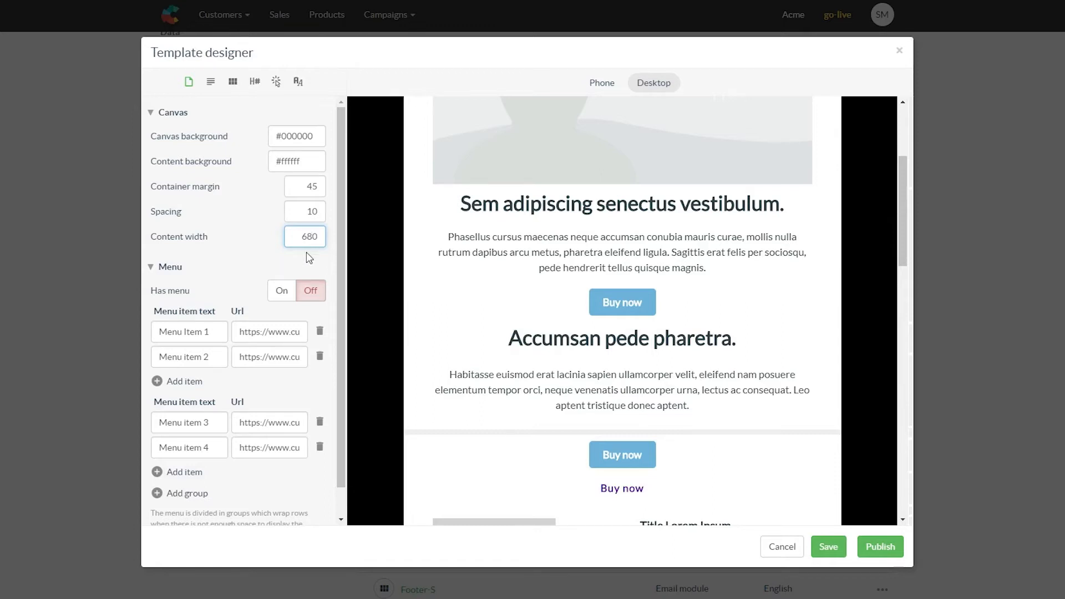
{"action": "left_click", "coordinate": [288, 289]}
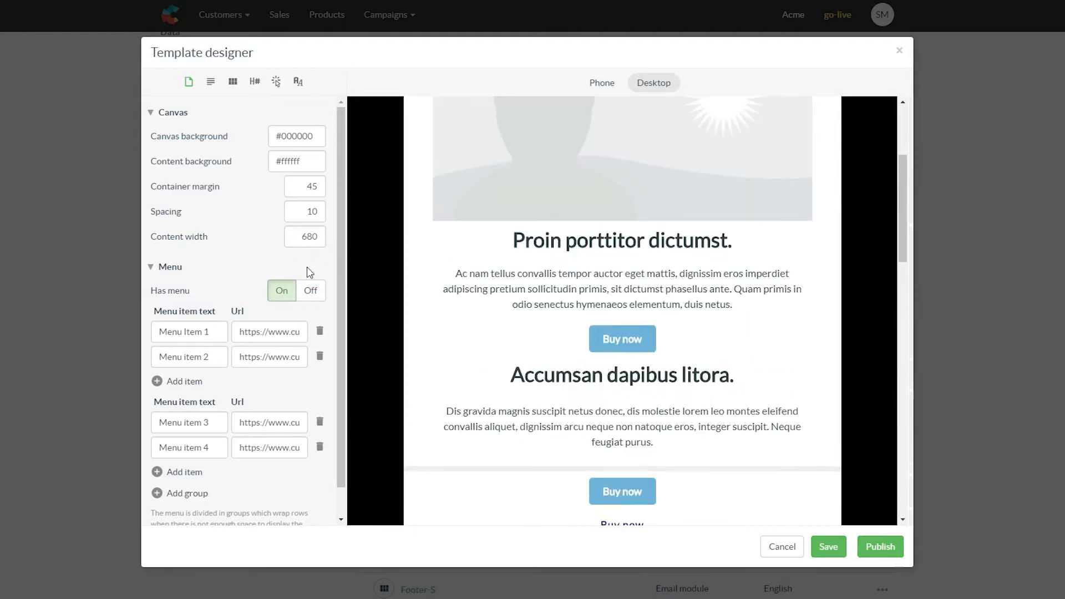
{"action": "scroll", "coordinate": [566, 389], "scroll_direction": "up", "scroll_amount": 5}
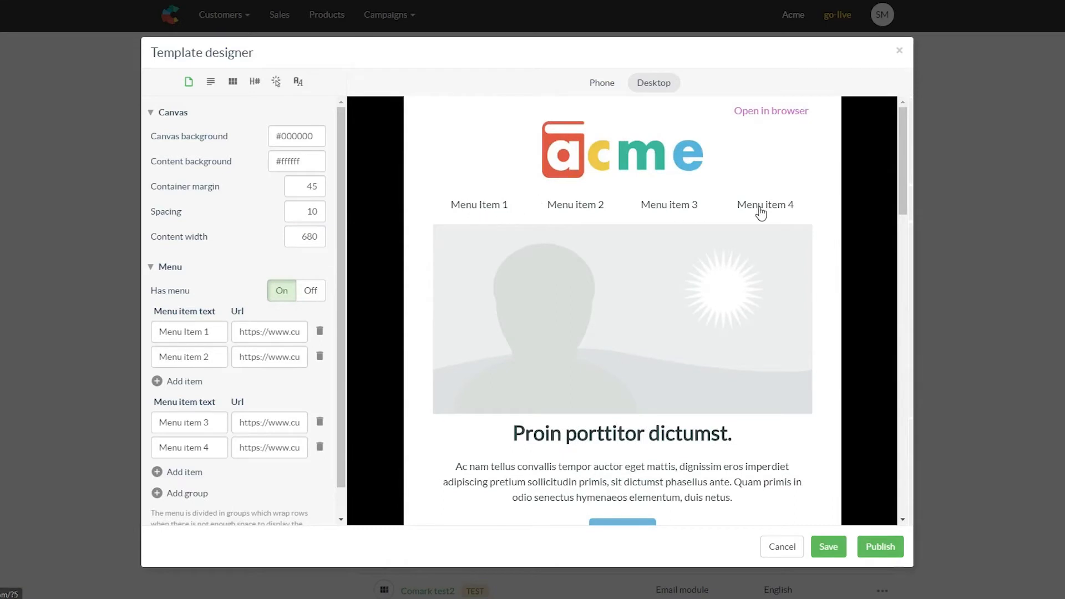
Rename the first menu item as News and the second as Special offers
{"action": "left_click_drag", "start_coordinate": [225, 330], "coordinate": [115, 319]}
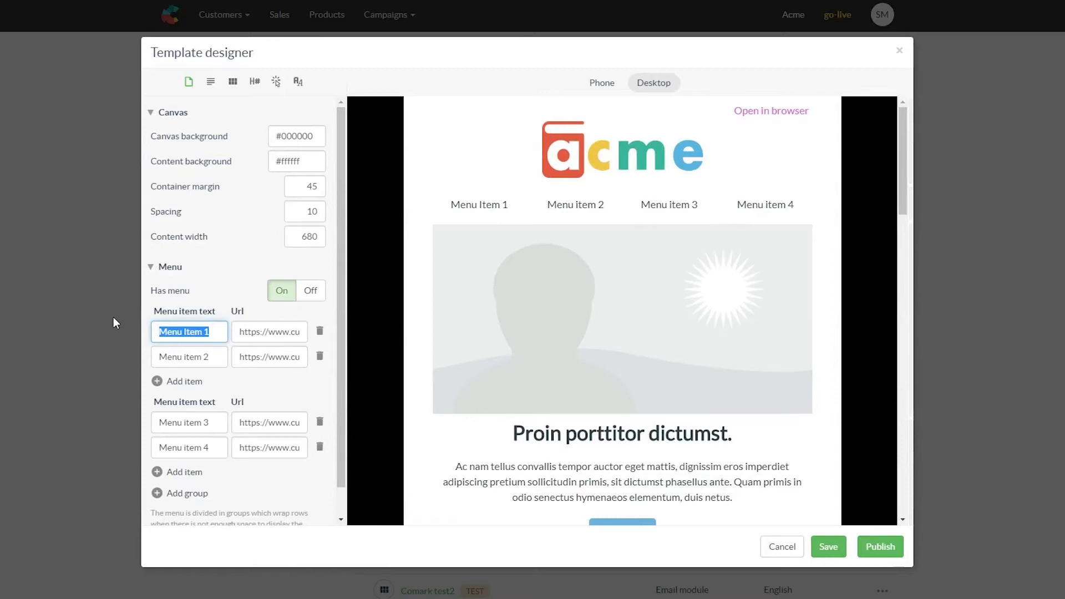
{"action": "type", "text": "News"}
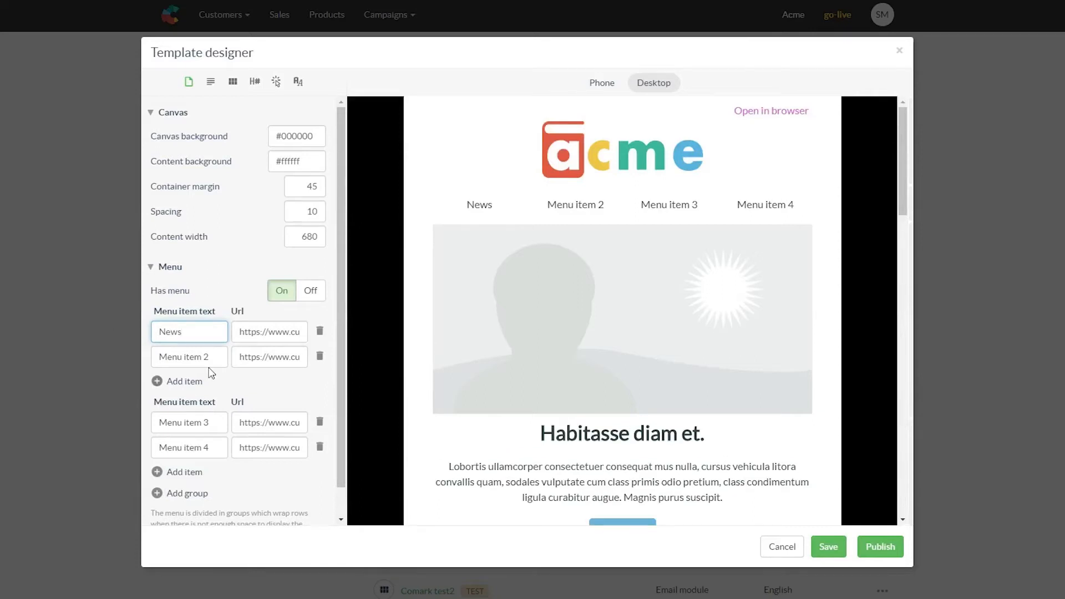
{"action": "left_click_drag", "start_coordinate": [219, 364], "coordinate": [121, 352]}
{"action": "type", "text": "Spec"}
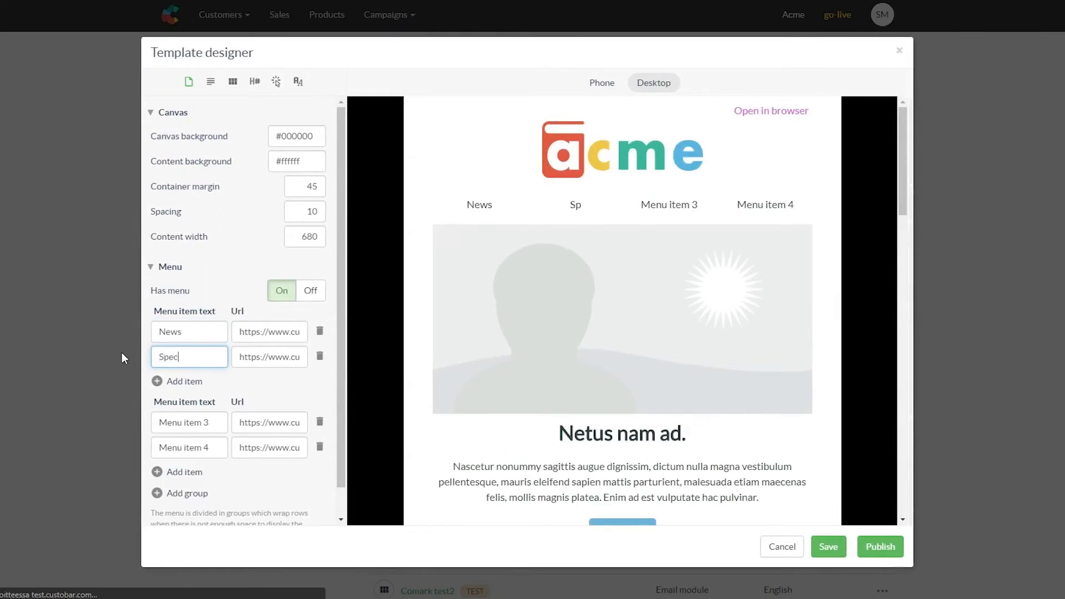
{"action": "type", "text": "ial offers"}
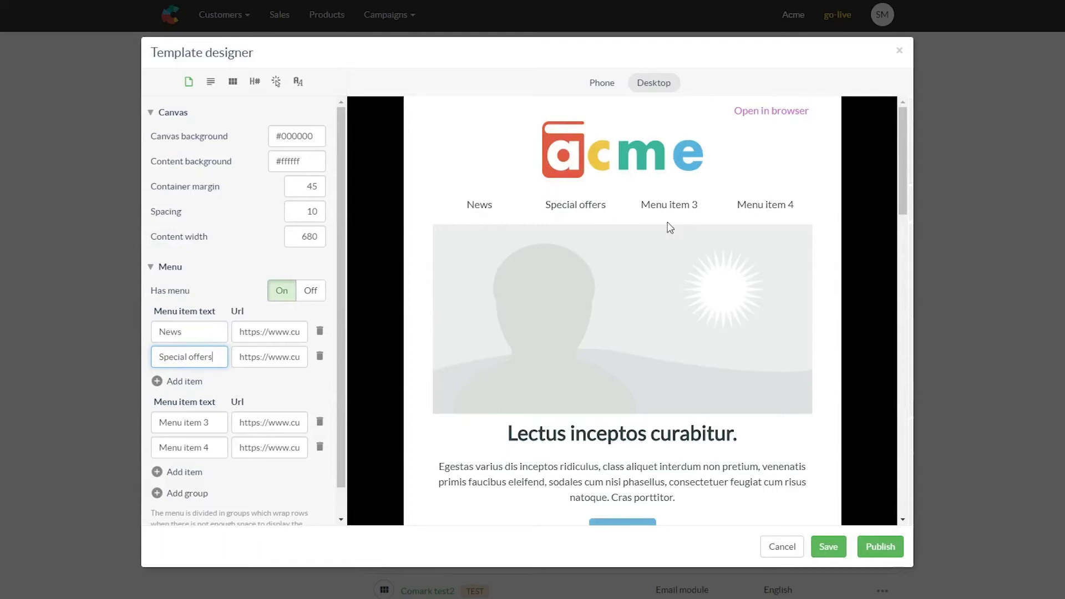
{"action": "left_click_drag", "start_coordinate": [283, 358], "coordinate": [276, 359]}
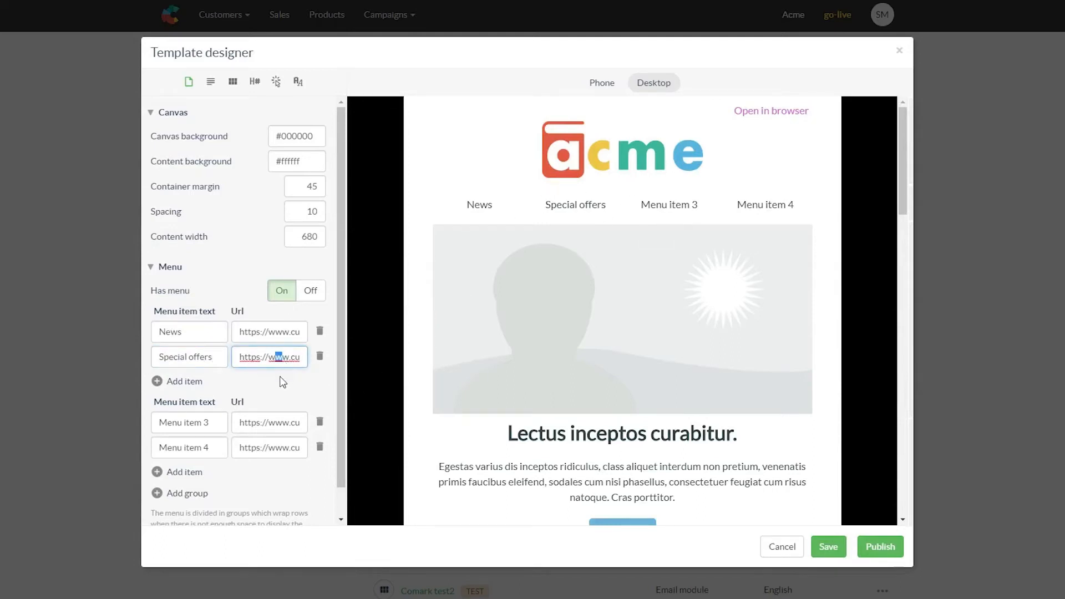
{"action": "scroll", "coordinate": [278, 384], "scroll_direction": "down", "scroll_amount": 2}
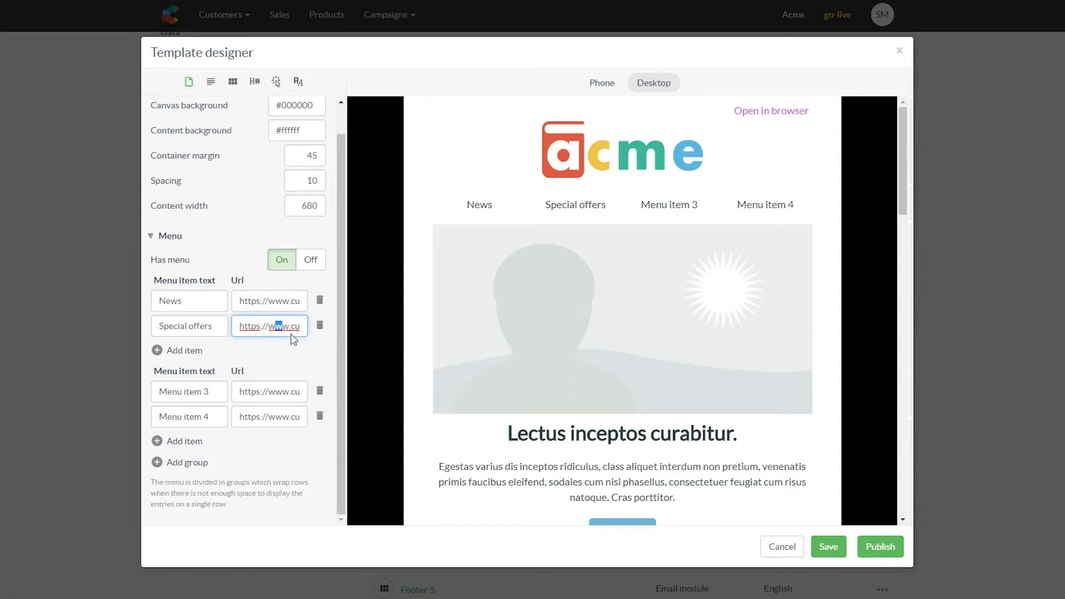
Open the template's company details and examine the favorites icon and hero image URL fields
{"action": "scroll", "coordinate": [293, 338], "scroll_direction": "up", "scroll_amount": 2}
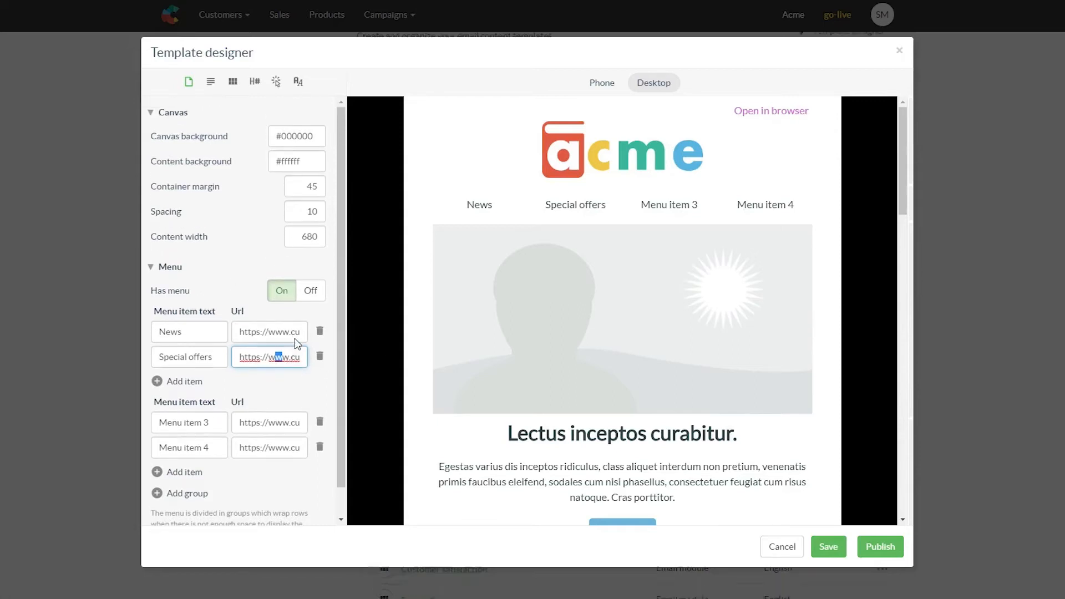
{"action": "left_click", "coordinate": [211, 83]}
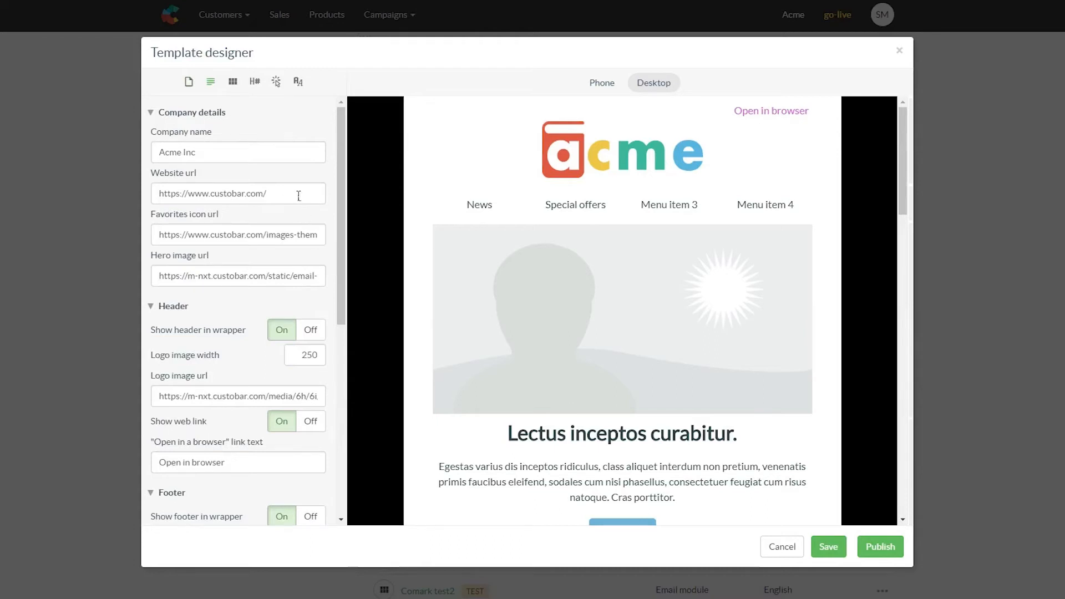
{"action": "left_click", "coordinate": [255, 234]}
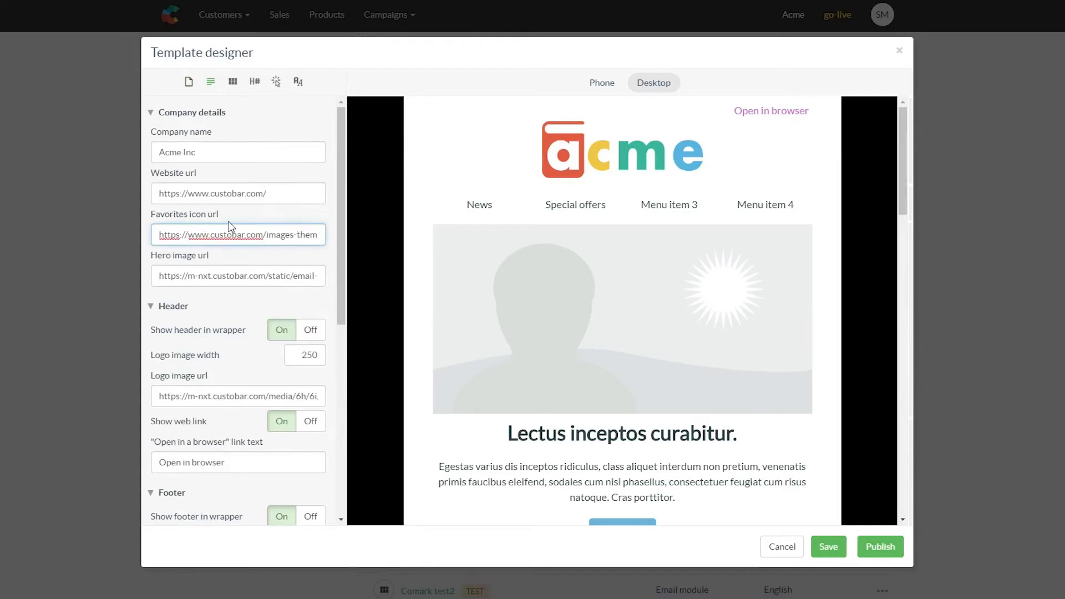
{"action": "left_click", "coordinate": [267, 275]}
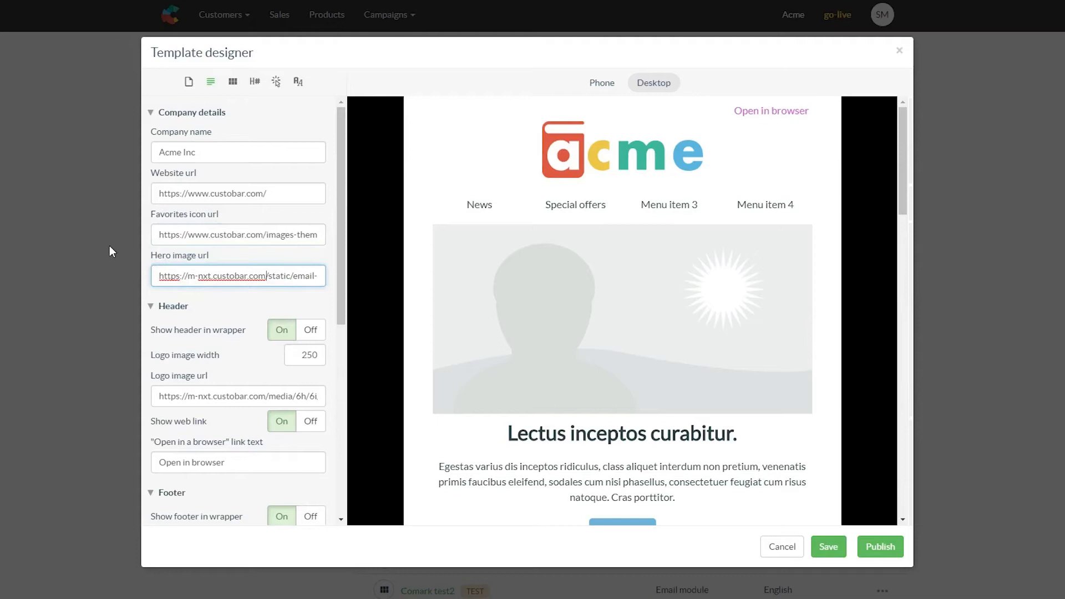
Leave the template designer without saving the changes and open the image library
{"action": "left_click", "coordinate": [783, 547]}
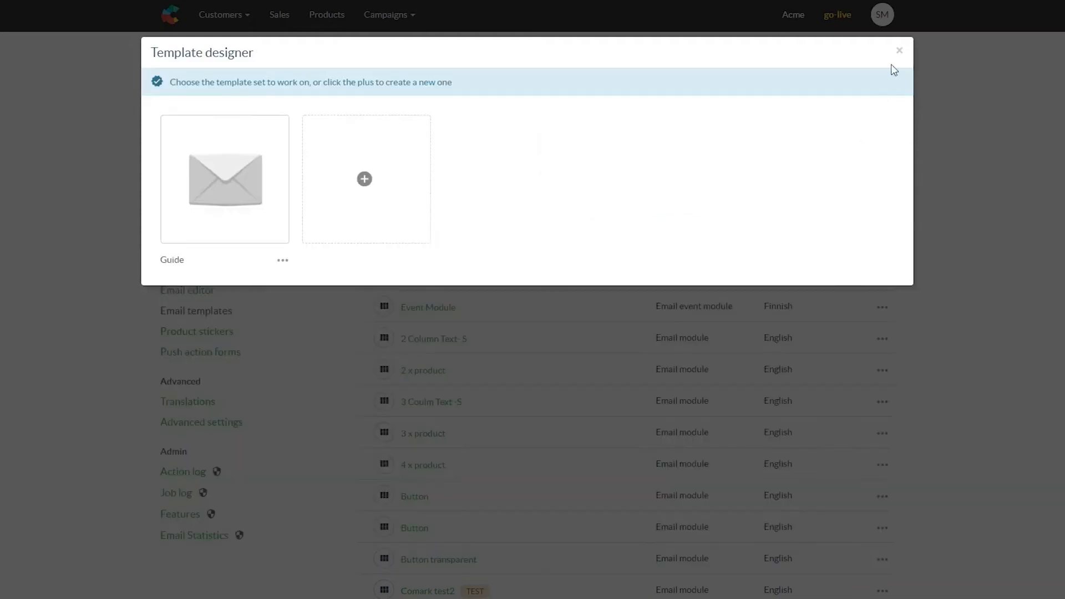
{"action": "left_click", "coordinate": [899, 51]}
{"action": "left_click", "coordinate": [412, 21]}
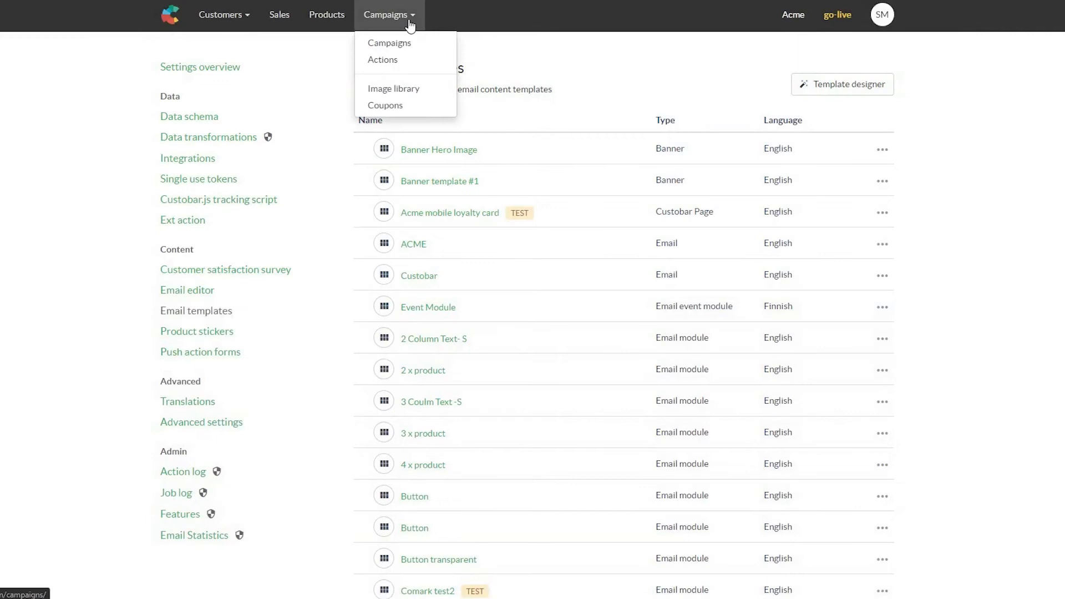
{"action": "left_click", "coordinate": [403, 93]}
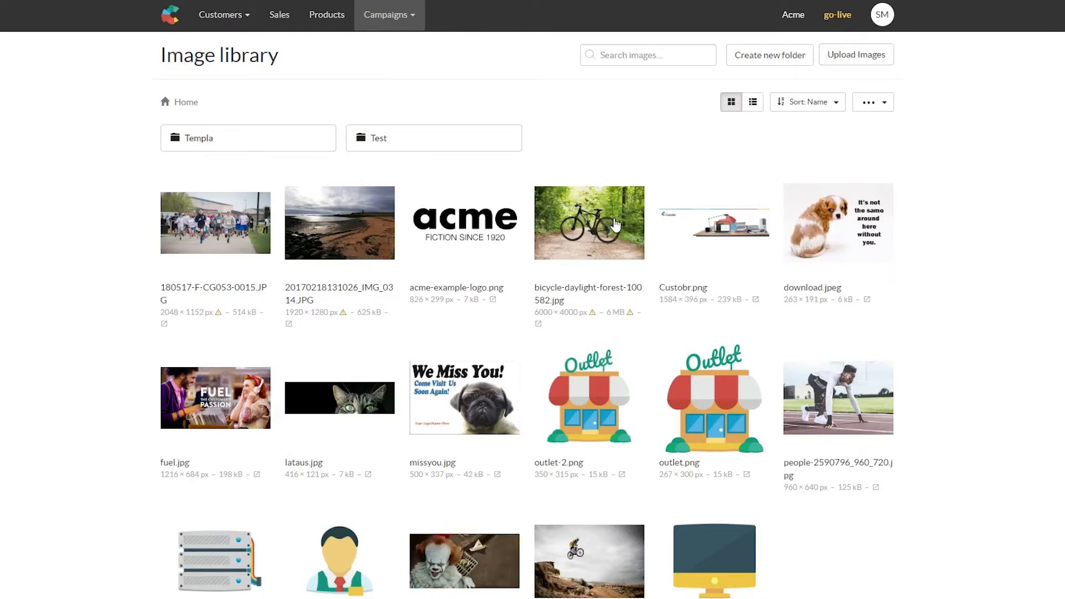
Open bicycle-daylight-forest-100582.jpg from the image library and inspect its photo element in the browser's developer tools
{"action": "left_click", "coordinate": [616, 224]}
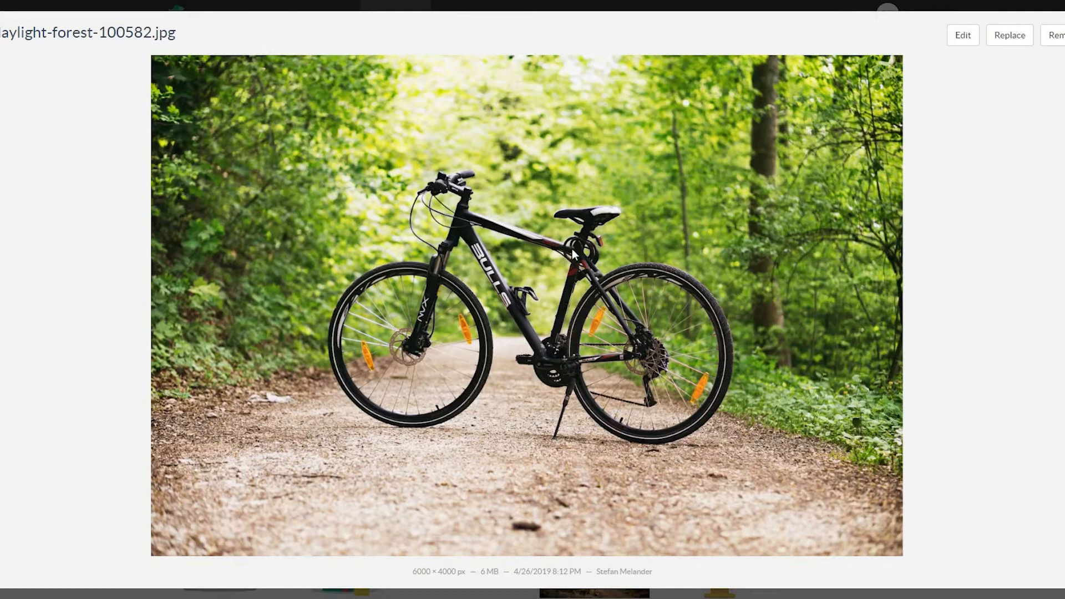
{"action": "right_click", "coordinate": [494, 270]}
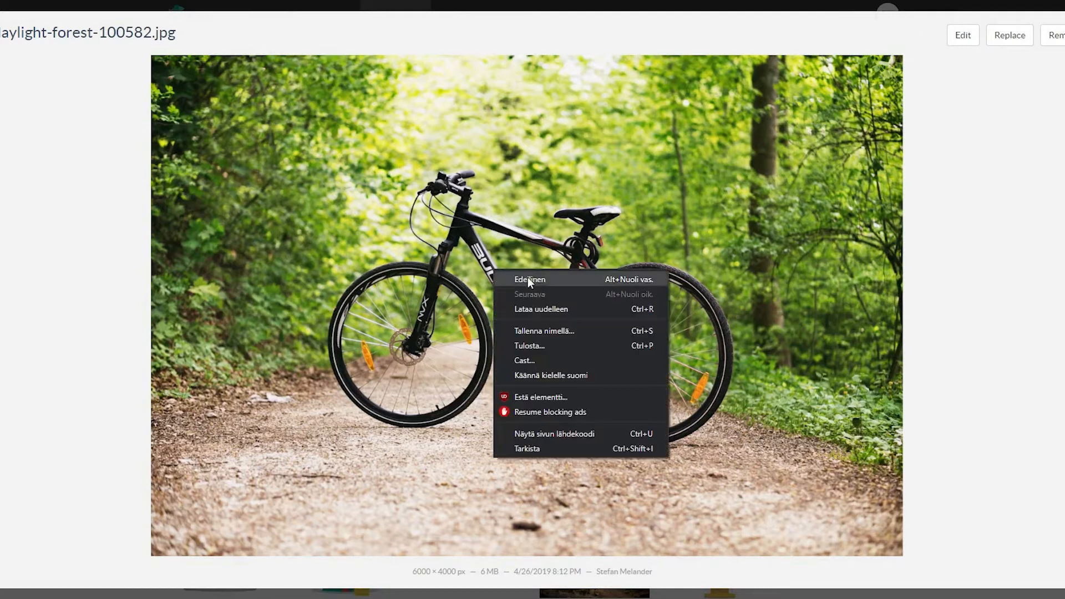
{"action": "right_click", "coordinate": [414, 233]}
{"action": "left_click", "coordinate": [479, 414]}
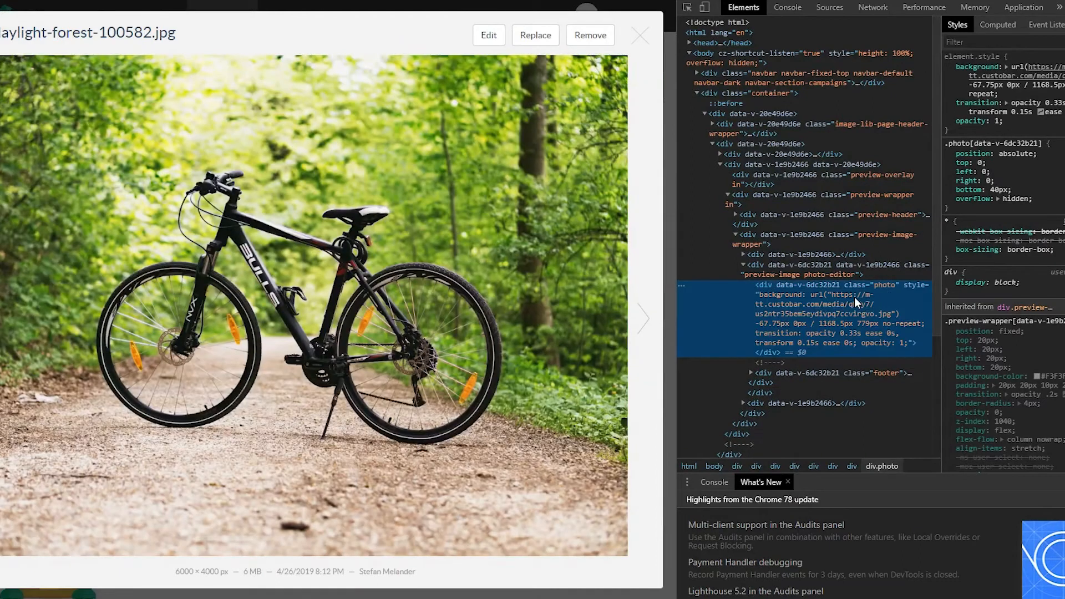
Edit the photo element's style attribute in place and copy the bicycle image's URL from its background value
{"action": "double_click", "coordinate": [854, 297]}
{"action": "key", "text": "Right"}
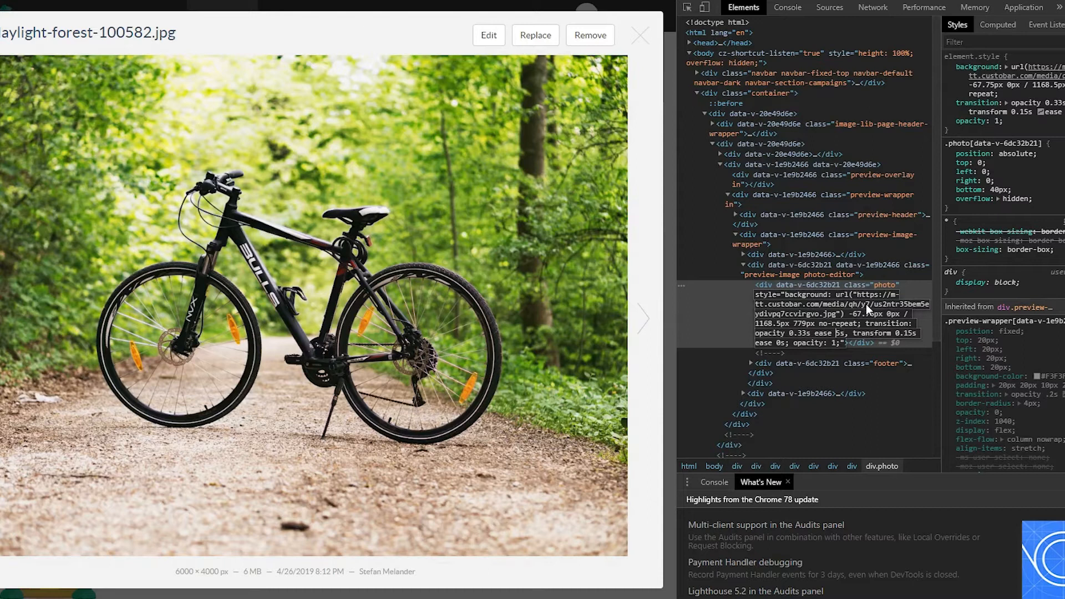
{"action": "key", "text": "Left"}
{"action": "key", "text": "Left"}
{"action": "key", "text": "Left"}
{"action": "key", "text": "Left"}
{"action": "key", "text": "Left"}
{"action": "key", "text": "Left"}
{"action": "key", "text": "Left"}
{"action": "key", "text": "Left"}
{"action": "key", "text": "Left"}
{"action": "key", "text": "Left"}
{"action": "key", "text": "shift+Left"}
{"action": "key", "text": "shift+Left"}
{"action": "key", "text": "shift+Left"}
{"action": "key", "text": "shift+Left"}
{"action": "key", "text": "shift+Left"}
{"action": "key", "text": "shift+Left"}
{"action": "key", "text": "shift+Left"}
{"action": "key", "text": "shift+Left"}
{"action": "key", "text": "shift+Left"}
{"action": "key", "text": "shift+Left"}
{"action": "key", "text": "shift+Left"}
{"action": "key", "text": "shift+Left"}
{"action": "key", "text": "shift+Left"}
{"action": "key", "text": "shift+Left"}
{"action": "key", "text": "shift+Left"}
{"action": "key", "text": "shift+Left"}
{"action": "key", "text": "shift+Left"}
{"action": "key", "text": "shift+Left"}
{"action": "key", "text": "shift+Left"}
{"action": "key", "text": "shift+Left"}
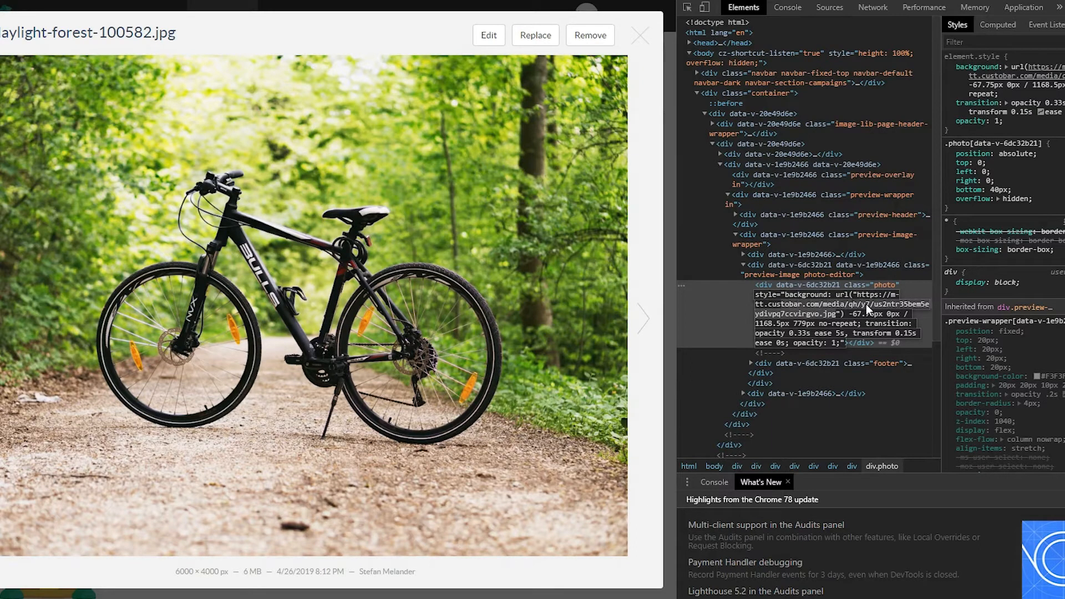
{"action": "key", "text": "shift+Left"}
{"action": "key", "text": "shift+Left"}
{"action": "key", "text": "shift+Left"}
{"action": "key", "text": "shift+Left"}
{"action": "key", "text": "shift+Left"}
{"action": "key", "text": "shift+Left"}
{"action": "key", "text": "shift+Left"}
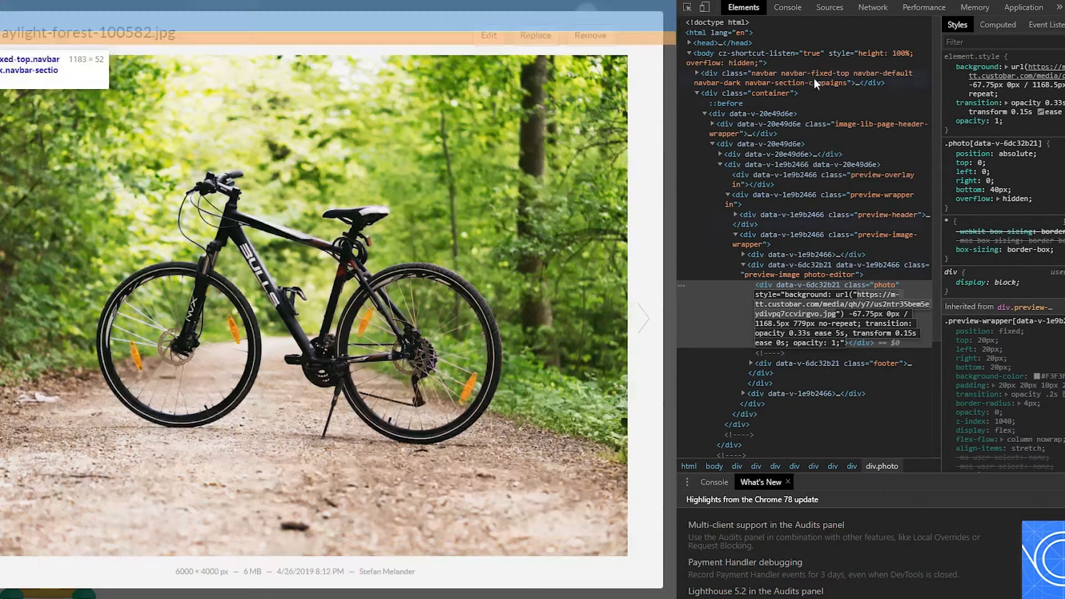
Close the developer tools and the bicycle image preview
{"action": "left_click", "coordinate": [1064, 8]}
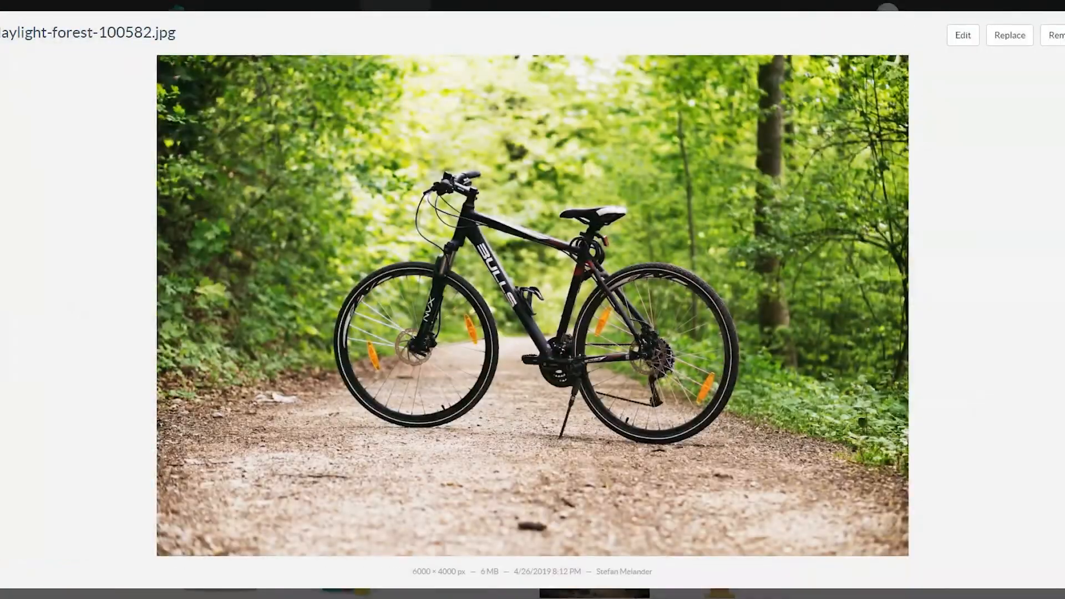
{"action": "key", "text": "Escape"}
{"action": "left_click", "coordinate": [408, 28]}
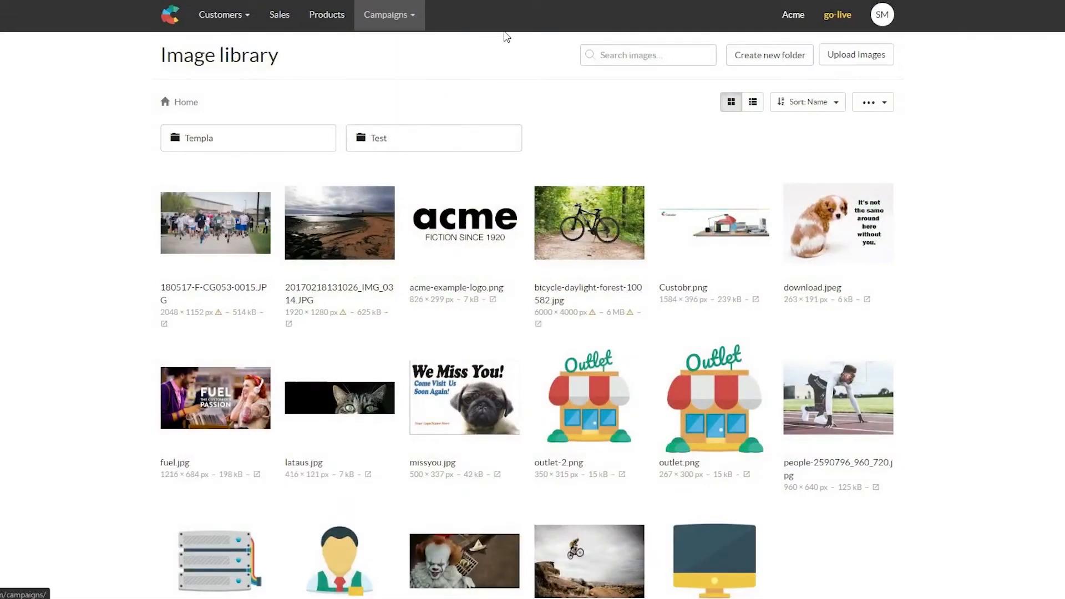
Go back to the content templates and open the Guide template set in the template designer
{"action": "left_click", "coordinate": [882, 16]}
{"action": "mouse_move", "coordinate": [773, 123]}
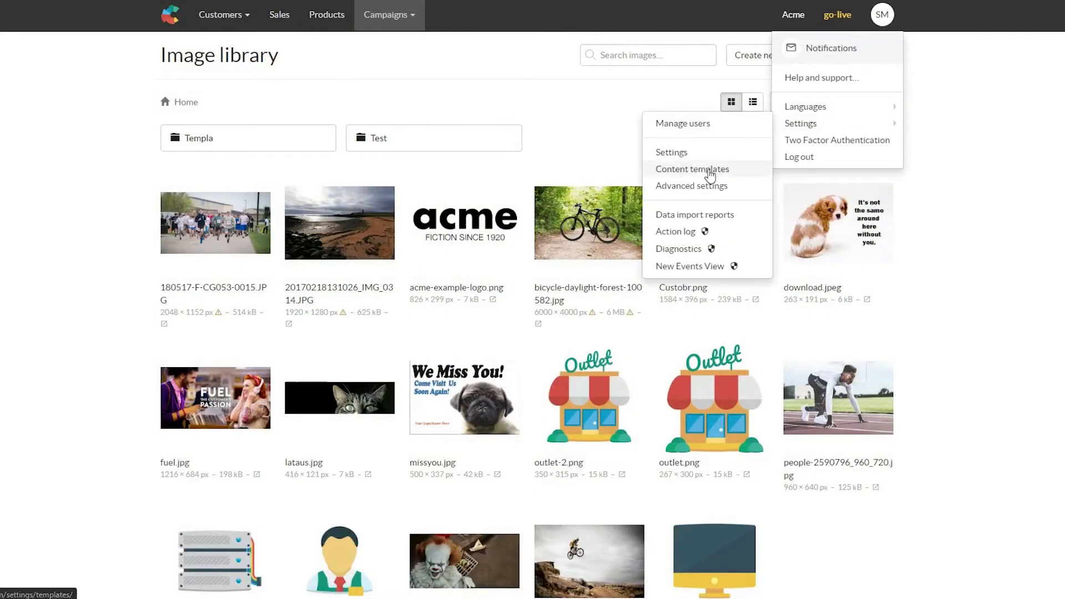
{"action": "left_click", "coordinate": [703, 169]}
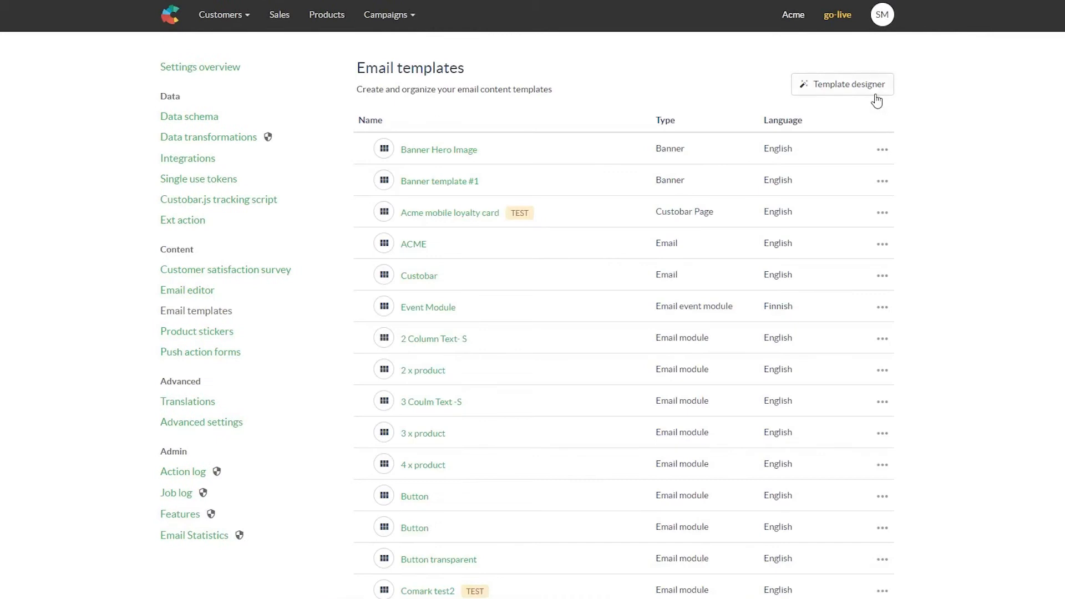
{"action": "left_click", "coordinate": [871, 91]}
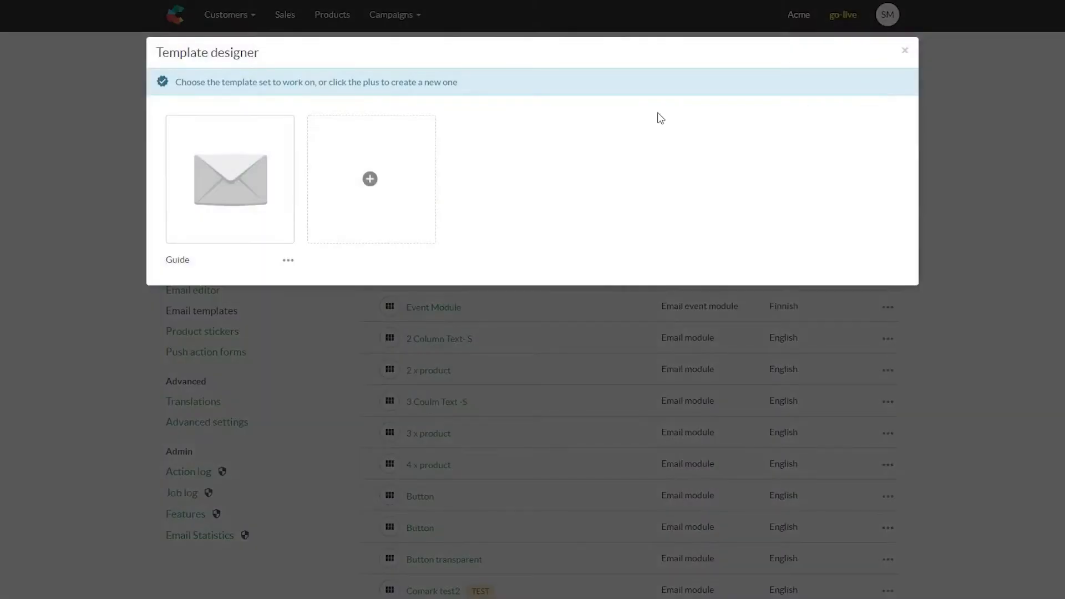
{"action": "left_click", "coordinate": [264, 177]}
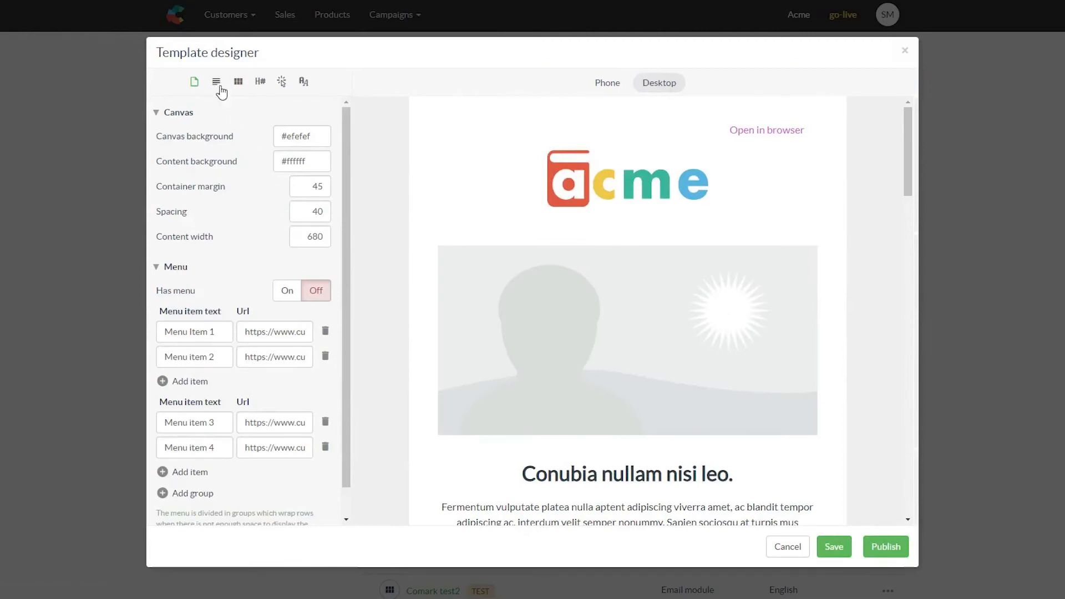
Replace the hero image URL in the company details with the copied bicycle image URL
{"action": "left_click", "coordinate": [217, 83]}
{"action": "left_click", "coordinate": [204, 276]}
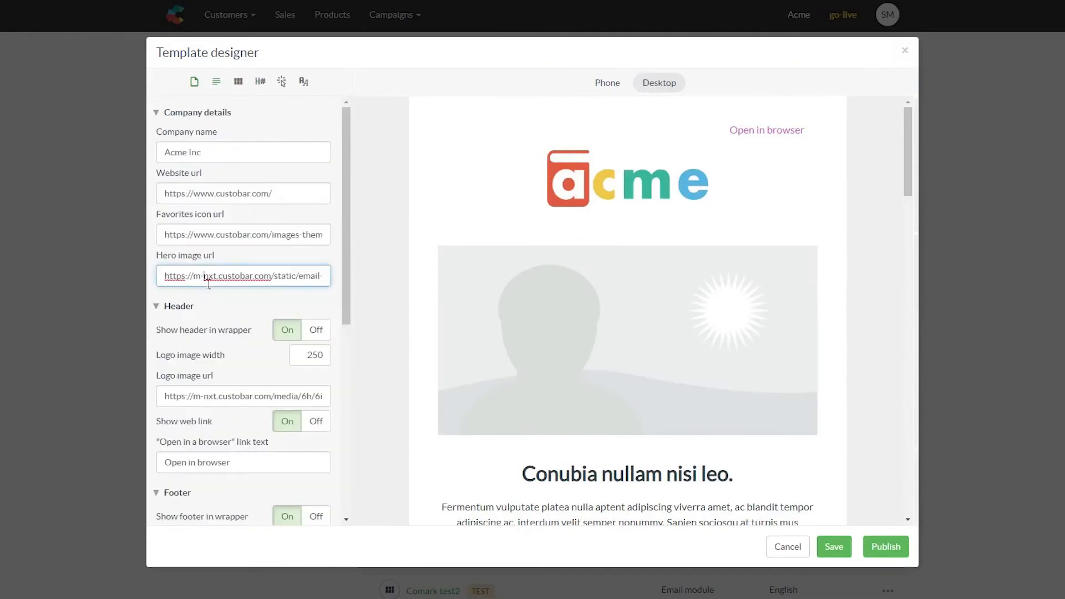
{"action": "key", "text": "ctrl+a"}
{"action": "key", "text": "ctrl+v"}
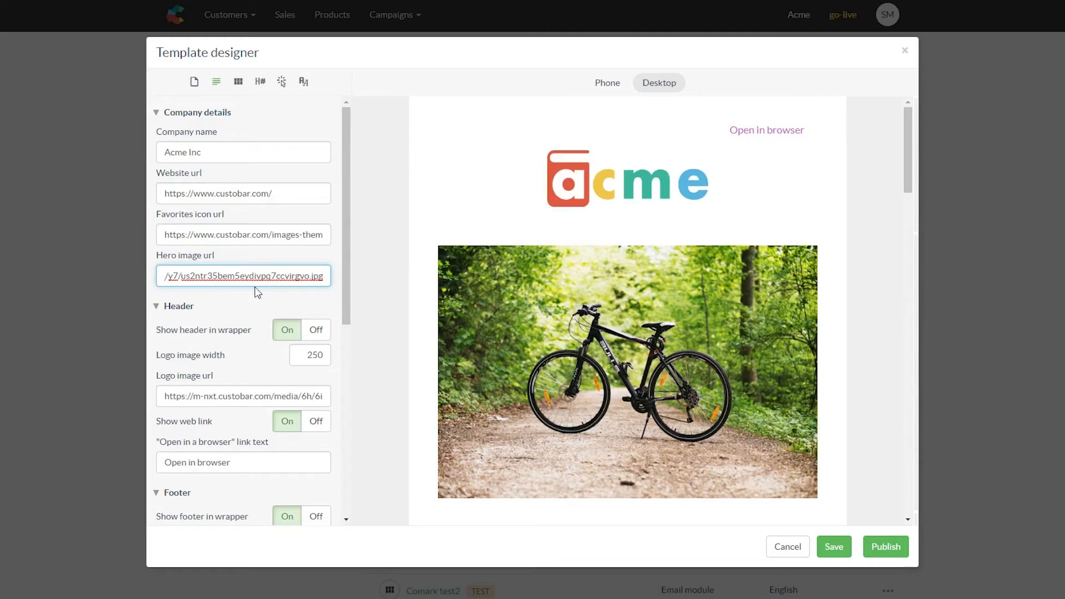
Set the header's logo image width to 150
{"action": "scroll", "coordinate": [260, 292], "scroll_direction": "down", "scroll_amount": 2}
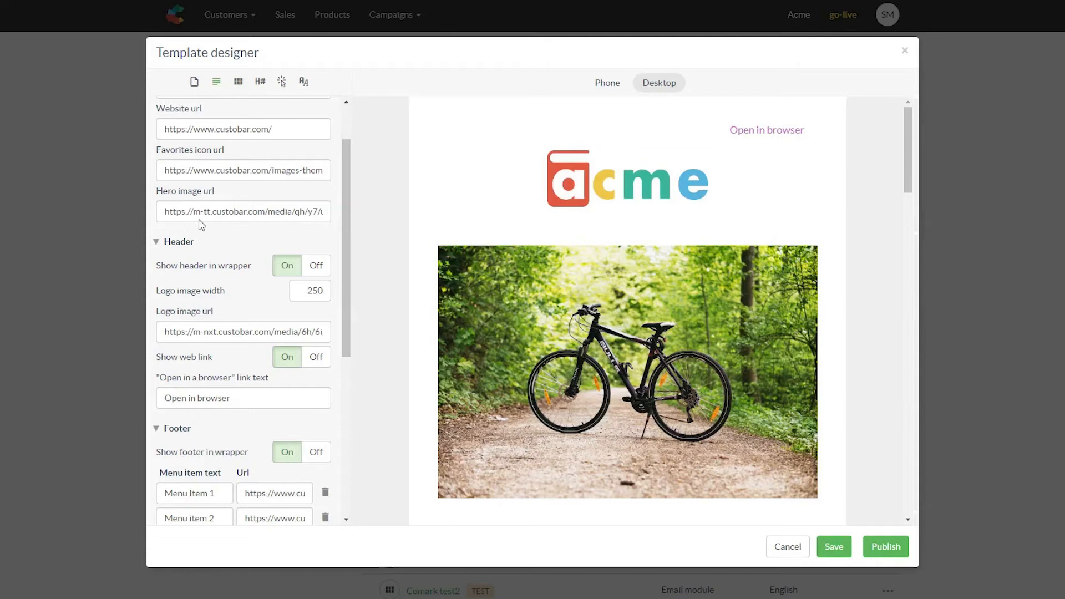
{"action": "left_click", "coordinate": [305, 295]}
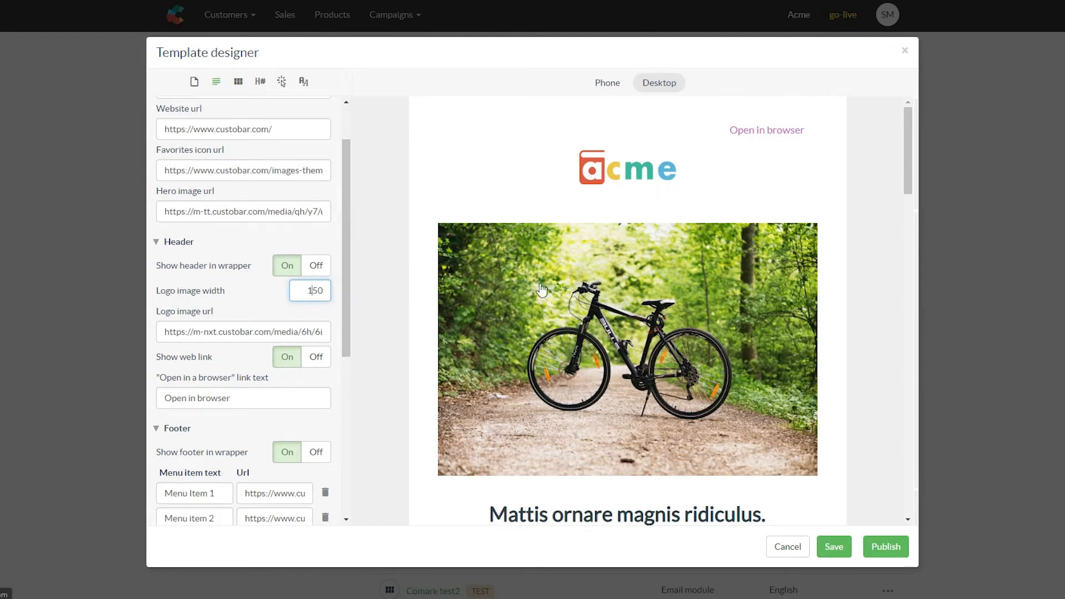
{"action": "left_click", "coordinate": [217, 333]}
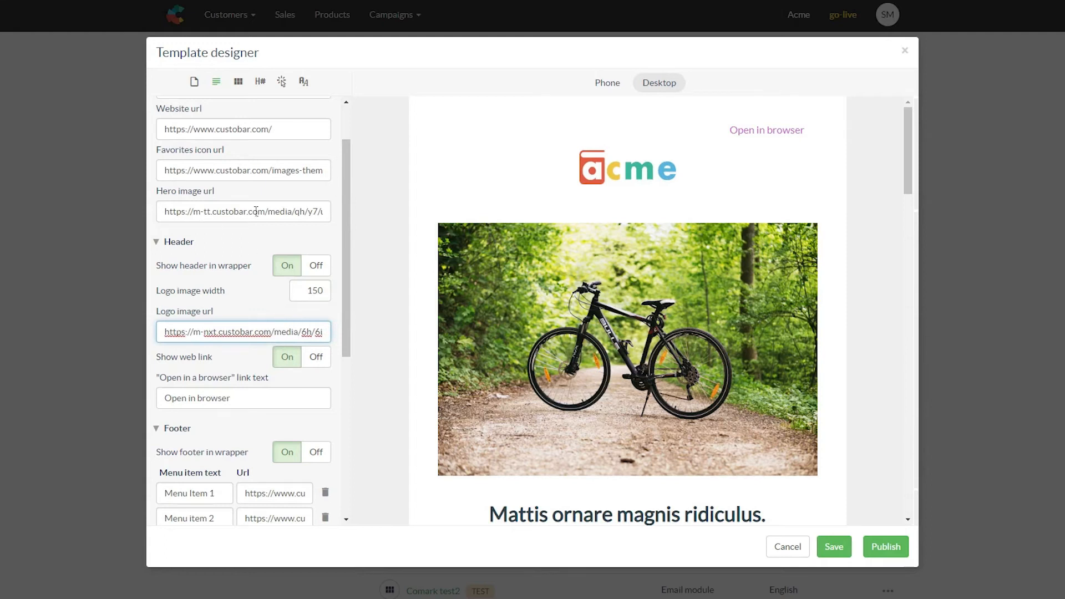
Examine the web link and footer menu settings and look through the email preview below the hero image
{"action": "scroll", "coordinate": [240, 314], "scroll_direction": "down", "scroll_amount": 1}
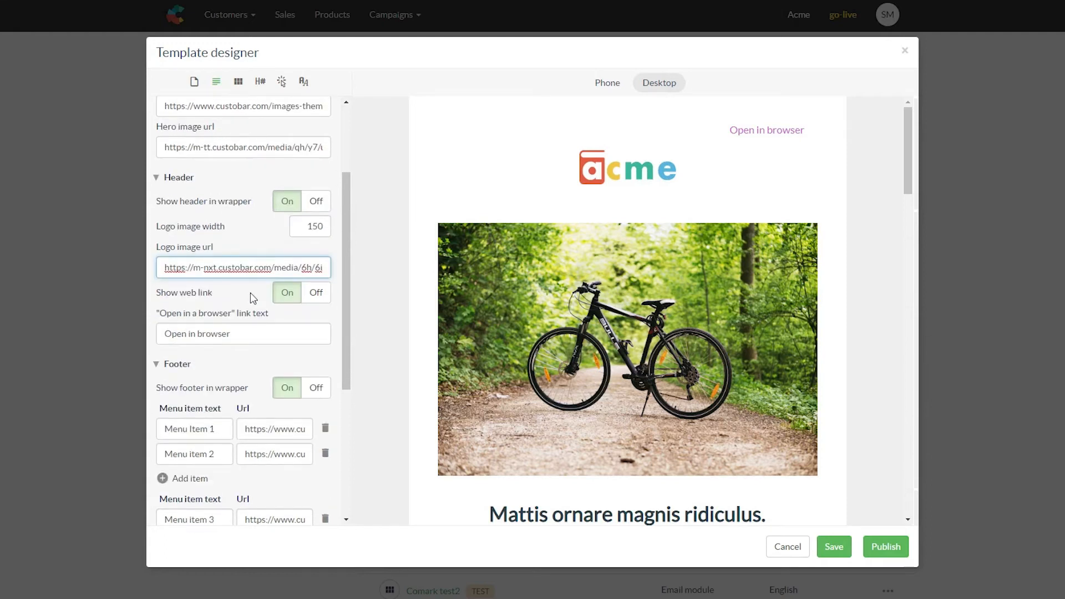
{"action": "scroll", "coordinate": [180, 308], "scroll_direction": "down", "scroll_amount": 1}
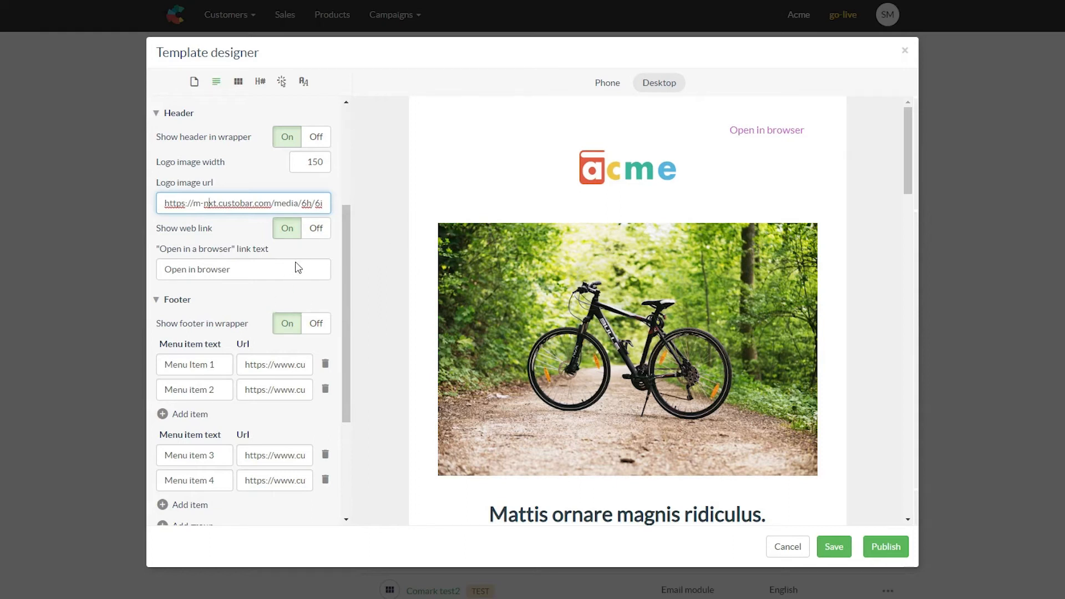
{"action": "scroll", "coordinate": [299, 261], "scroll_direction": "up", "scroll_amount": 1}
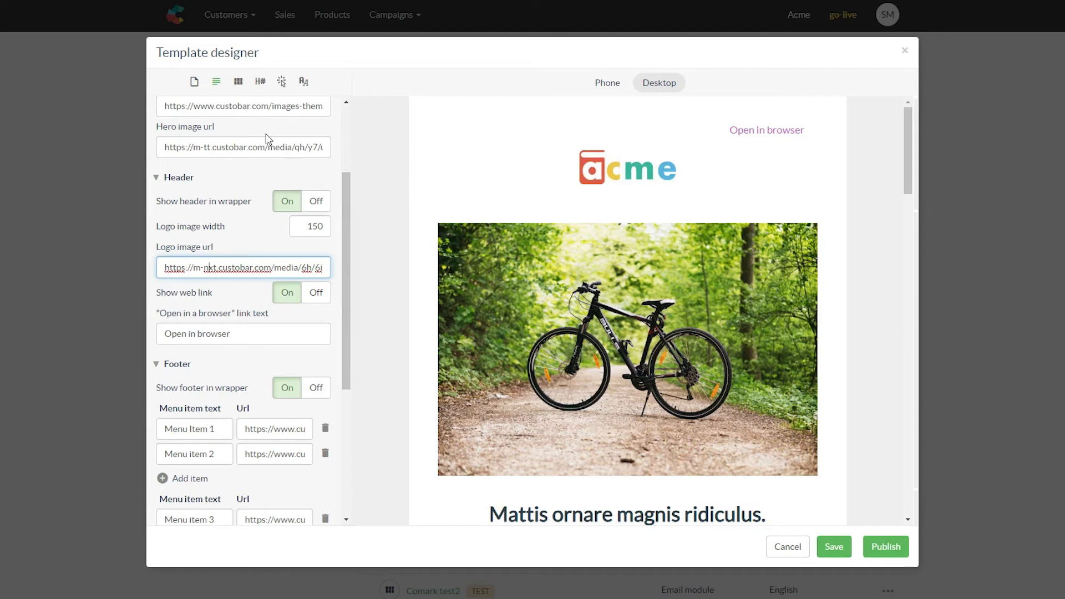
{"action": "scroll", "coordinate": [270, 140], "scroll_direction": "up", "scroll_amount": 3}
{"action": "scroll", "coordinate": [252, 205], "scroll_direction": "down", "scroll_amount": 3}
{"action": "scroll", "coordinate": [657, 355], "scroll_direction": "down", "scroll_amount": 3}
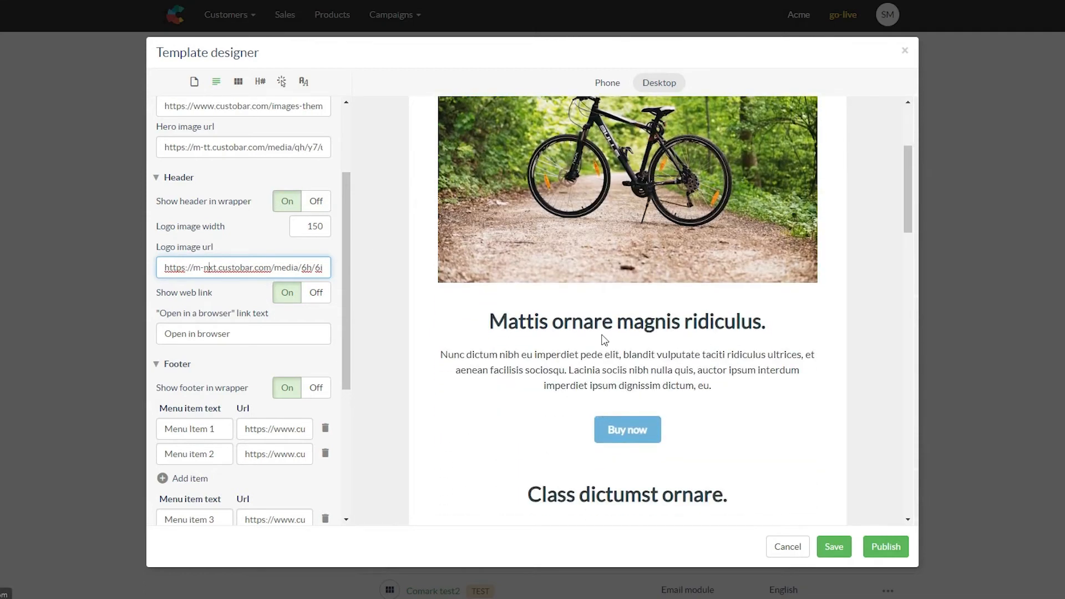
{"action": "scroll", "coordinate": [604, 340], "scroll_direction": "up", "scroll_amount": 3}
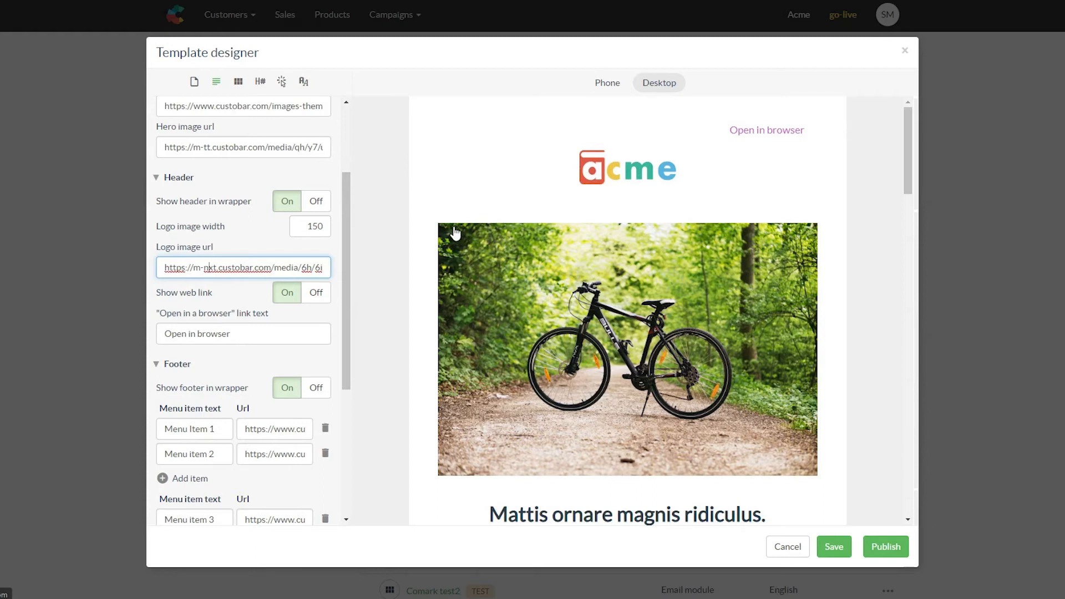
Check the content width in the canvas settings and review the header and footer settings down to the unsubscribe link text
{"action": "left_click", "coordinate": [194, 84]}
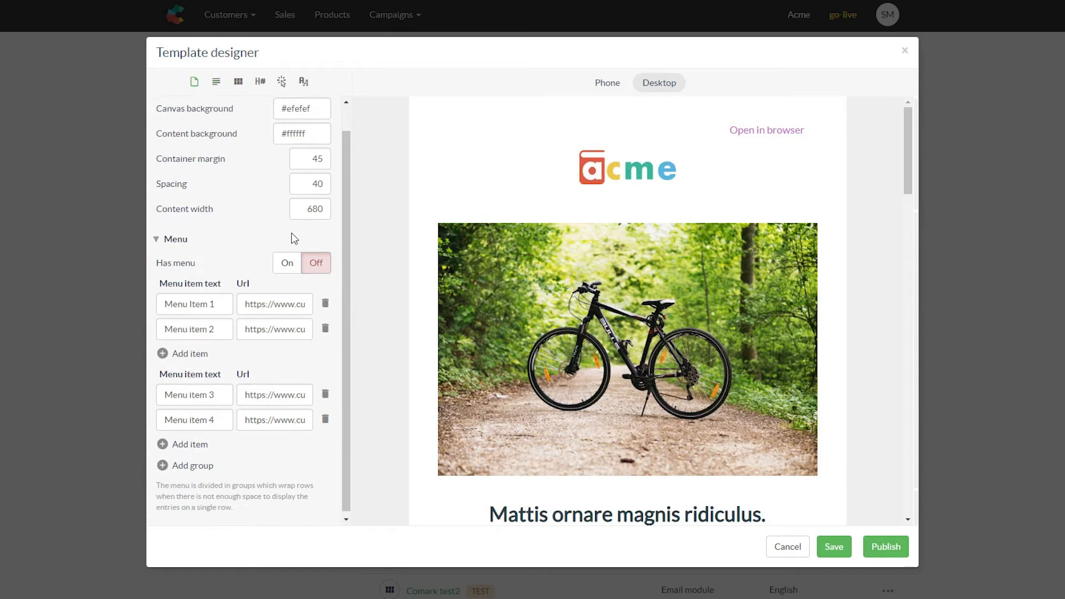
{"action": "scroll", "coordinate": [294, 239], "scroll_direction": "up", "scroll_amount": 1}
{"action": "double_click", "coordinate": [314, 237]}
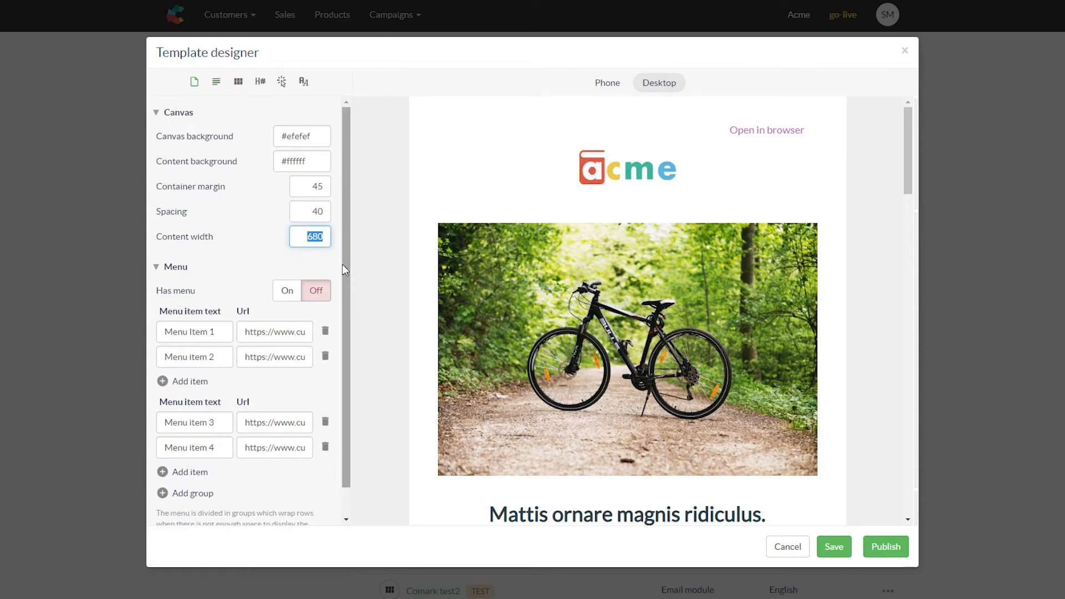
{"action": "left_click", "coordinate": [216, 81]}
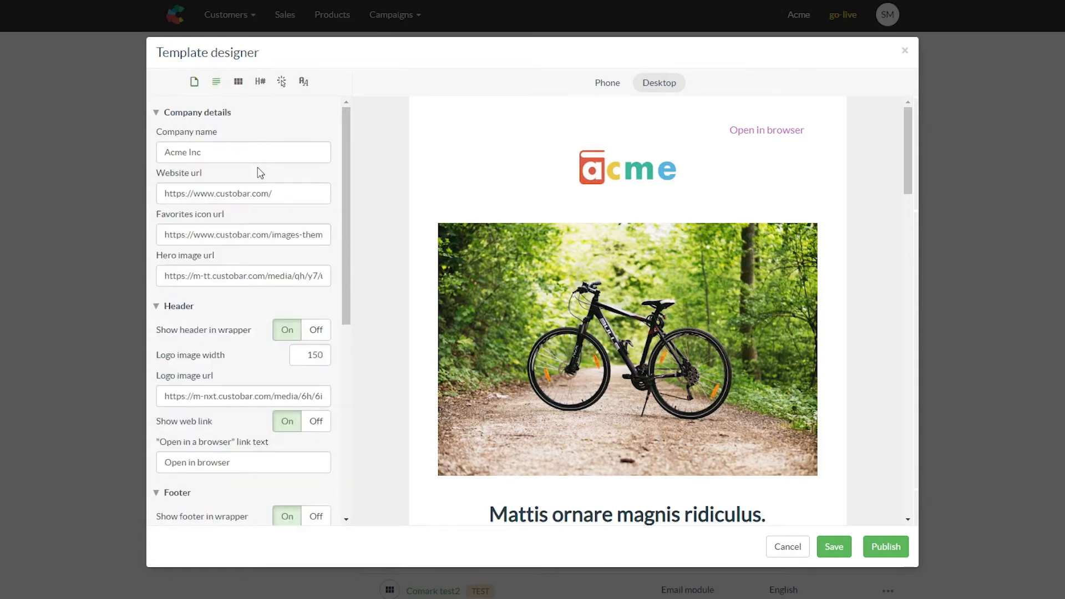
{"action": "scroll", "coordinate": [186, 202], "scroll_direction": "down", "scroll_amount": 5}
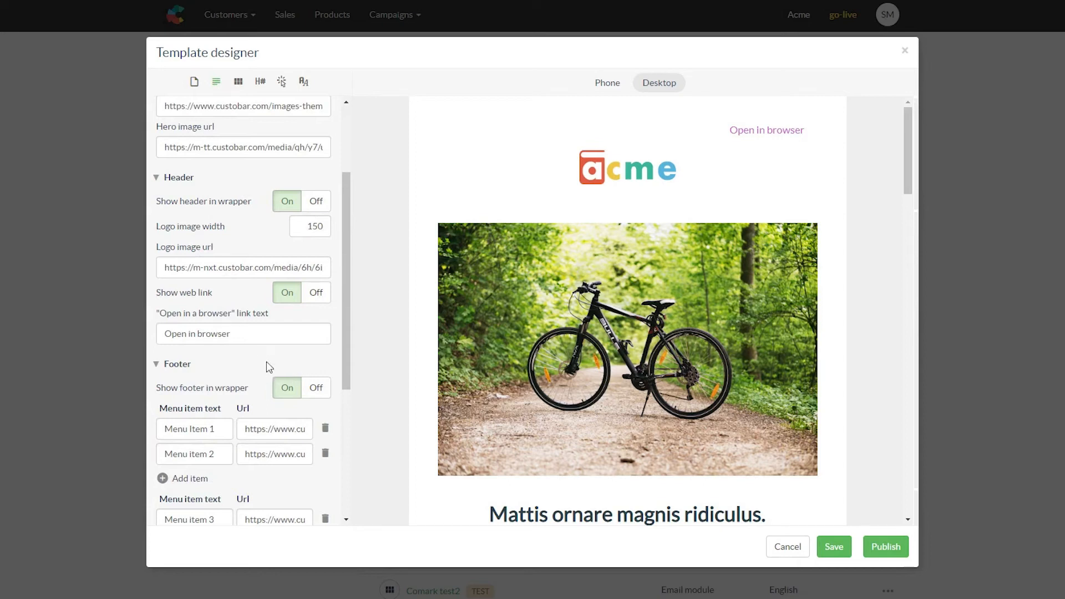
{"action": "scroll", "coordinate": [268, 363], "scroll_direction": "down", "scroll_amount": 9}
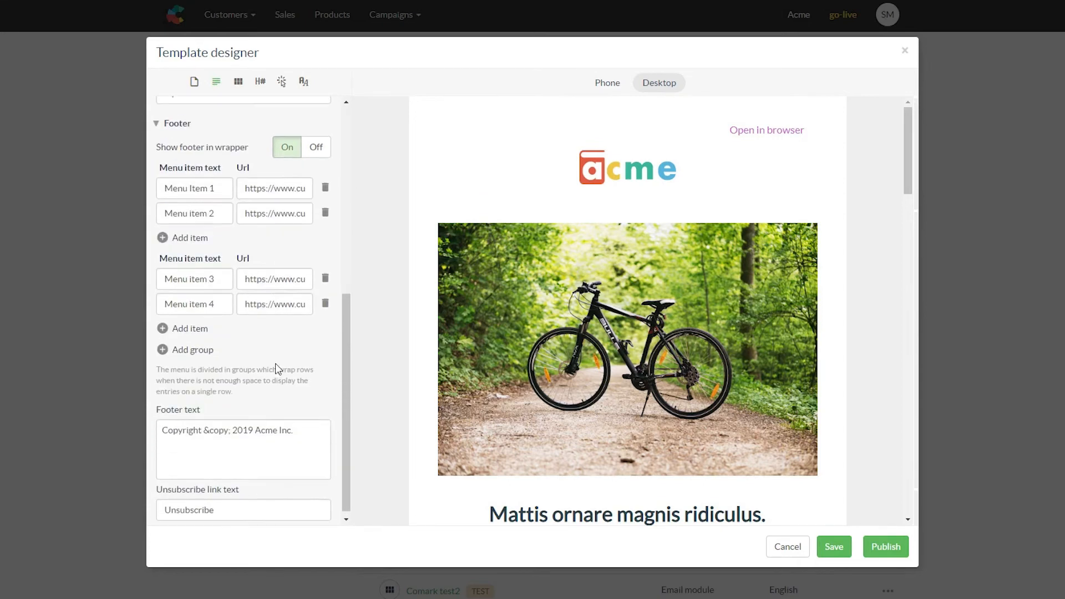
{"action": "scroll", "coordinate": [276, 364], "scroll_direction": "up", "scroll_amount": 9}
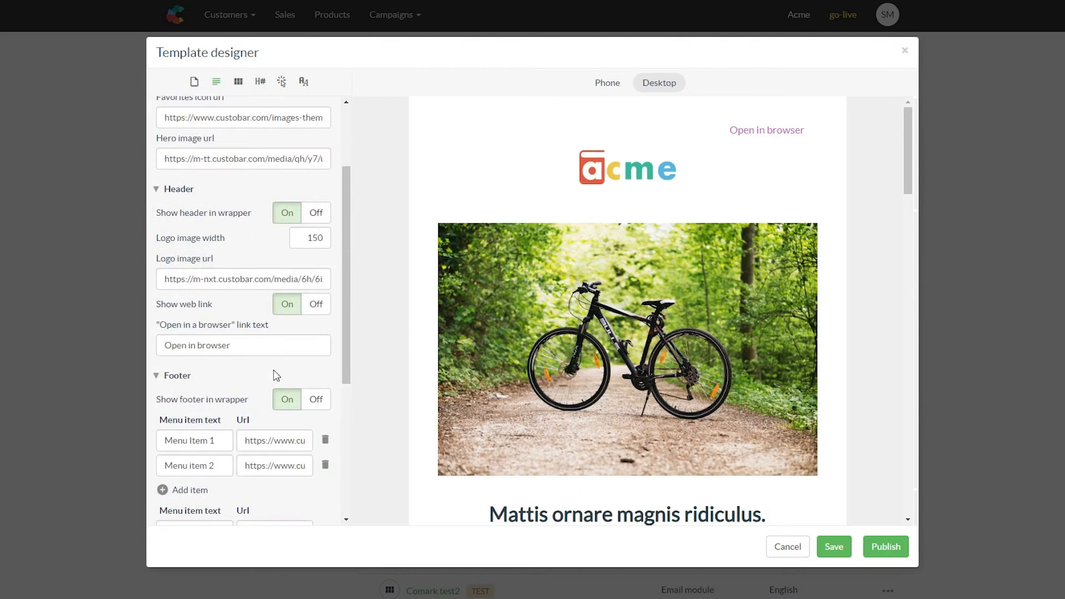
Review the footer menu, footer text and unsubscribe link settings against the footer at the end of the email preview
{"action": "scroll", "coordinate": [278, 369], "scroll_direction": "down", "scroll_amount": 7}
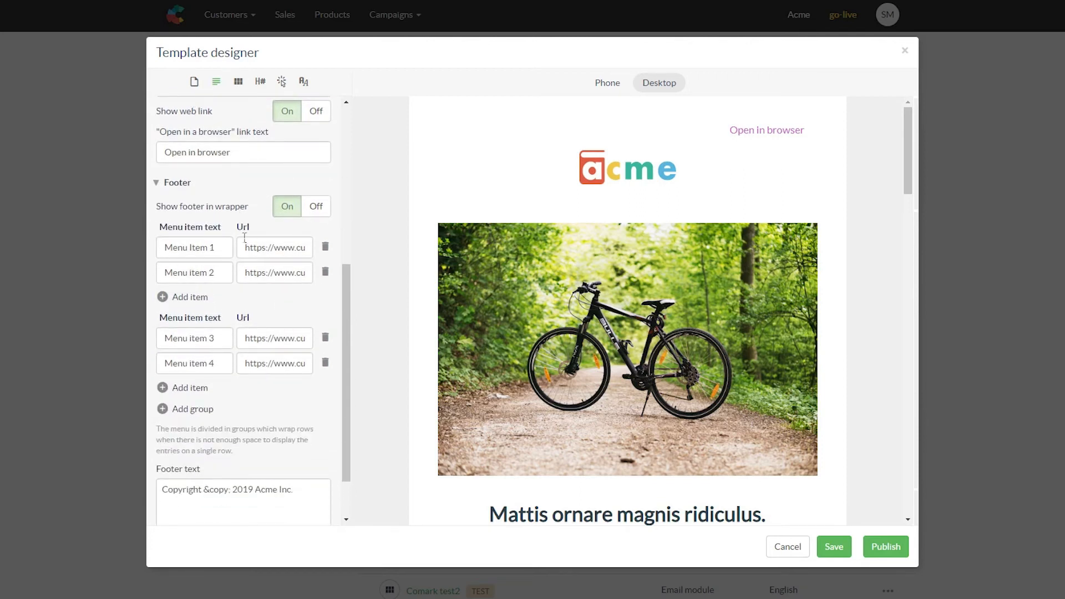
{"action": "scroll", "coordinate": [241, 304], "scroll_direction": "down", "scroll_amount": 2}
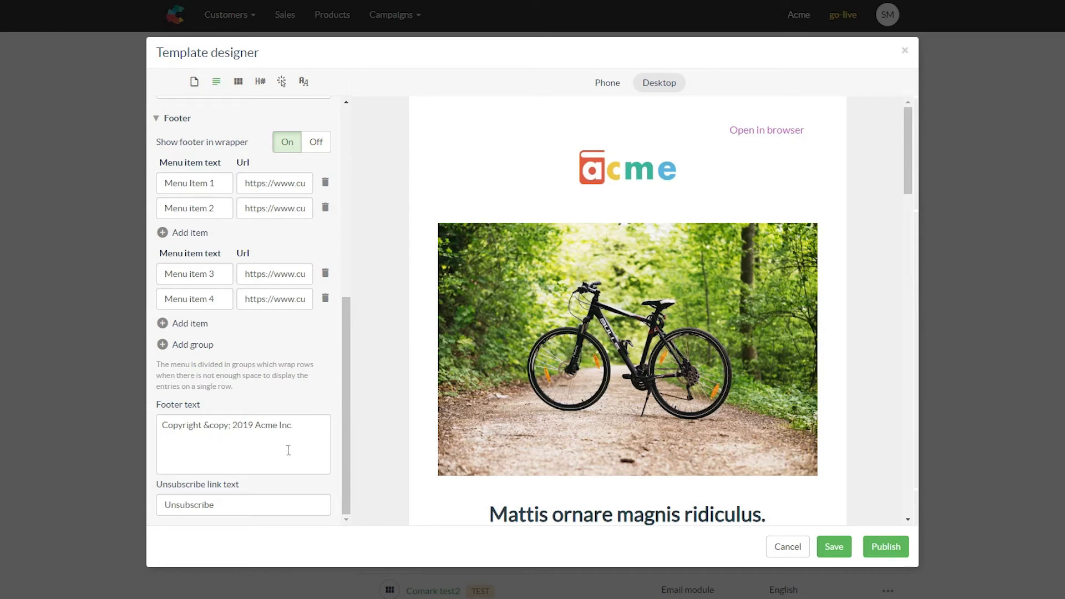
{"action": "scroll", "coordinate": [594, 435], "scroll_direction": "down", "scroll_amount": 20}
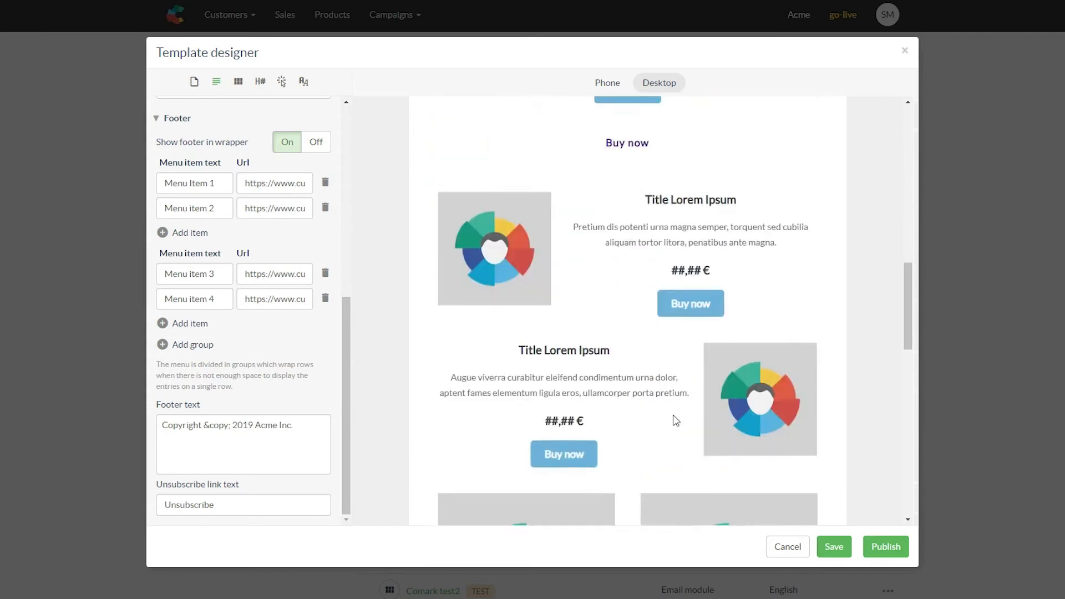
{"action": "left_click", "coordinate": [306, 439]}
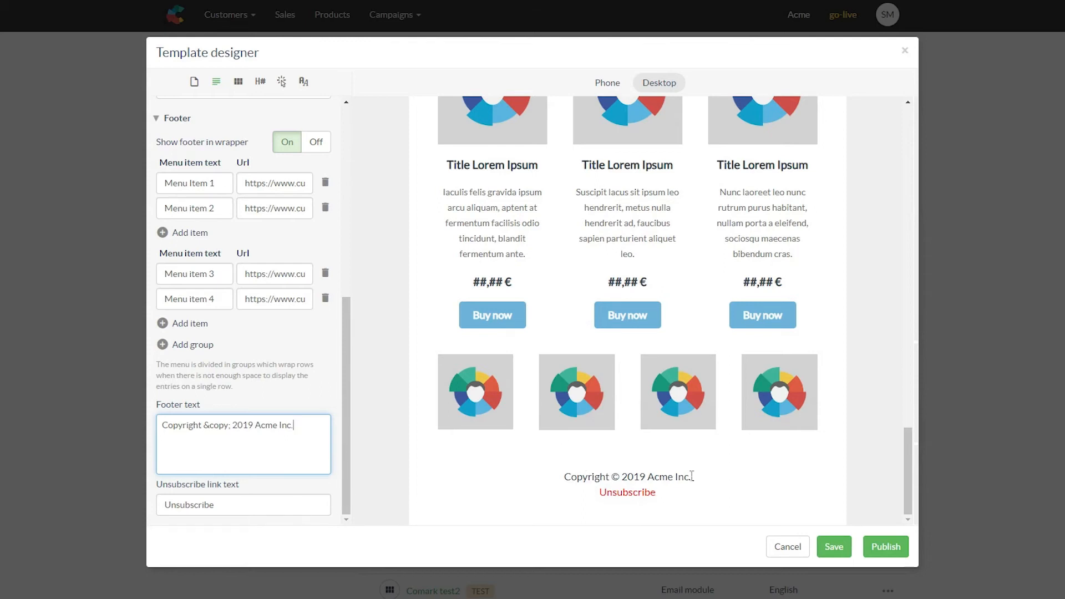
{"action": "left_click_drag", "start_coordinate": [684, 498], "coordinate": [598, 493]}
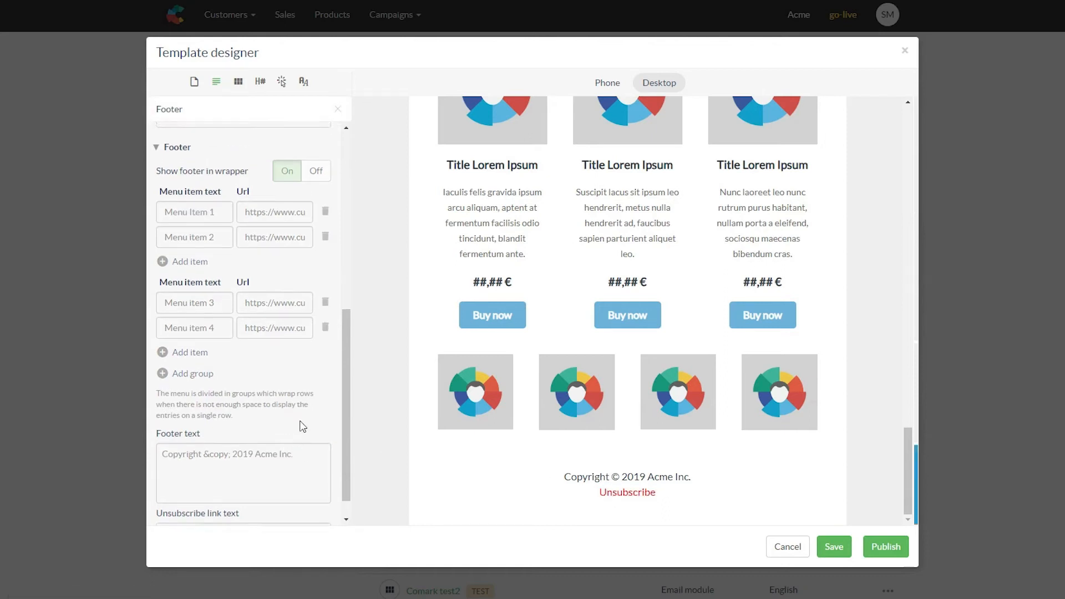
{"action": "scroll", "coordinate": [335, 428], "scroll_direction": "up", "scroll_amount": 1}
{"action": "left_click", "coordinate": [337, 109]}
{"action": "scroll", "coordinate": [242, 334], "scroll_direction": "down", "scroll_amount": 1}
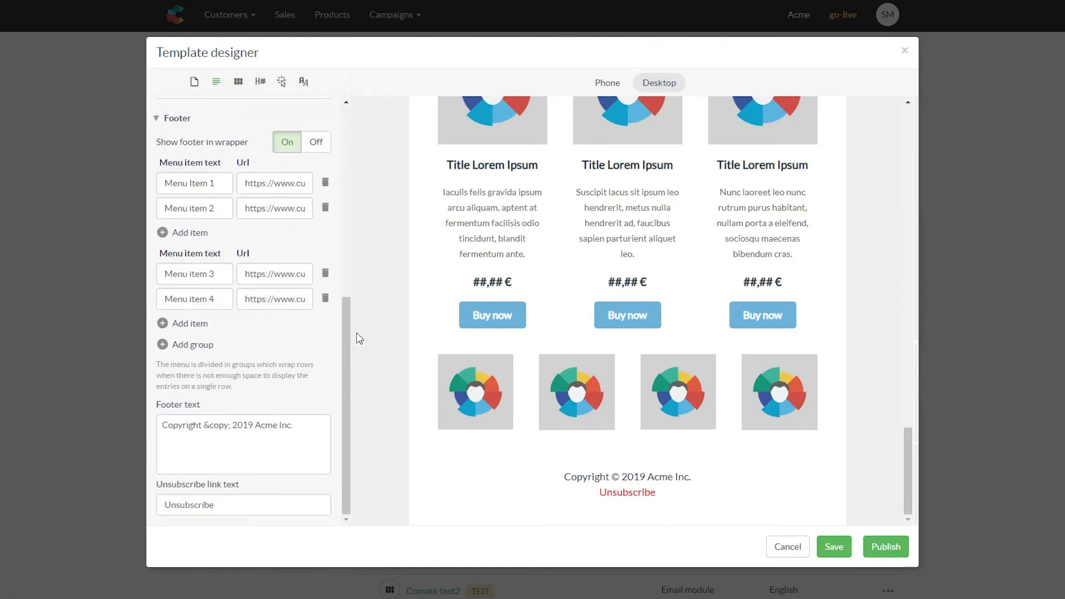
{"action": "scroll", "coordinate": [249, 460], "scroll_direction": "up", "scroll_amount": 6}
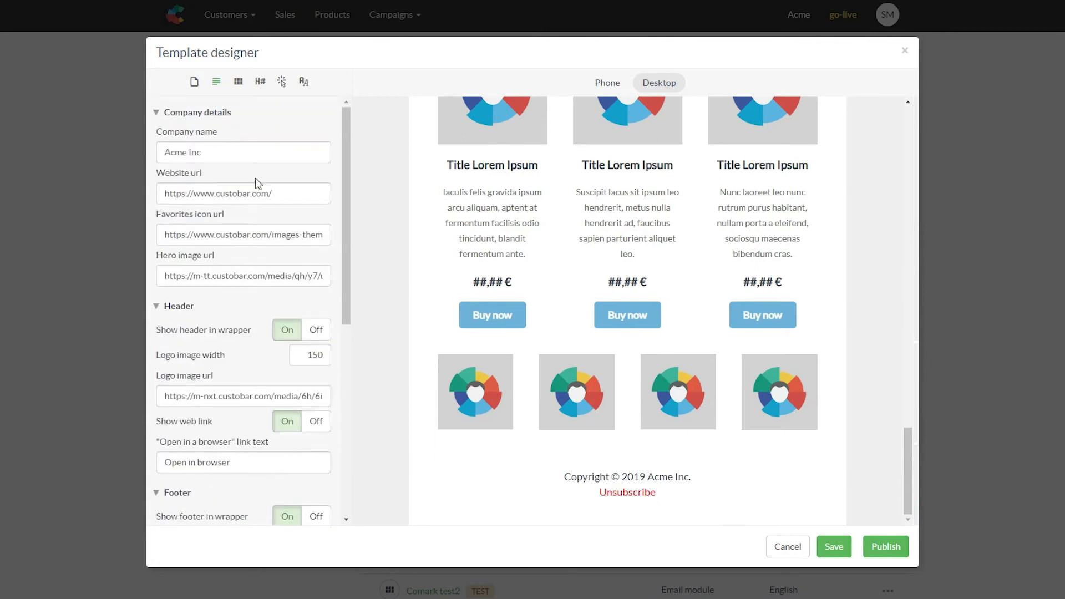
Try #000000 as the module background color in the email preview and revert it
{"action": "left_click", "coordinate": [238, 83]}
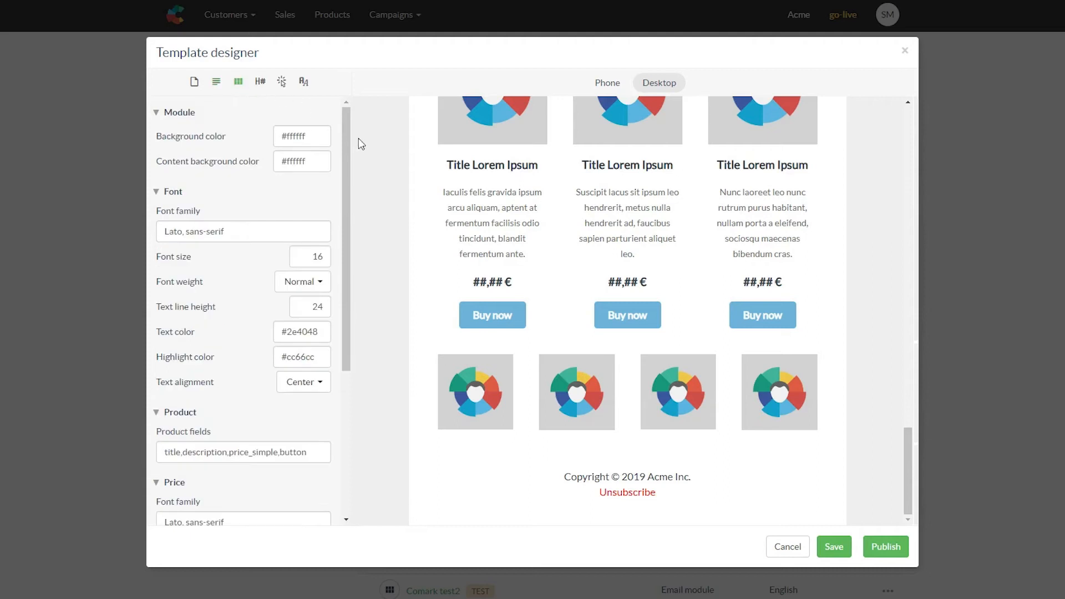
{"action": "scroll", "coordinate": [652, 258], "scroll_direction": "up", "scroll_amount": 10}
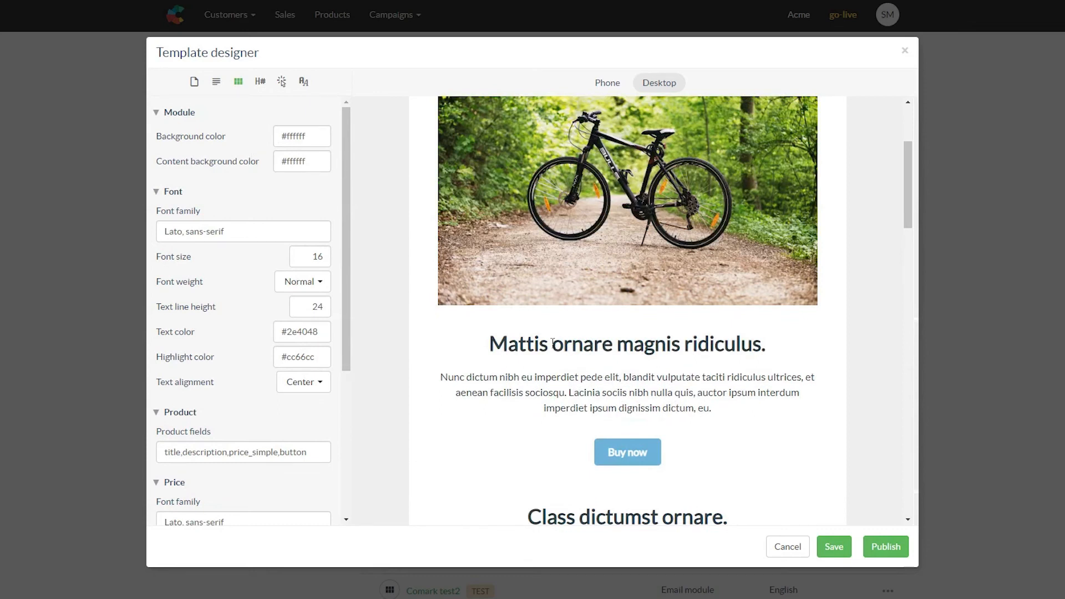
{"action": "triple_click", "coordinate": [316, 136]}
{"action": "type", "text": "#000000"}
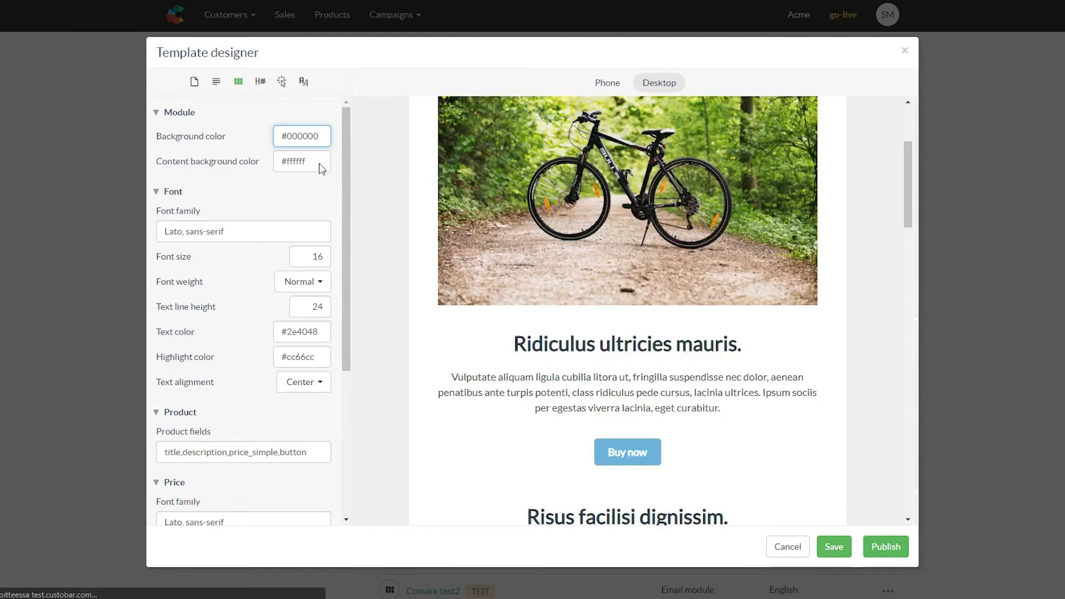
{"action": "scroll", "coordinate": [555, 250], "scroll_direction": "up", "scroll_amount": 2}
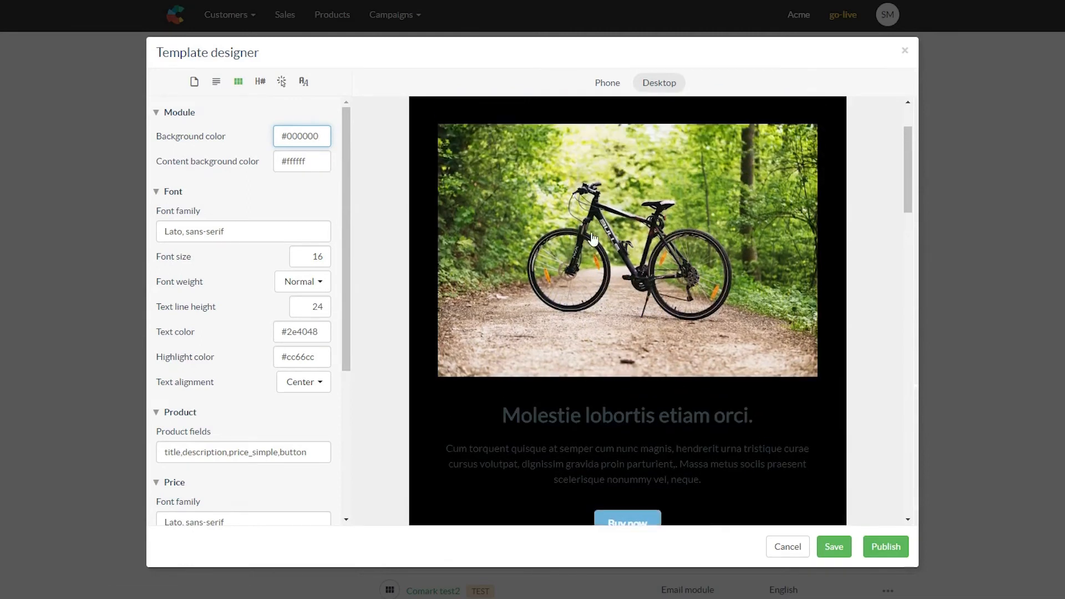
{"action": "scroll", "coordinate": [614, 290], "scroll_direction": "down", "scroll_amount": 10}
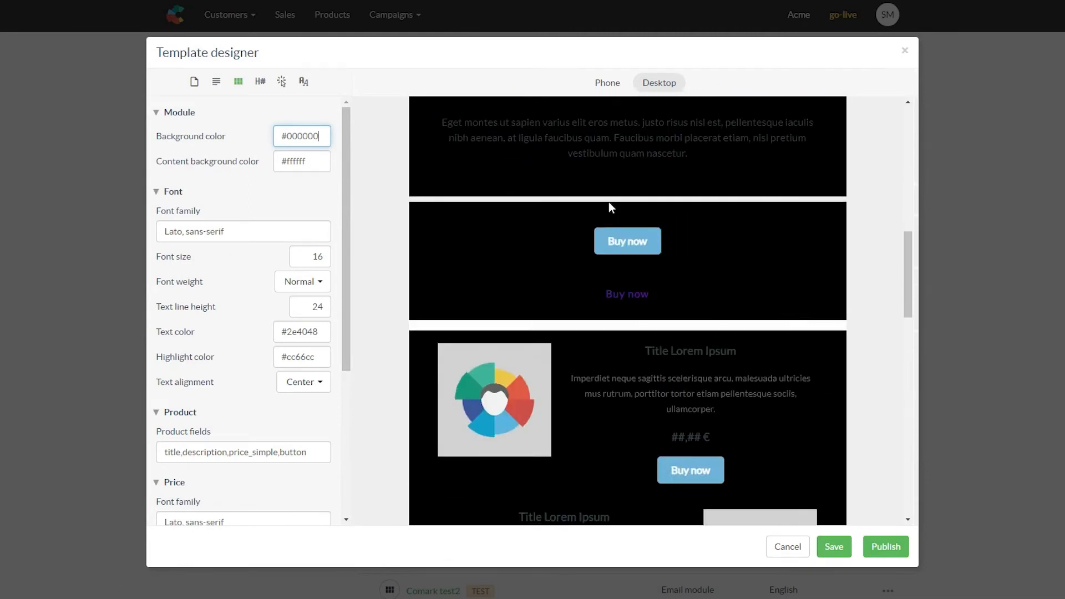
{"action": "scroll", "coordinate": [588, 254], "scroll_direction": "up", "scroll_amount": 10}
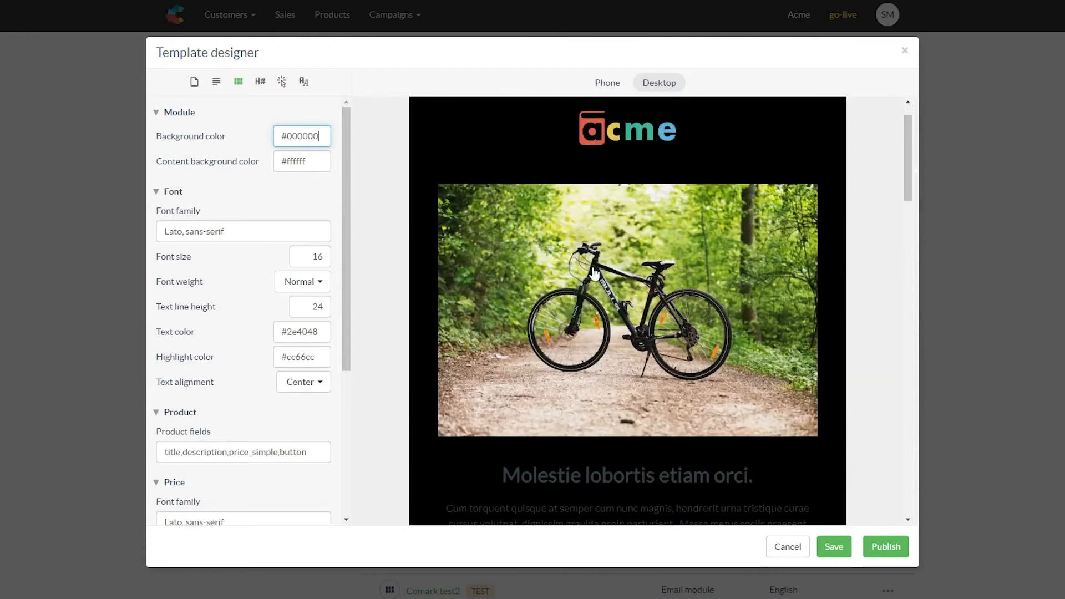
{"action": "scroll", "coordinate": [600, 266], "scroll_direction": "down", "scroll_amount": 5}
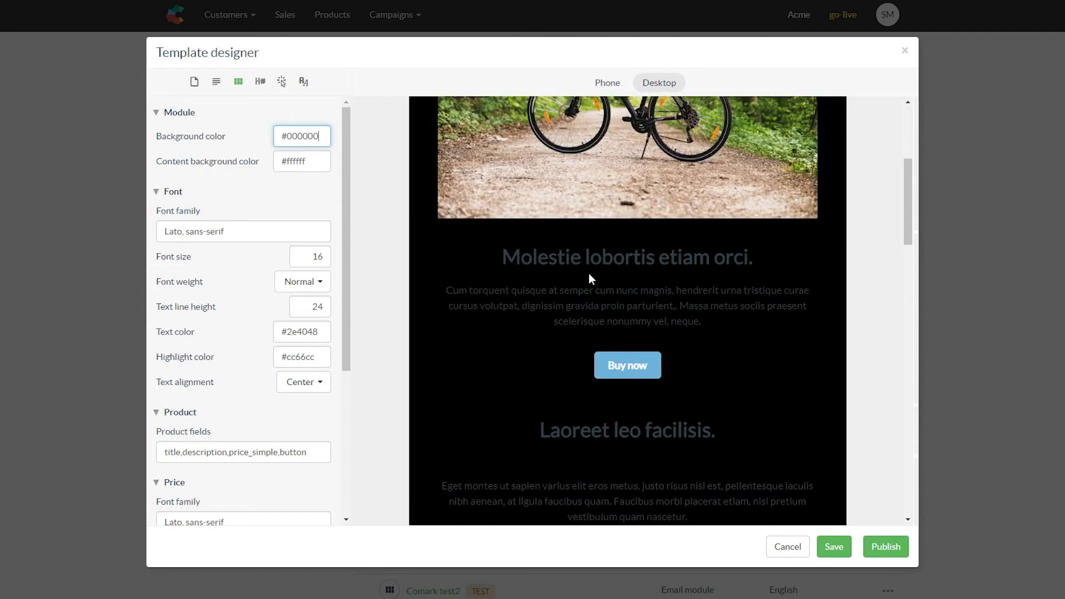
{"action": "key", "text": "ctrl+z"}
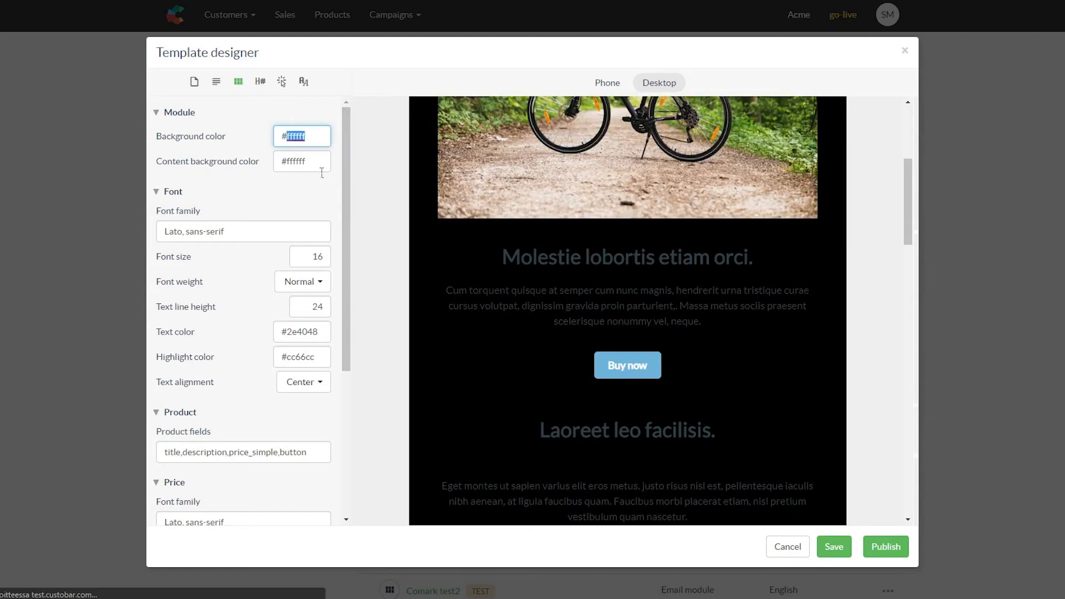
{"action": "left_click_drag", "start_coordinate": [579, 291], "coordinate": [584, 298]}
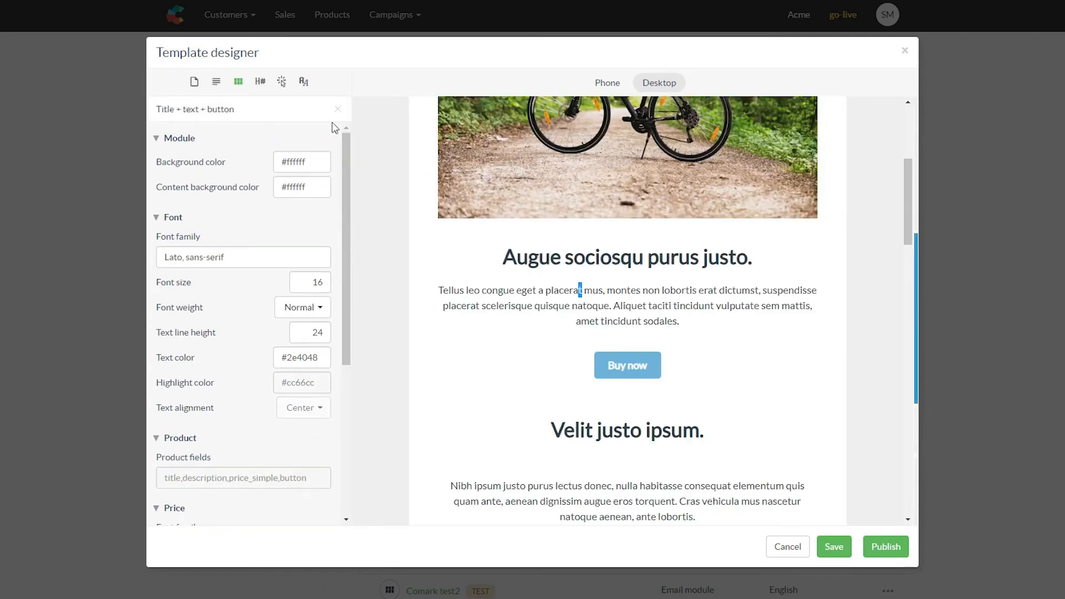
Try #000000 as the module's content background color and undo the change
{"action": "triple_click", "coordinate": [326, 161]}
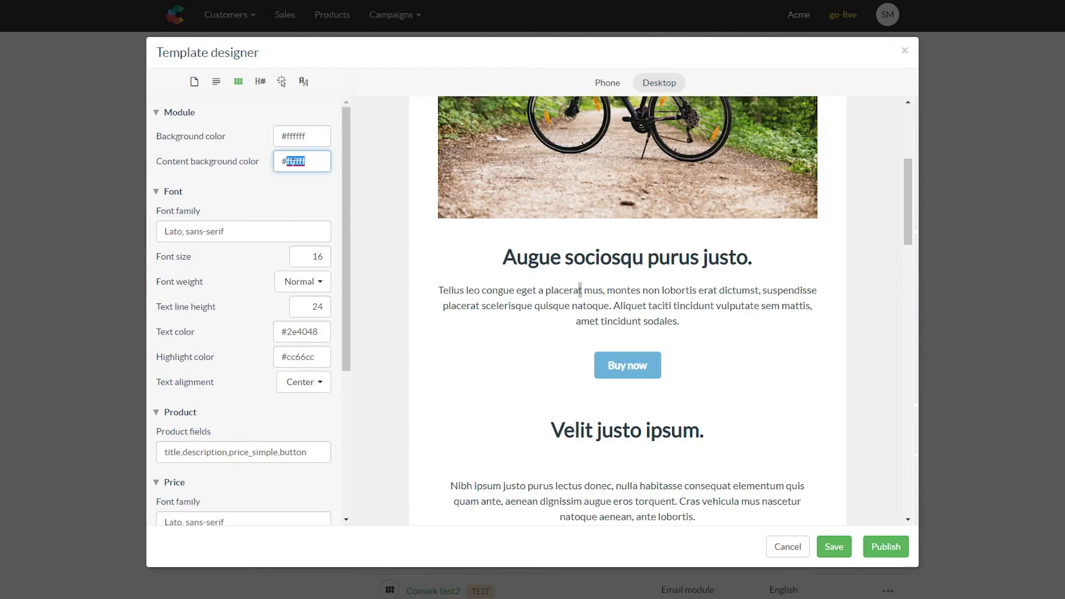
{"action": "type", "text": "000000"}
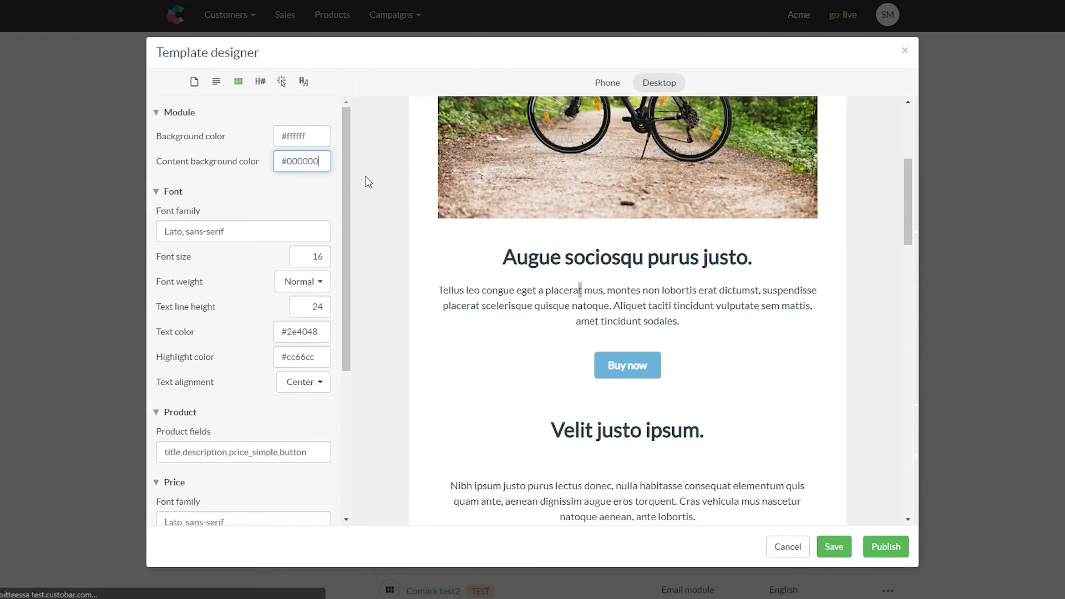
{"action": "scroll", "coordinate": [546, 241], "scroll_direction": "down", "scroll_amount": 15}
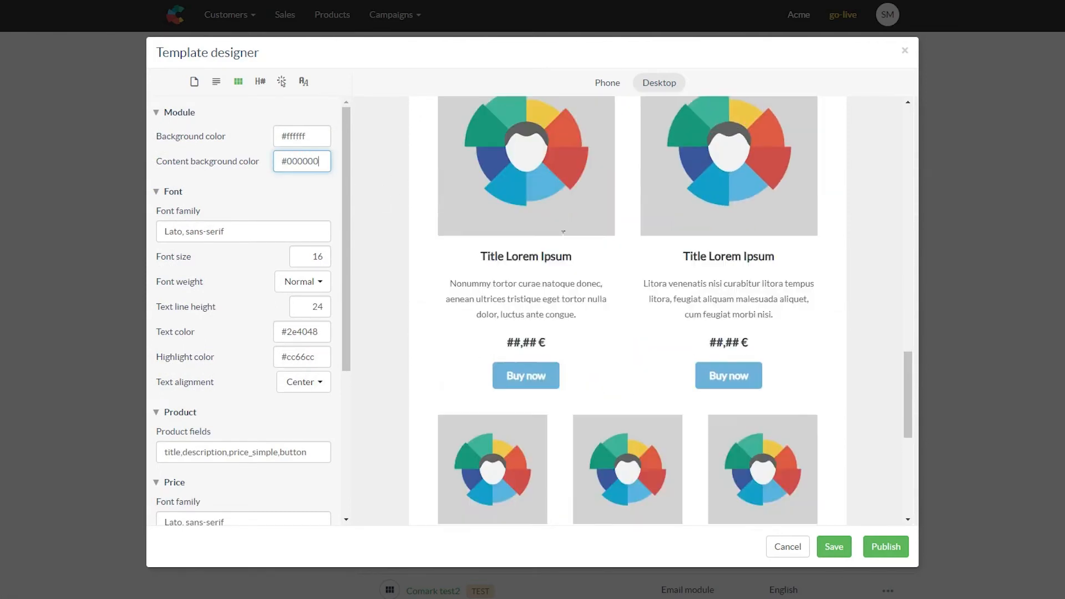
{"action": "scroll", "coordinate": [615, 259], "scroll_direction": "up", "scroll_amount": 15}
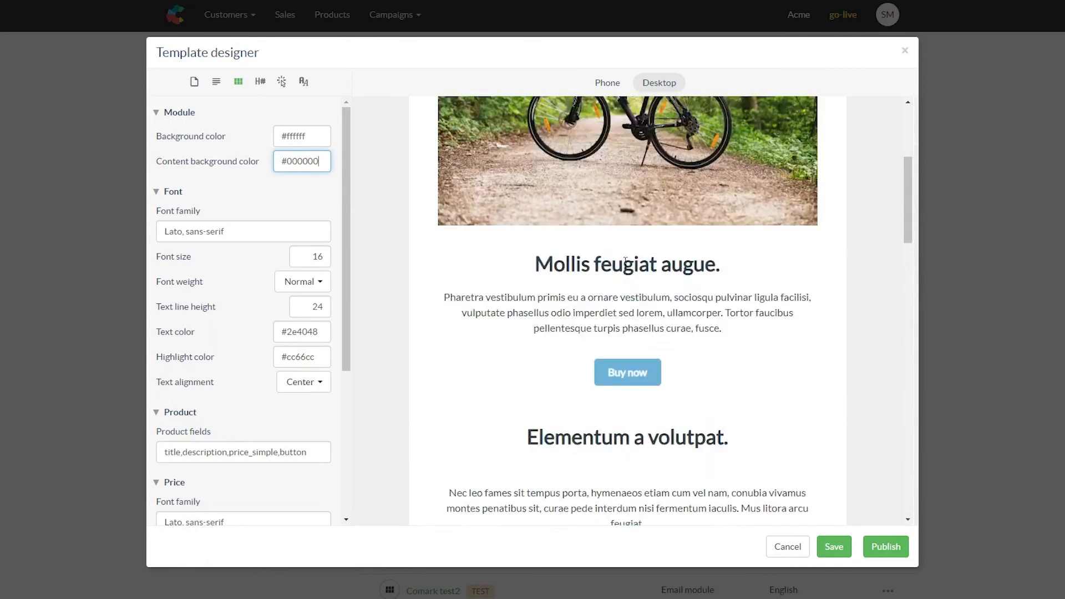
{"action": "key", "text": "ctrl+z"}
{"action": "left_click", "coordinate": [373, 224]}
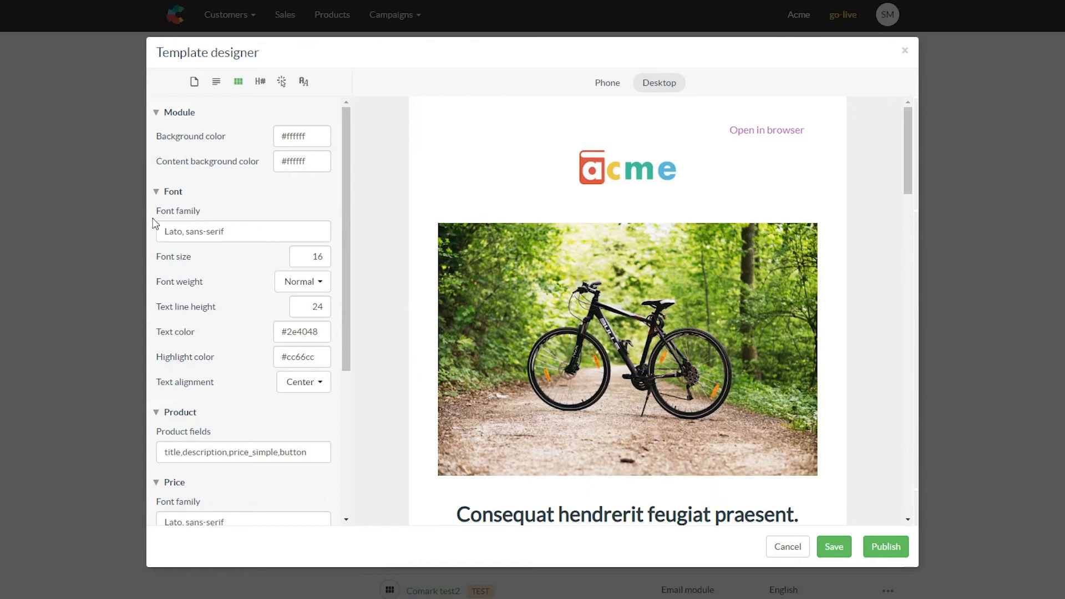
Check the custom font definitions and the module's font weight options, keeping the weight at Normal
{"action": "left_click", "coordinate": [304, 84]}
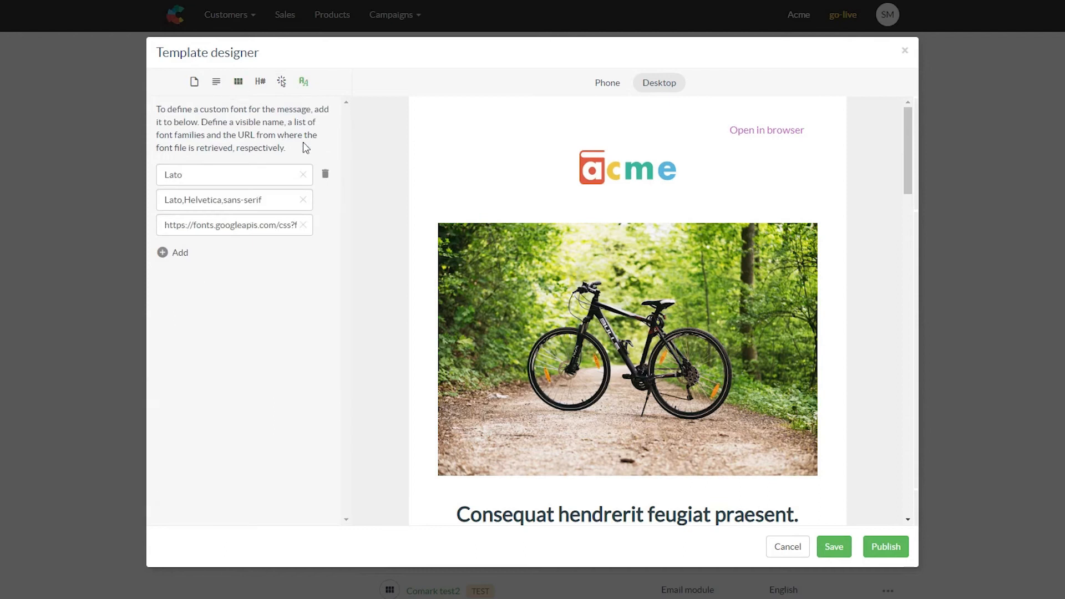
{"action": "left_click", "coordinate": [238, 83]}
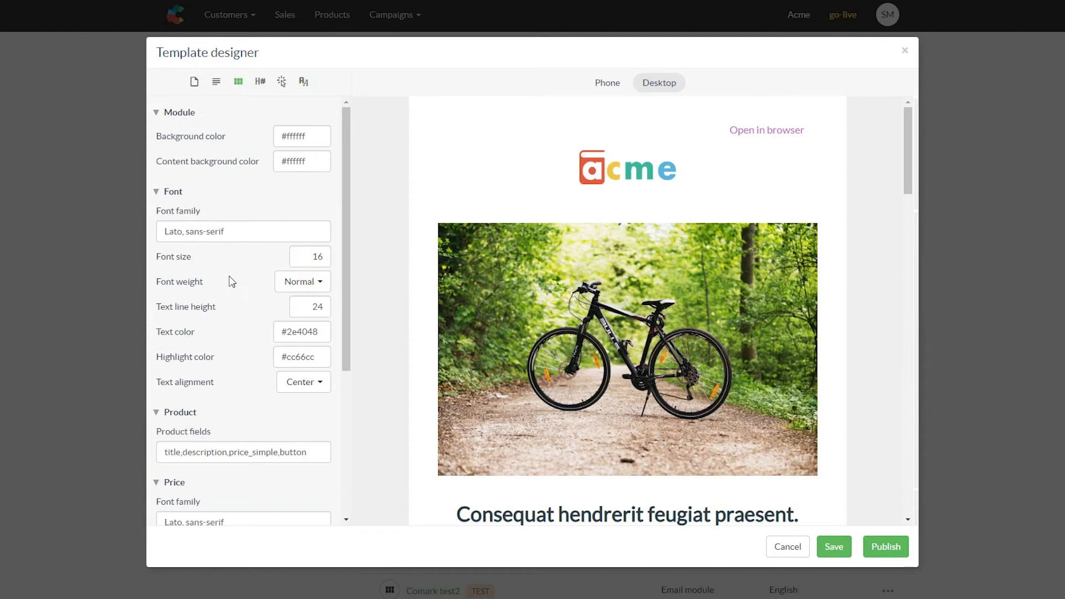
{"action": "left_click", "coordinate": [324, 264]}
{"action": "left_click", "coordinate": [305, 283]}
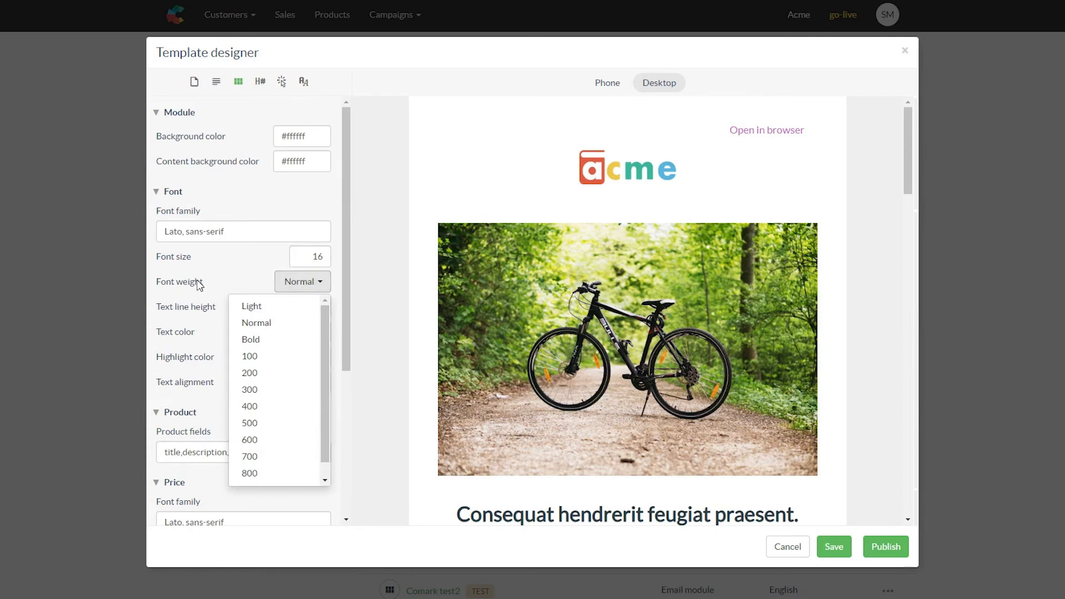
{"action": "left_click", "coordinate": [269, 326]}
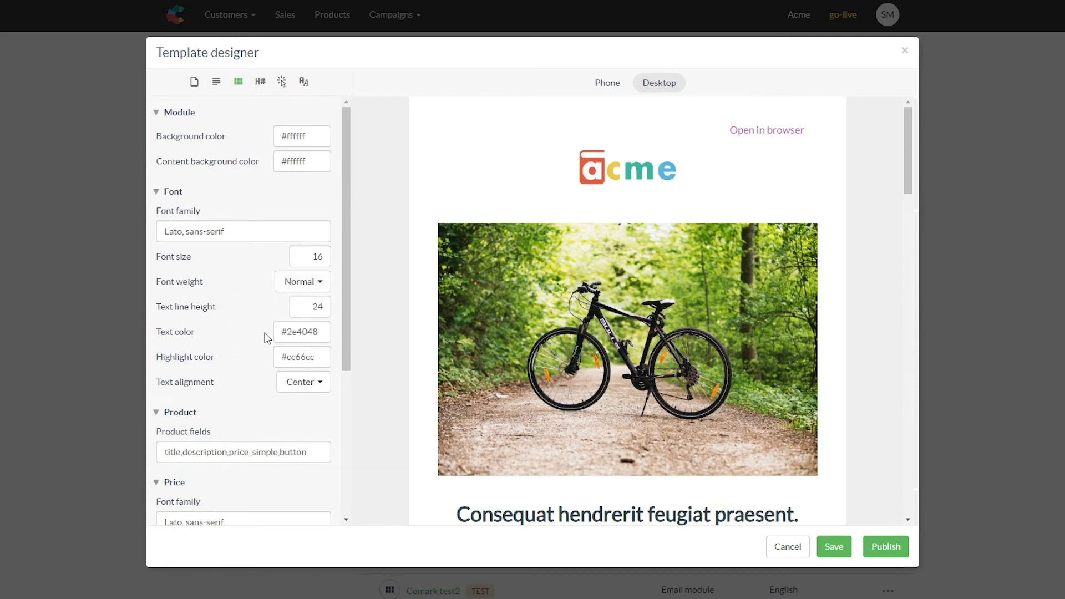
Set the module font's text alignment to Left
{"action": "scroll", "coordinate": [269, 335], "scroll_direction": "down", "scroll_amount": 1}
{"action": "scroll", "coordinate": [426, 355], "scroll_direction": "down", "scroll_amount": 5}
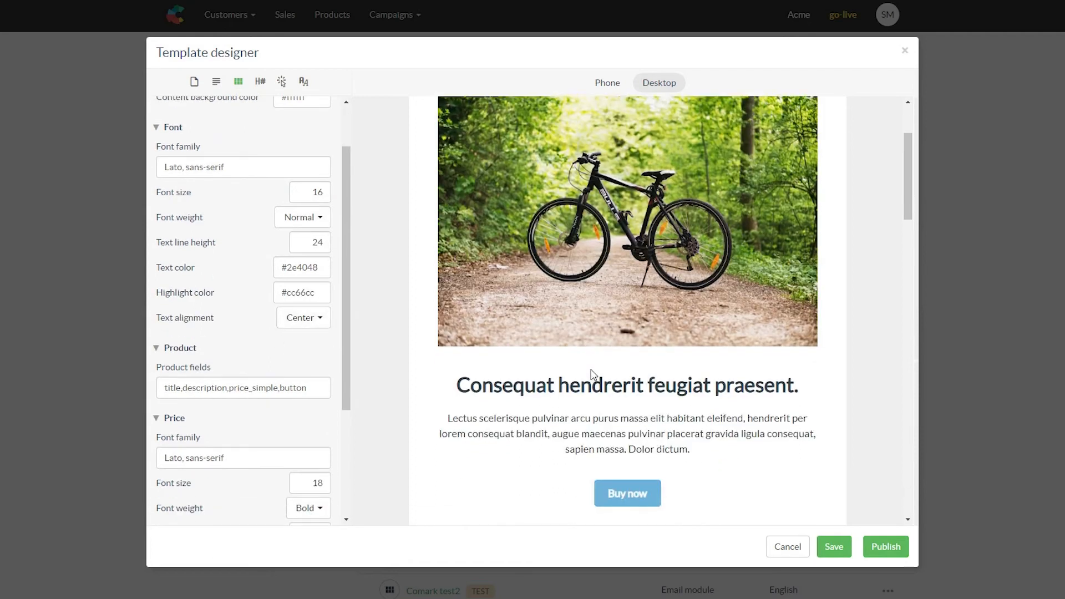
{"action": "left_click", "coordinate": [321, 323]}
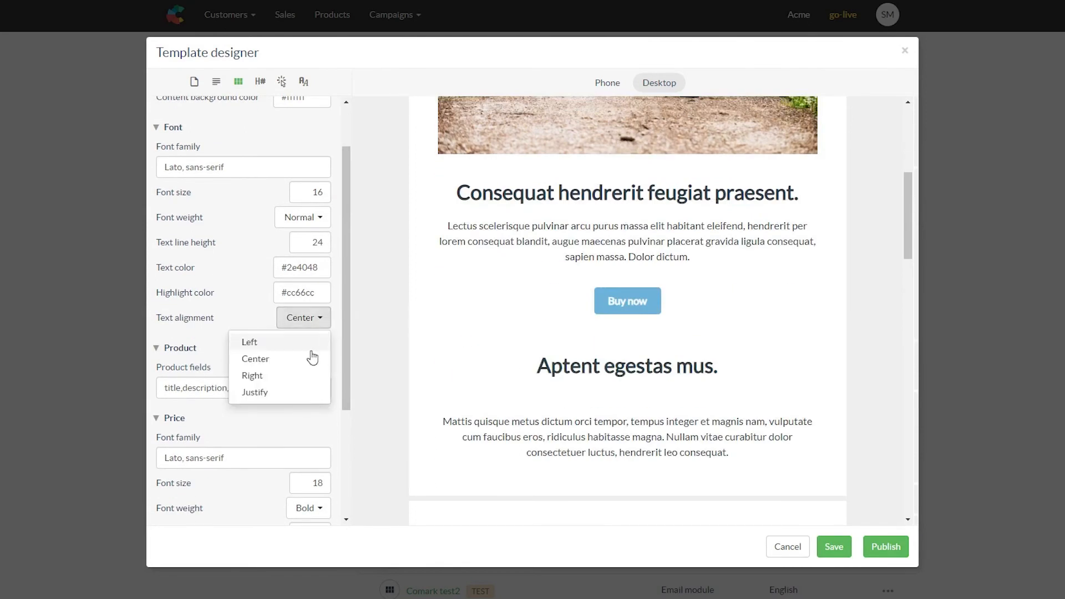
{"action": "left_click", "coordinate": [259, 343]}
{"action": "scroll", "coordinate": [517, 344], "scroll_direction": "up", "scroll_amount": 2}
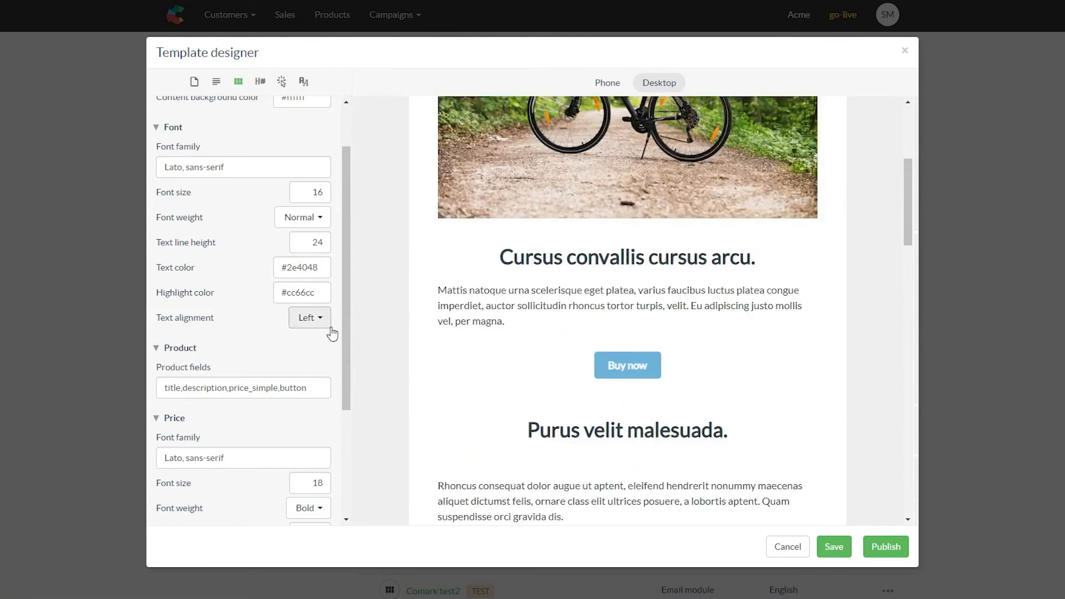
Review the module's product fields and its price font and currency symbol settings
{"action": "scroll", "coordinate": [300, 313], "scroll_direction": "down", "scroll_amount": 3}
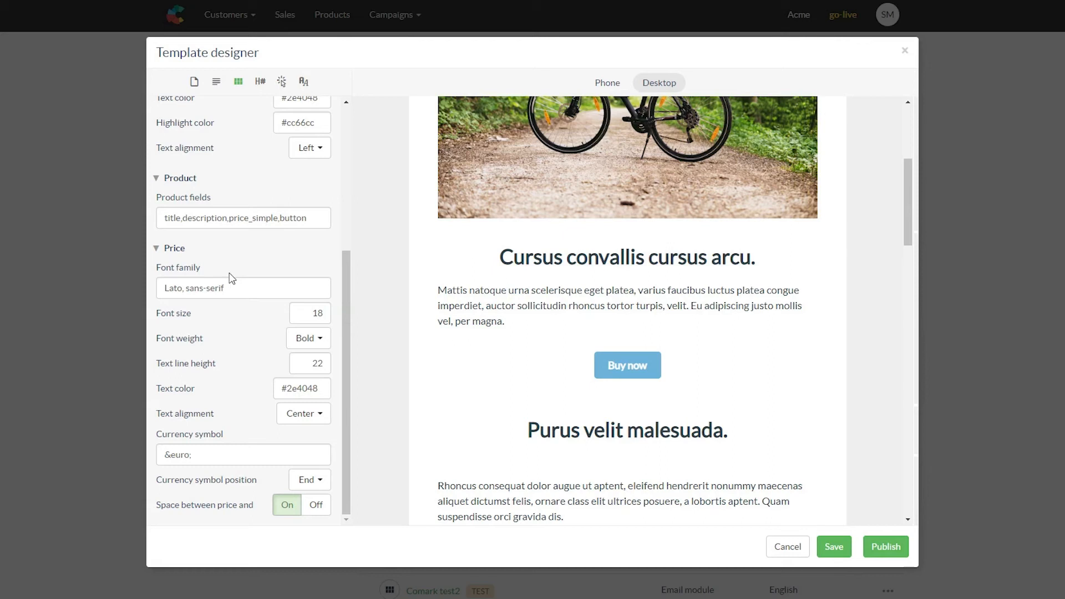
{"action": "left_click", "coordinate": [299, 221]}
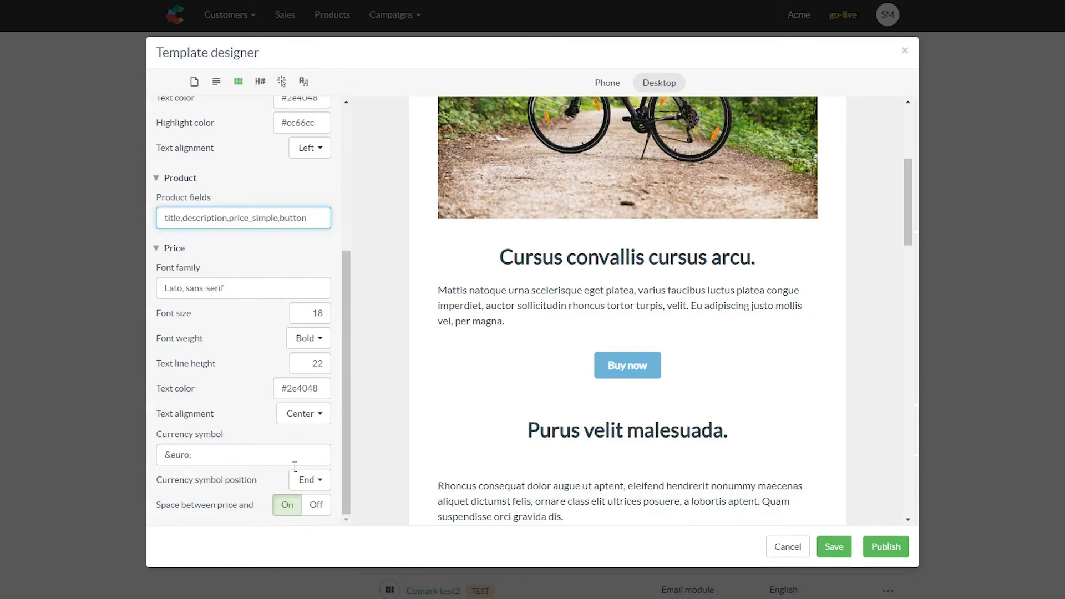
{"action": "scroll", "coordinate": [276, 435], "scroll_direction": "up", "scroll_amount": 5}
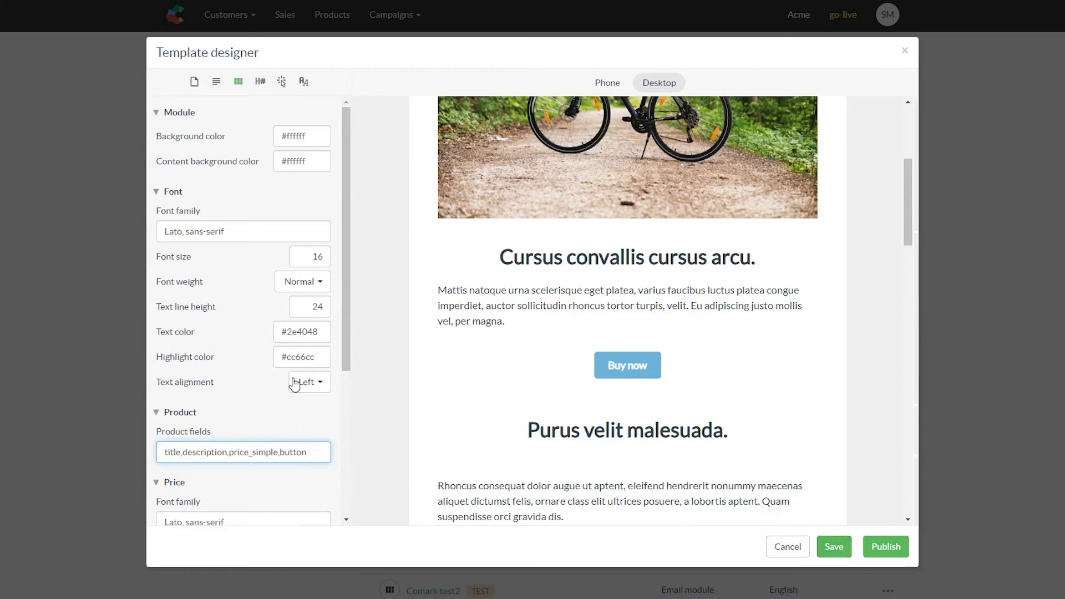
Set the primary headline's font size to 26 and review the secondary, tertiary and quaternary headline settings
{"action": "left_click", "coordinate": [263, 82]}
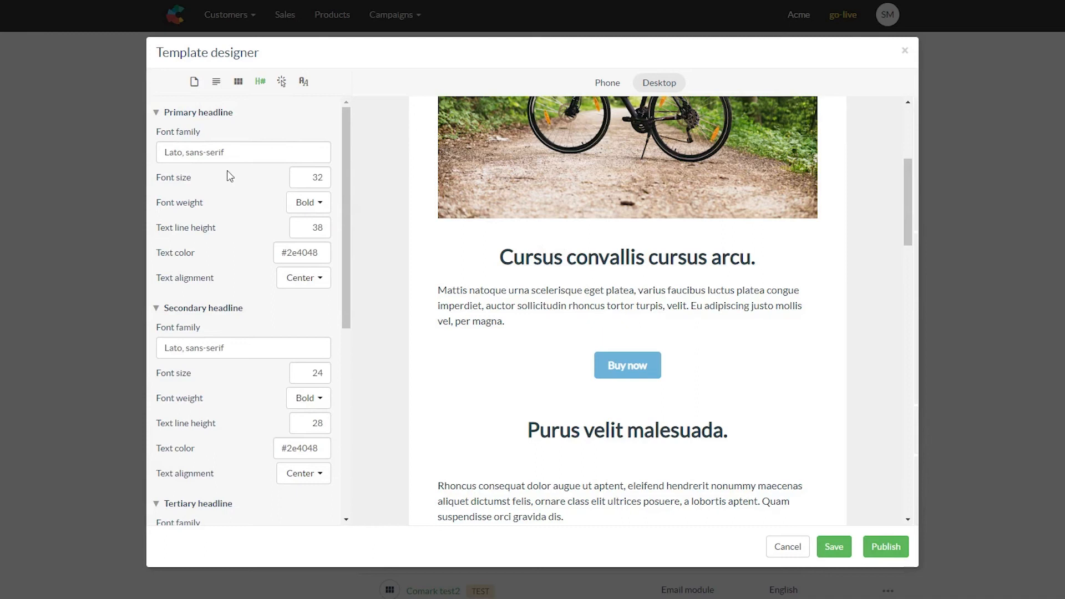
{"action": "double_click", "coordinate": [329, 178]}
{"action": "type", "text": "26"}
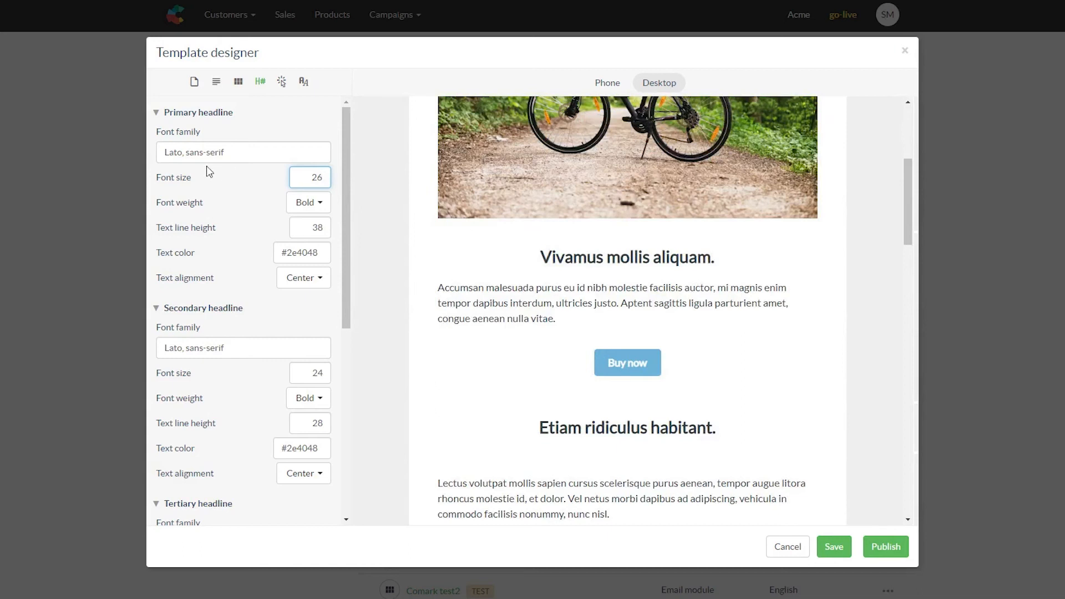
{"action": "scroll", "coordinate": [222, 165], "scroll_direction": "down", "scroll_amount": 1}
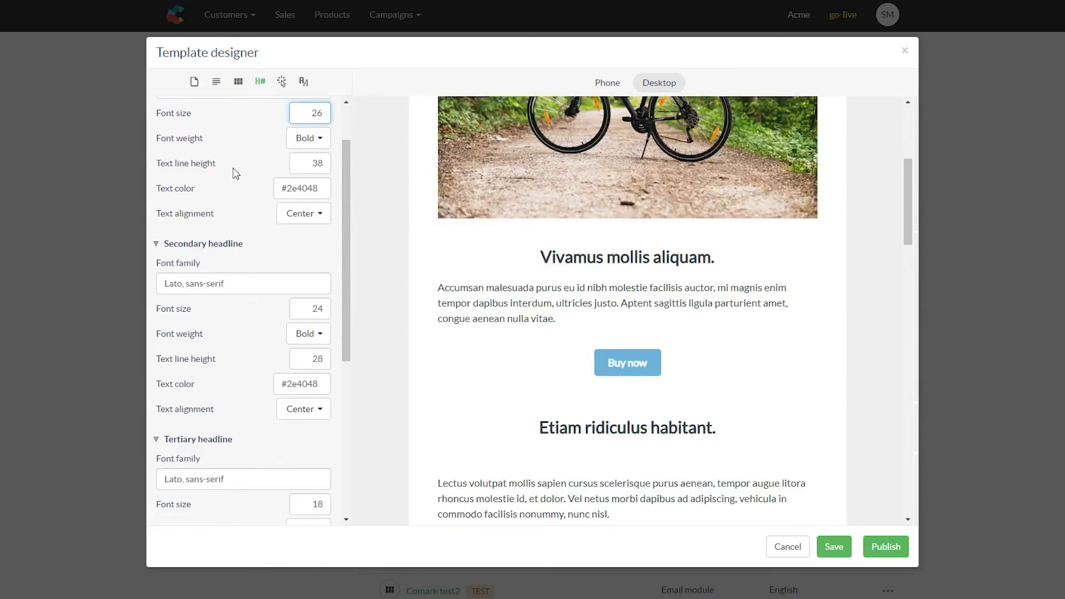
{"action": "scroll", "coordinate": [238, 164], "scroll_direction": "down", "scroll_amount": 5}
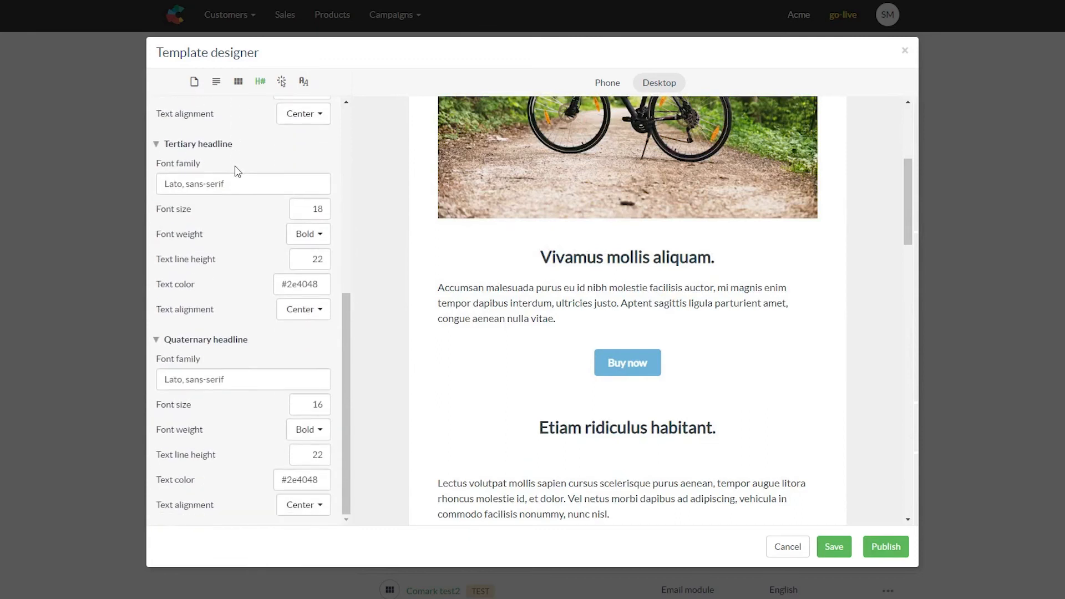
Set the template buttons' vertical padding to 30 and horizontal padding to 35
{"action": "scroll", "coordinate": [244, 173], "scroll_direction": "up", "scroll_amount": 6}
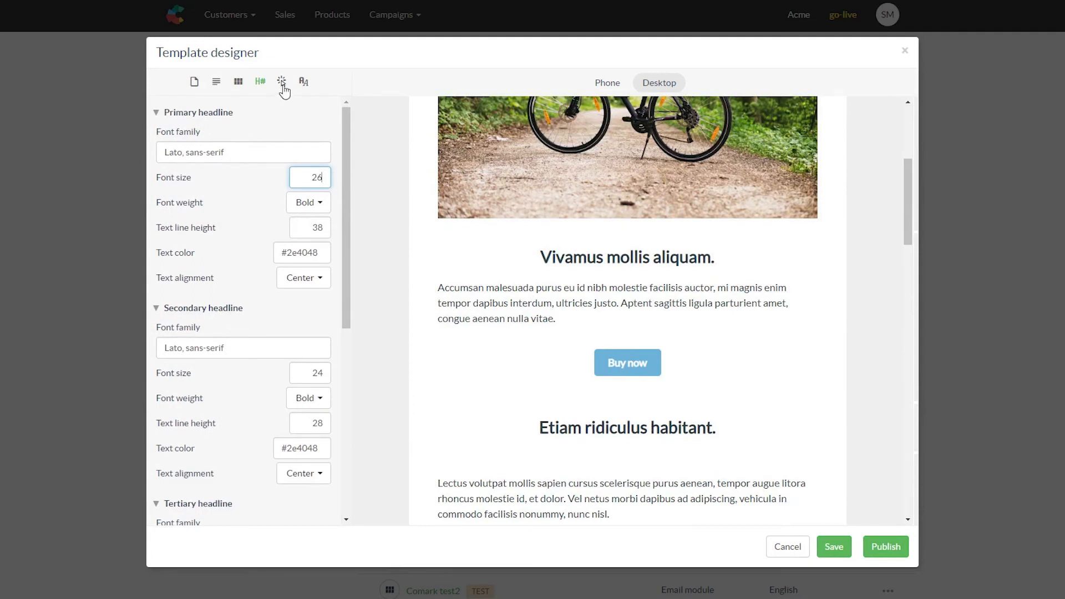
{"action": "left_click", "coordinate": [282, 84]}
{"action": "scroll", "coordinate": [528, 197], "scroll_direction": "down", "scroll_amount": 4}
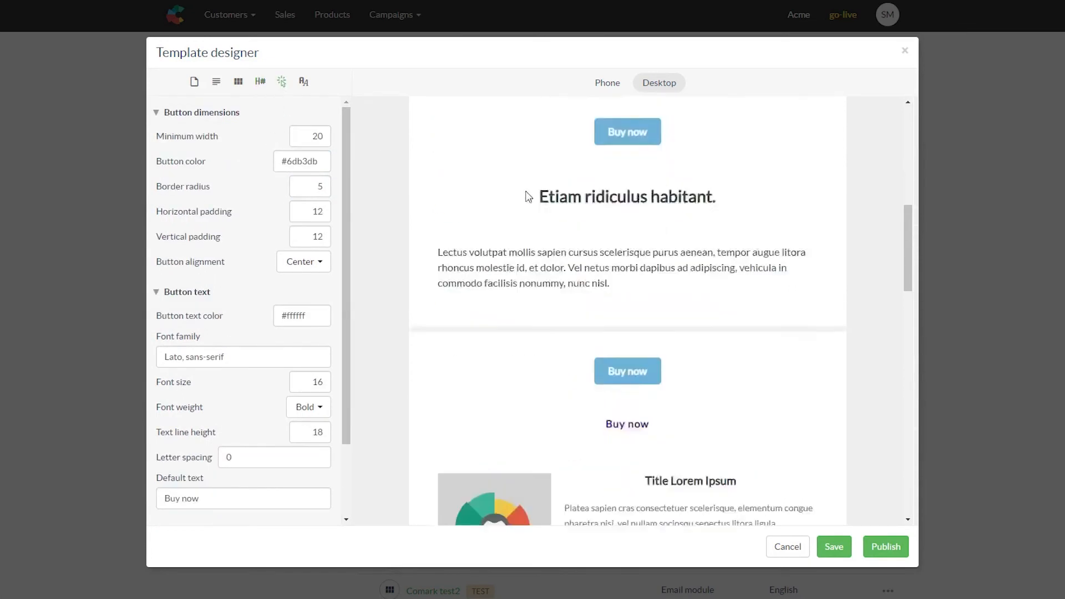
{"action": "scroll", "coordinate": [528, 196], "scroll_direction": "down", "scroll_amount": 11}
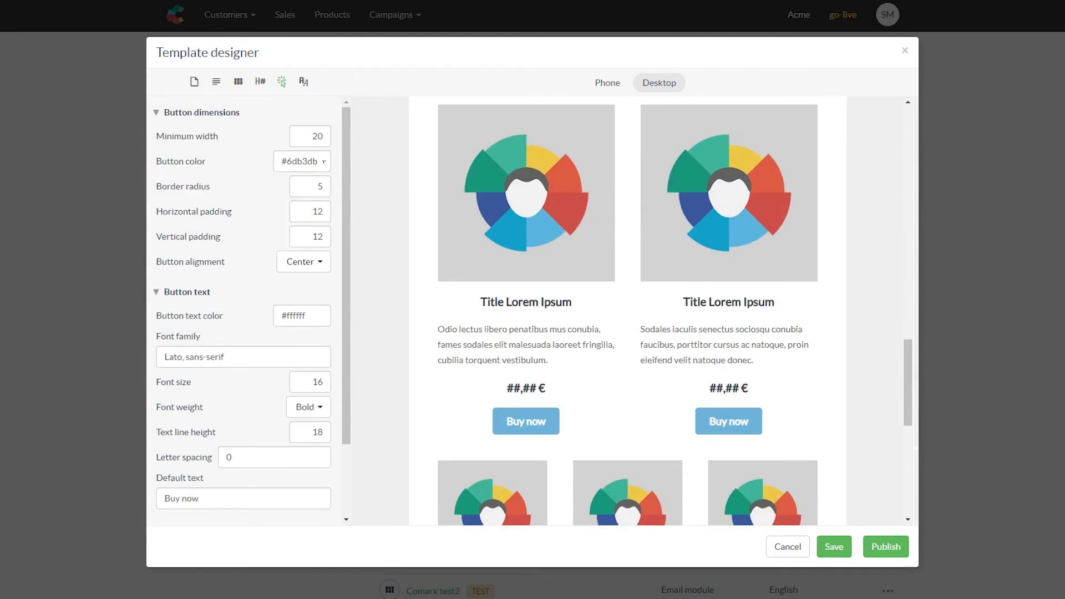
{"action": "left_click_drag", "start_coordinate": [312, 214], "coordinate": [329, 242]}
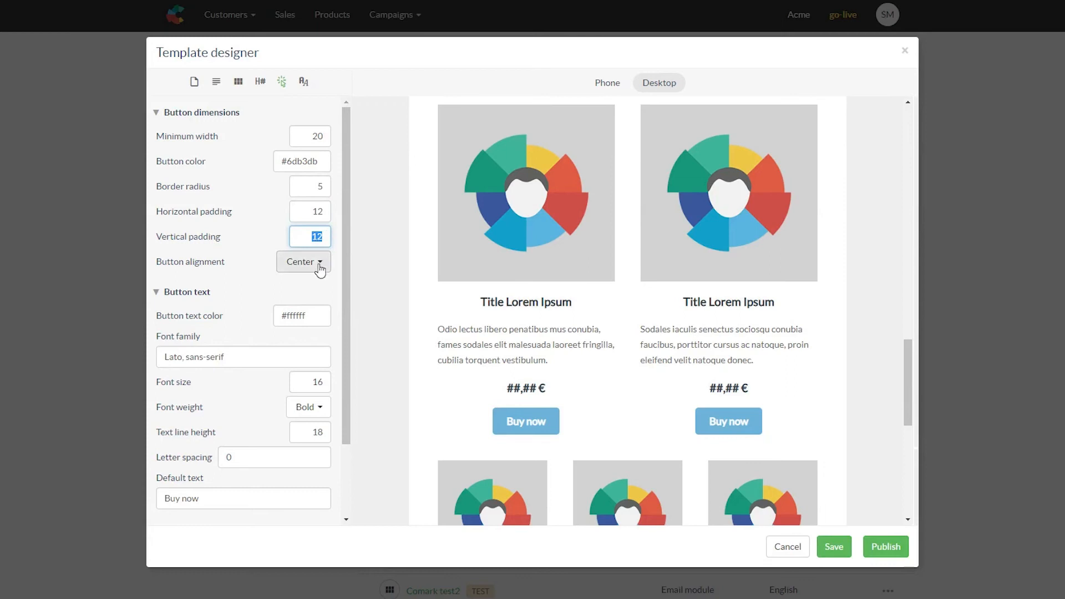
{"action": "type", "text": "30"}
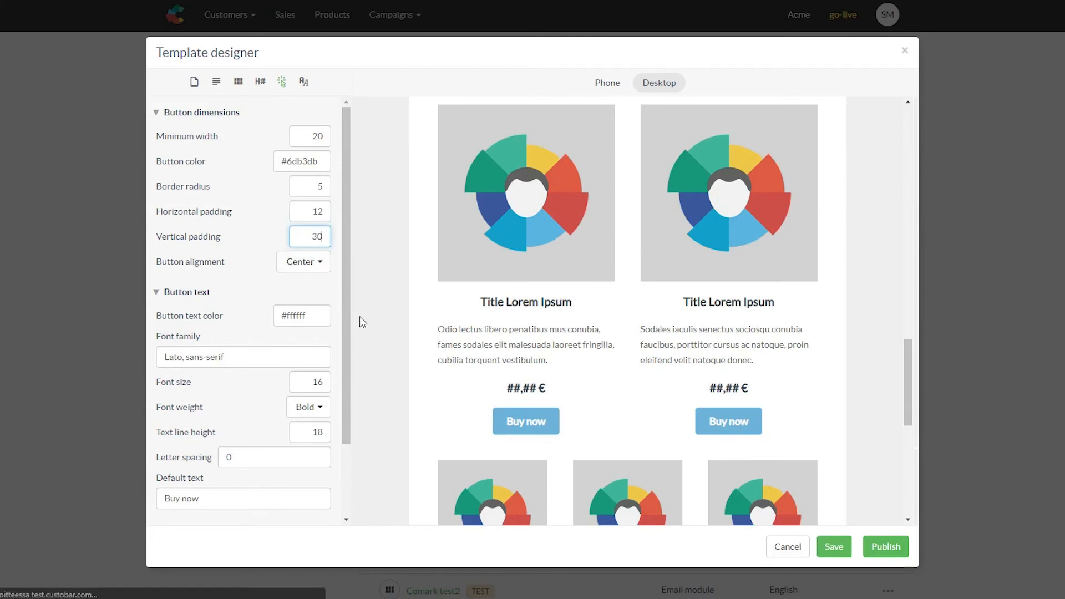
{"action": "scroll", "coordinate": [387, 328], "scroll_direction": "down", "scroll_amount": 5}
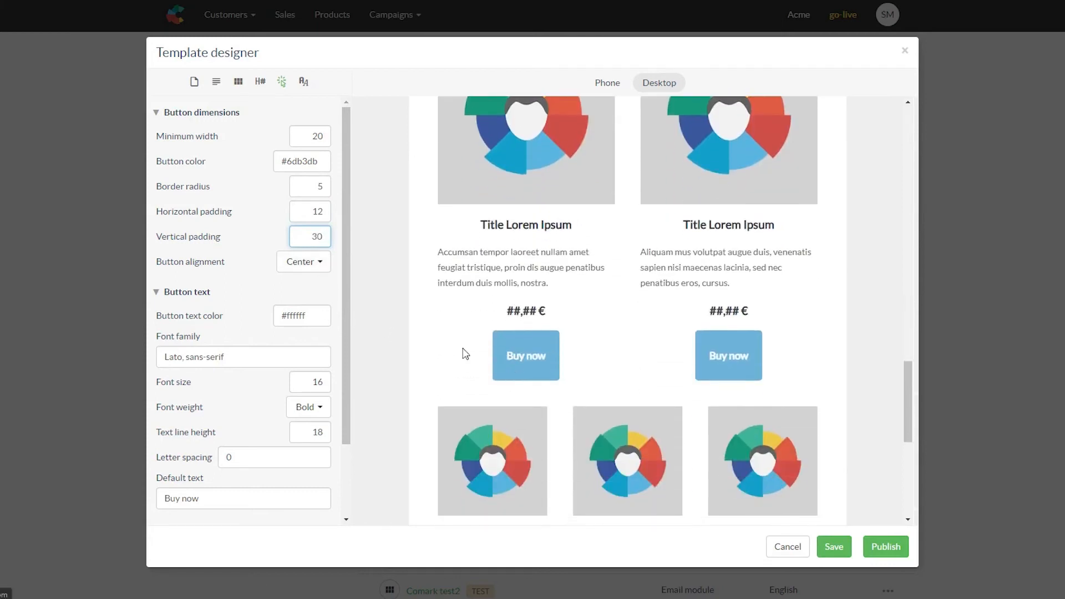
{"action": "left_click", "coordinate": [322, 213]}
{"action": "double_click", "coordinate": [322, 214]}
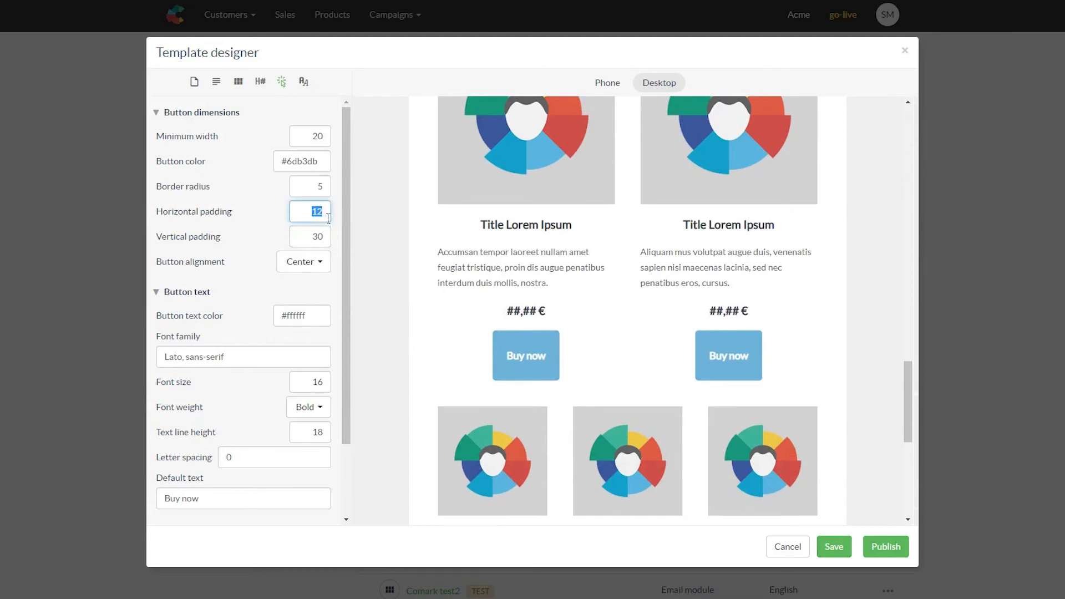
{"action": "type", "text": "35"}
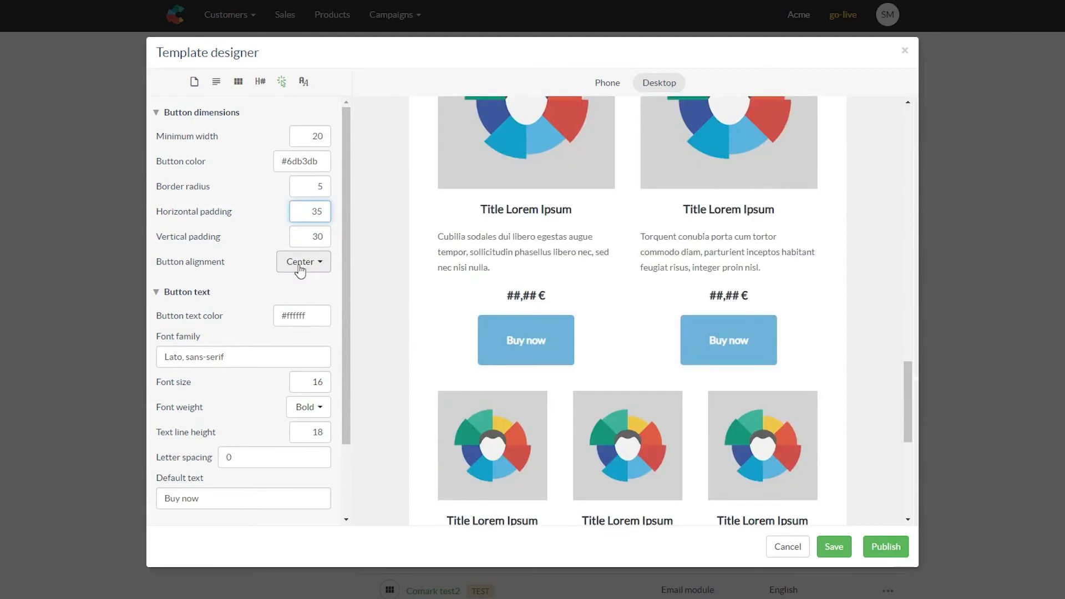
Try the Left button alignment and return it to Center
{"action": "left_click", "coordinate": [299, 265]}
{"action": "left_click", "coordinate": [294, 287]}
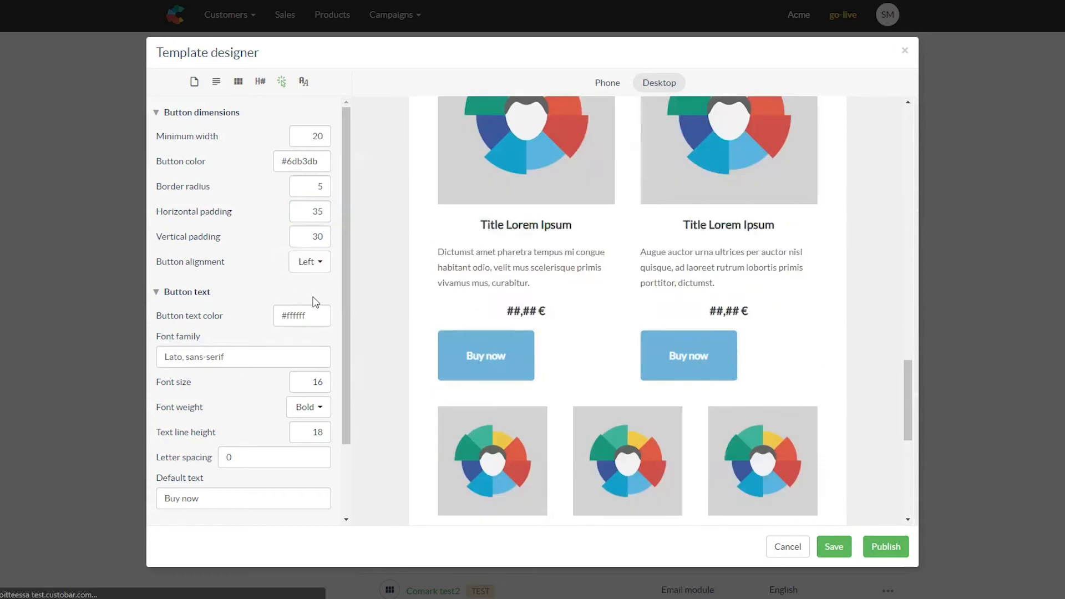
{"action": "left_click", "coordinate": [295, 270]}
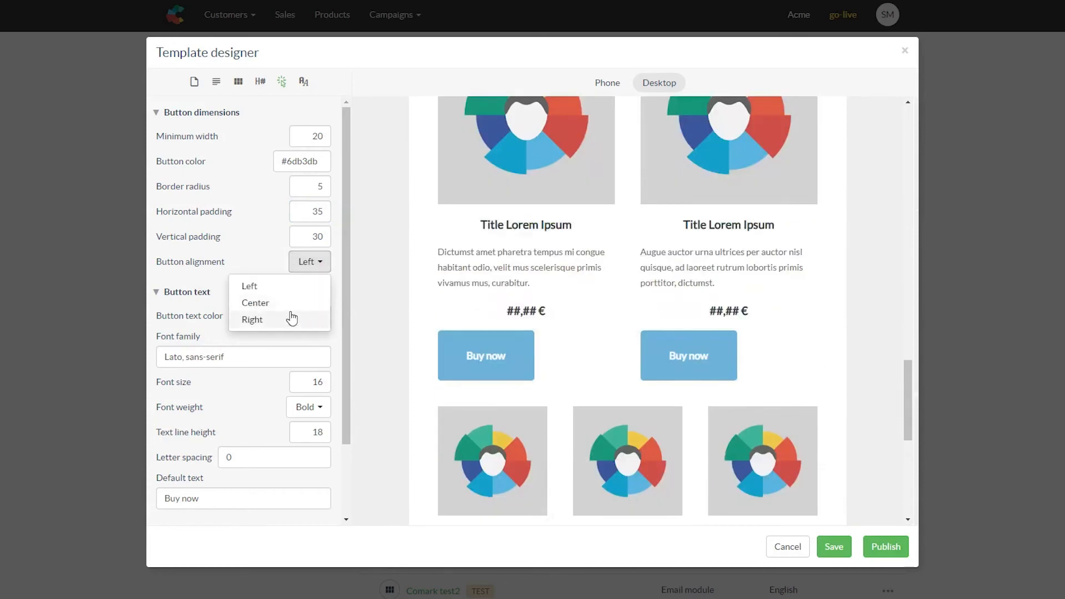
{"action": "left_click", "coordinate": [292, 302]}
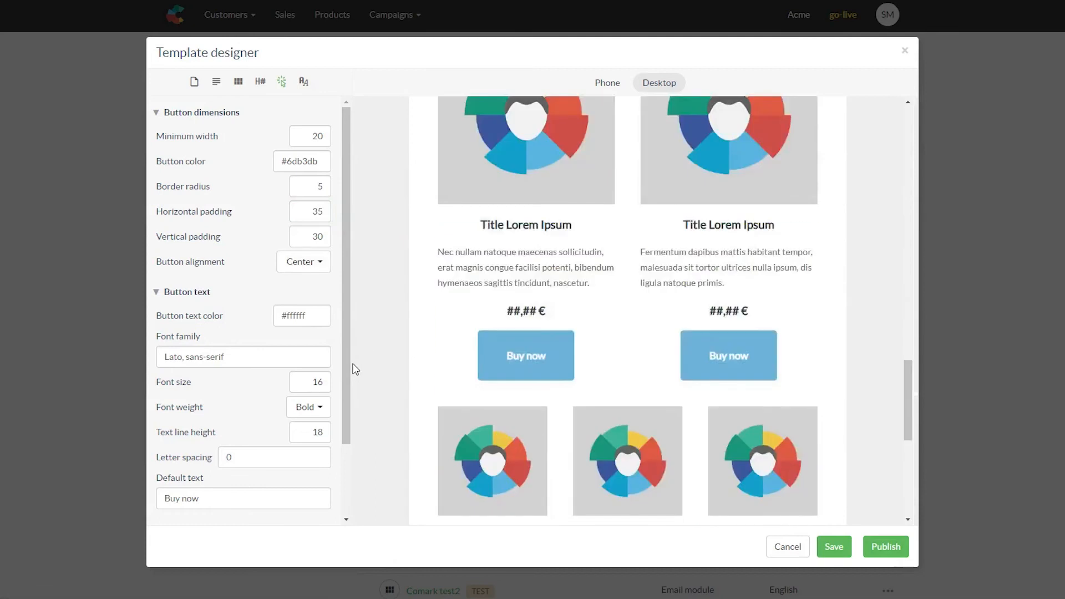
Review the button text settings, including the default text, and the link color and text decoration
{"action": "scroll", "coordinate": [275, 304], "scroll_direction": "down", "scroll_amount": 1}
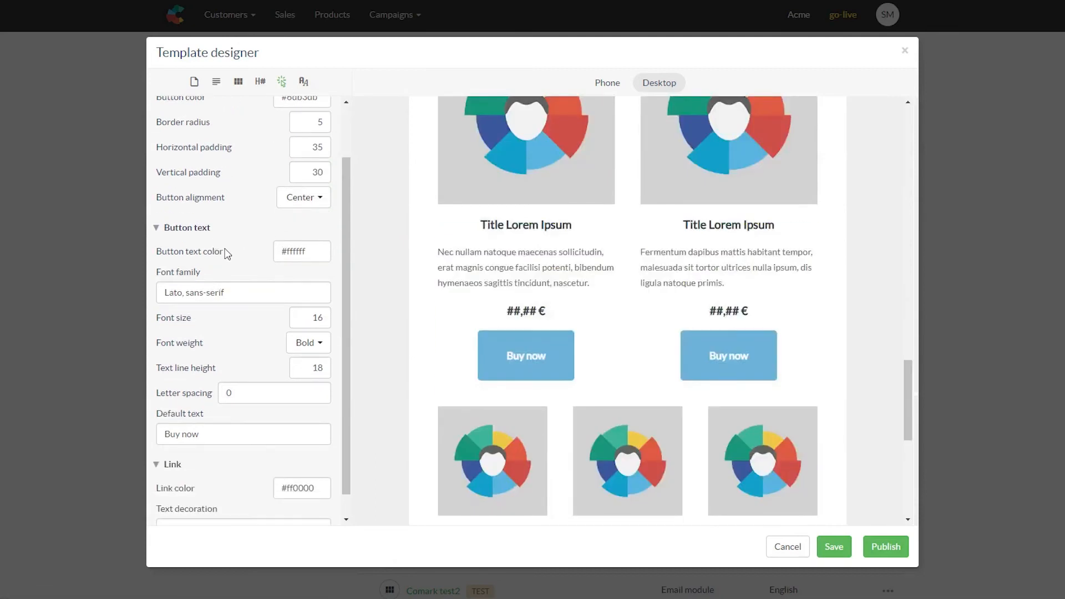
{"action": "scroll", "coordinate": [283, 293], "scroll_direction": "down", "scroll_amount": 1}
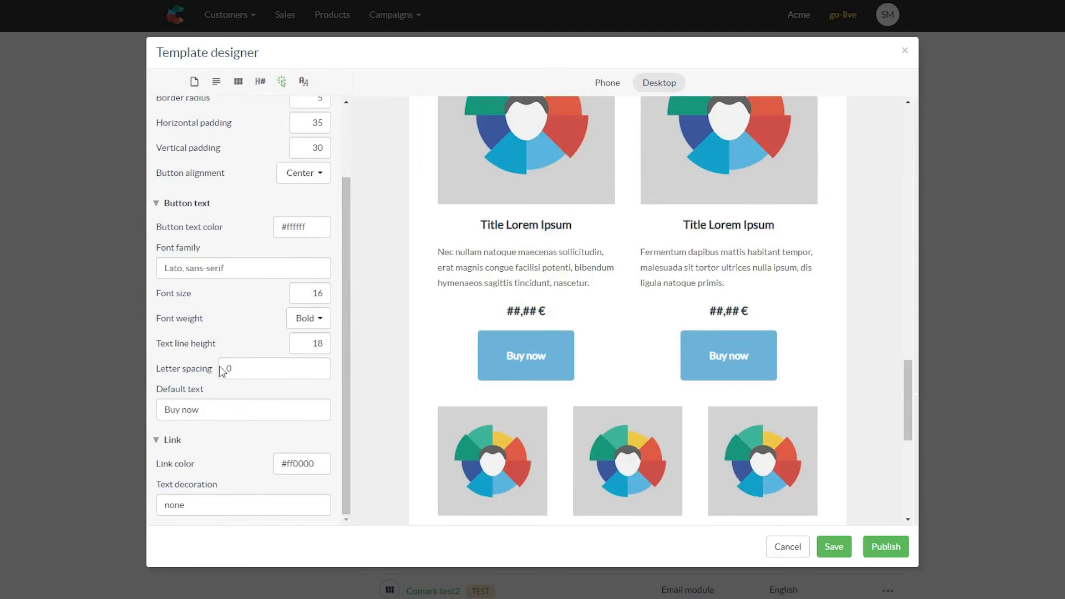
{"action": "triple_click", "coordinate": [174, 413]}
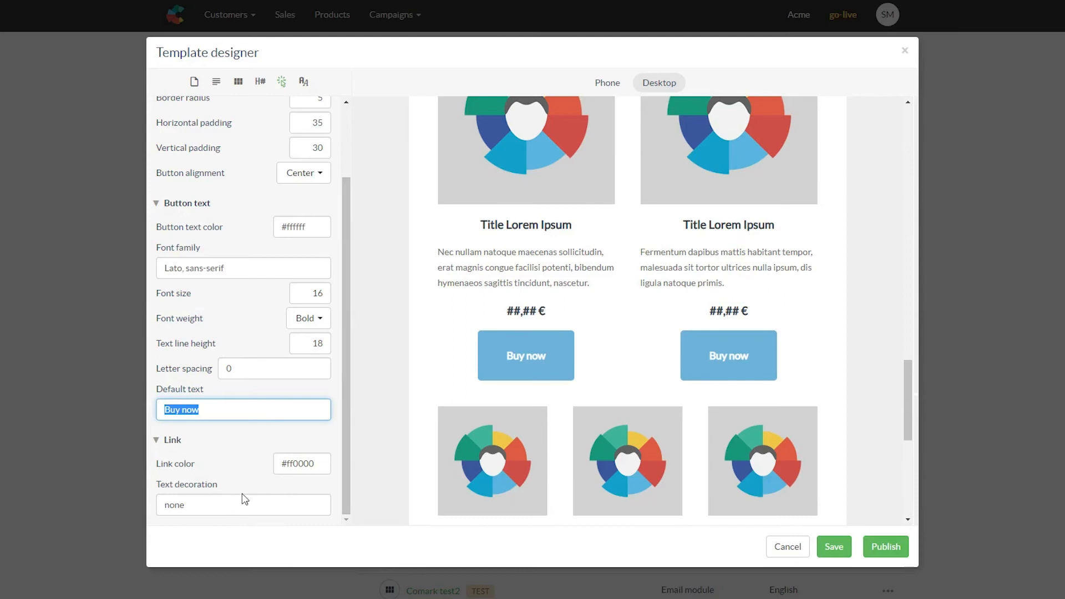
{"action": "scroll", "coordinate": [279, 434], "scroll_direction": "up", "scroll_amount": 2}
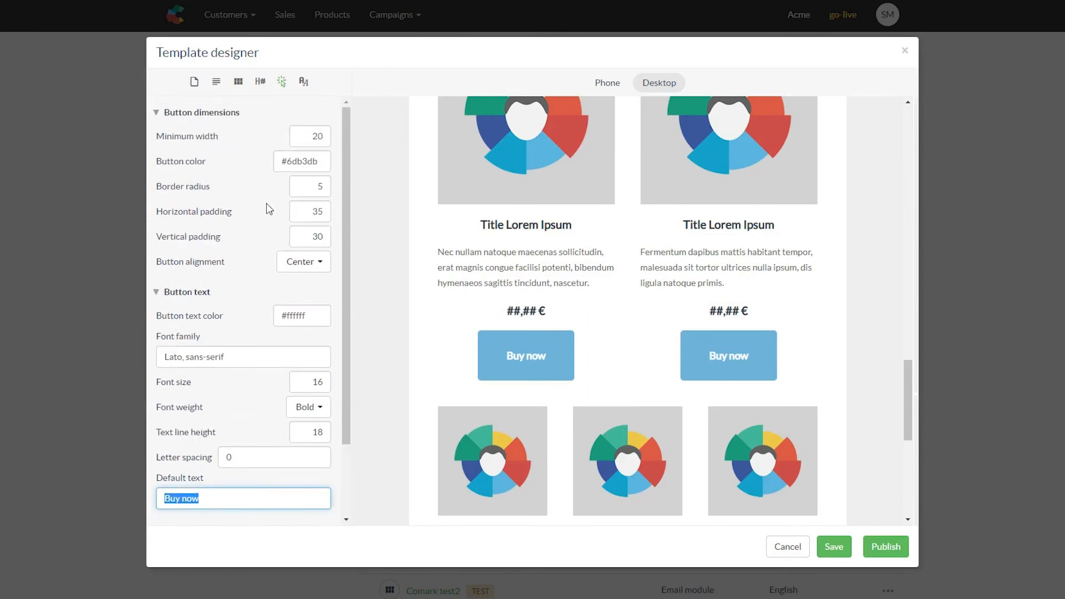
Add a custom font named Ubuntu with the font families "Ubuntu, sans-serif" and check the Lato font's URL
{"action": "left_click", "coordinate": [304, 82]}
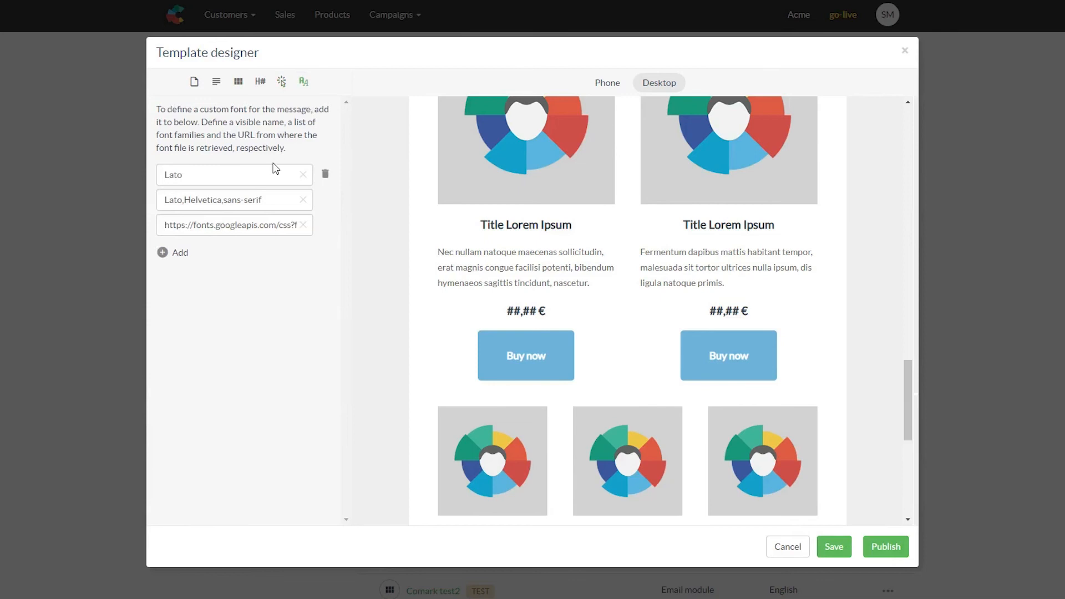
{"action": "left_click", "coordinate": [176, 253]}
{"action": "left_click", "coordinate": [220, 260]}
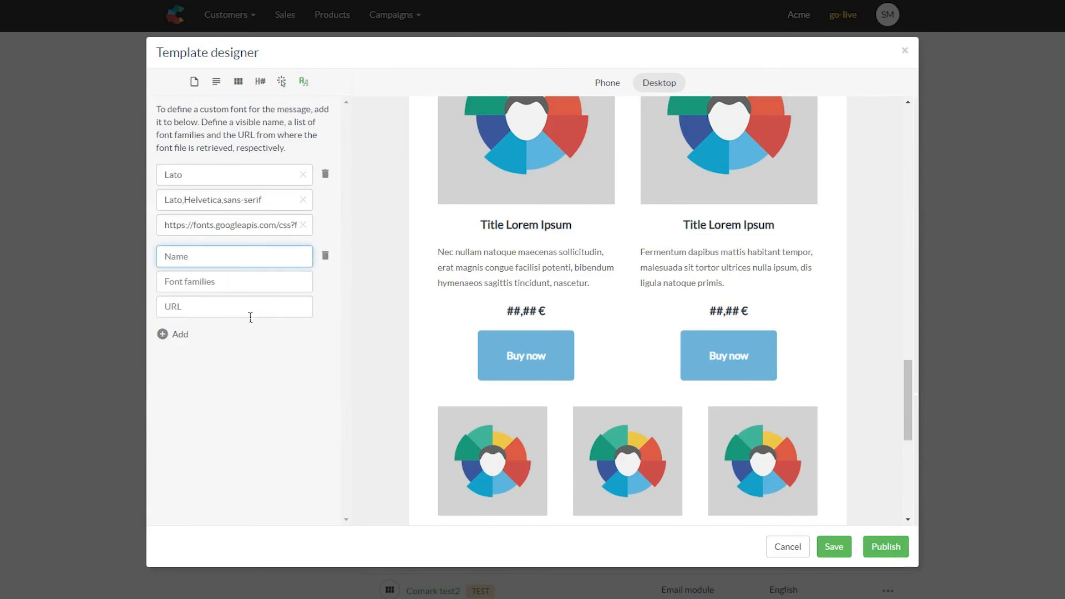
{"action": "type", "text": "Ubuntu"}
{"action": "key", "text": "Tab"}
{"action": "type", "text": "Ubunt"}
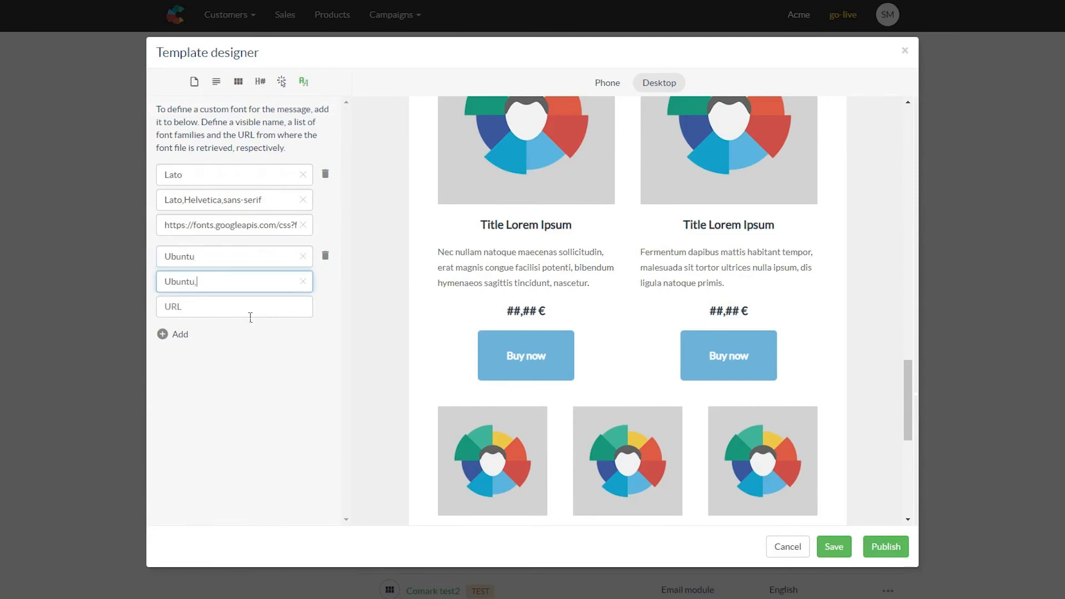
{"action": "type", "text": "u, sans-seti"}
{"action": "key", "text": "BackSpace"}
{"action": "key", "text": "BackSpace"}
{"action": "type", "text": "rif"}
{"action": "key", "text": "Tab"}
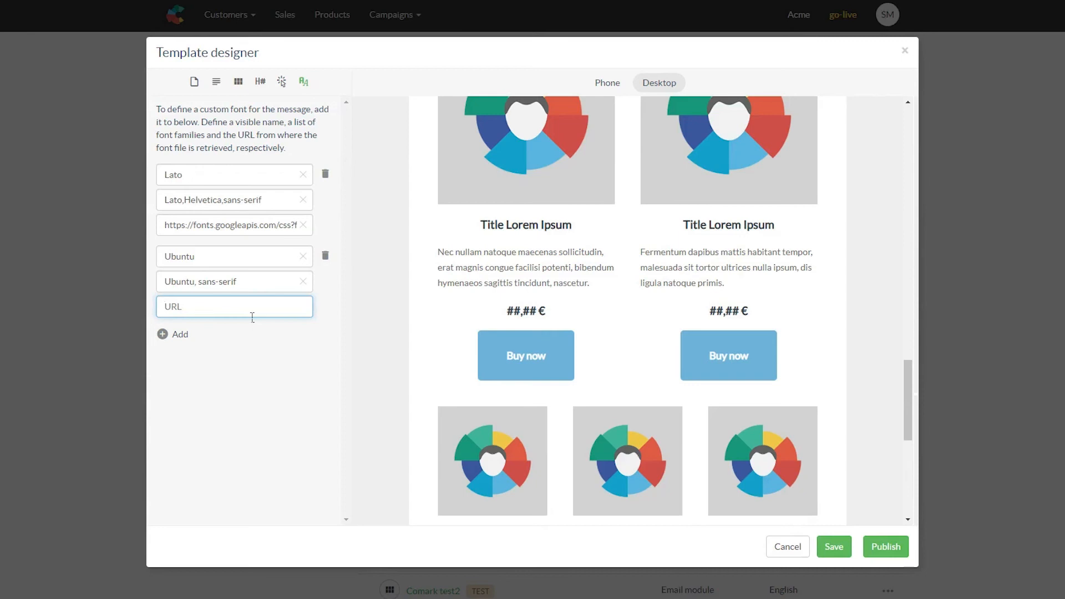
{"action": "triple_click", "coordinate": [211, 230]}
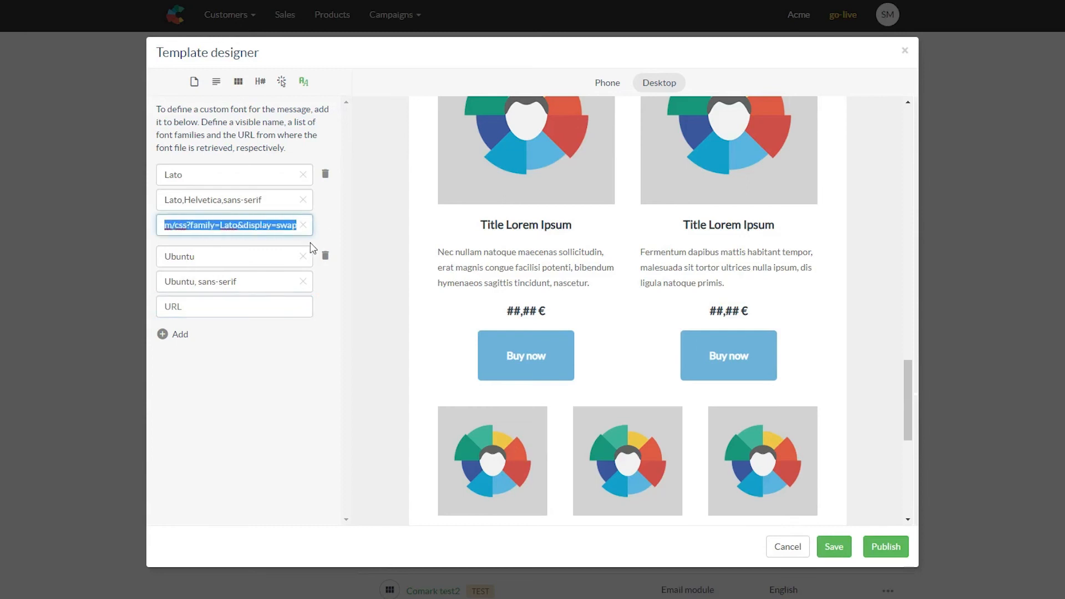
Check the general module settings for where the font family is specified
{"action": "left_click", "coordinate": [245, 90]}
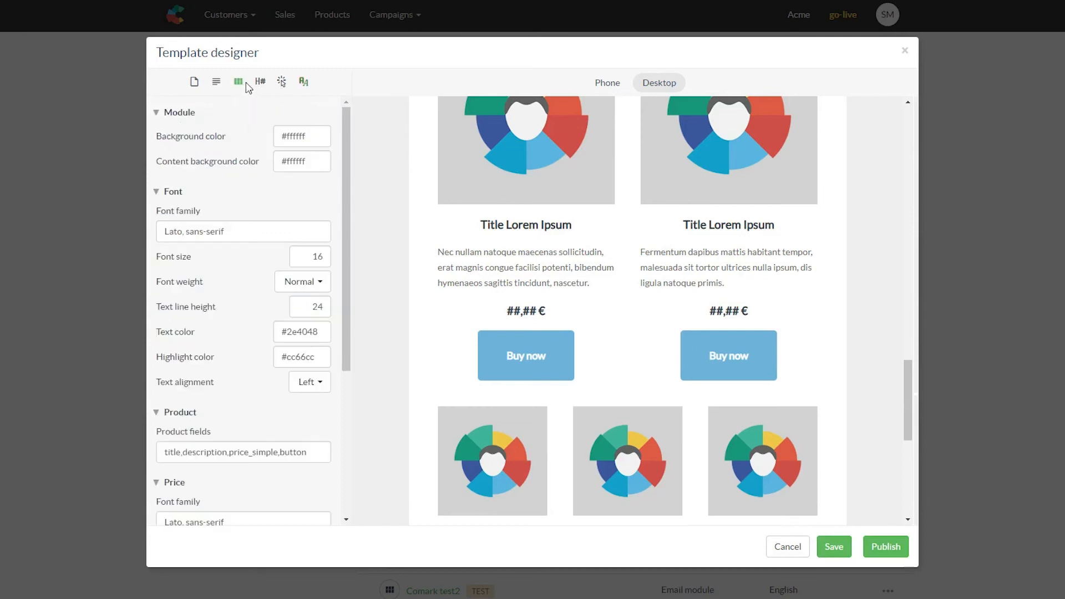
{"action": "triple_click", "coordinate": [278, 243]}
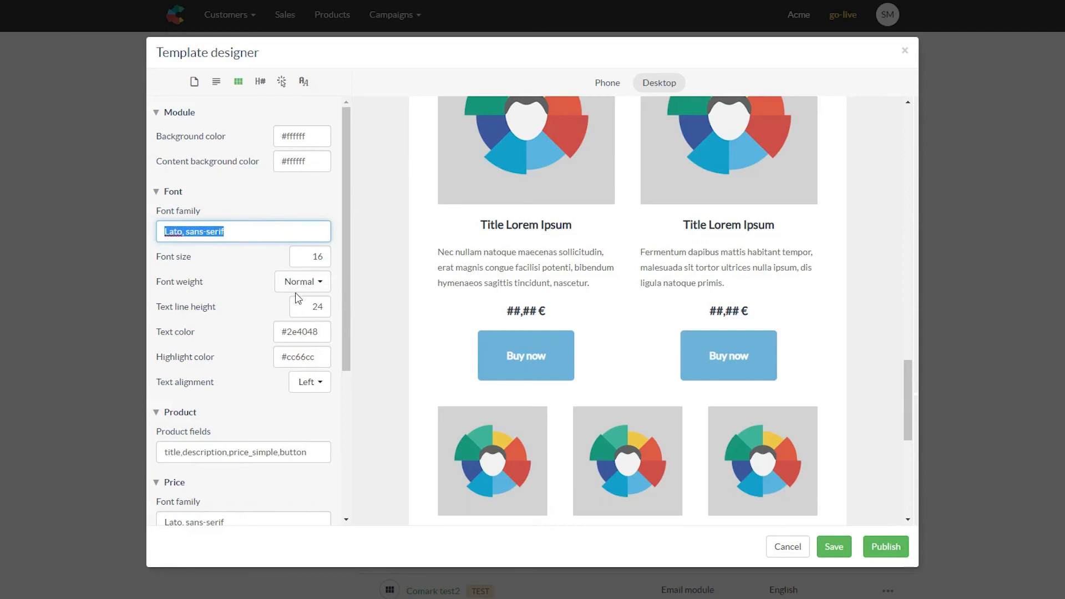
{"action": "scroll", "coordinate": [273, 275], "scroll_direction": "down", "scroll_amount": 5}
{"action": "scroll", "coordinate": [273, 275], "scroll_direction": "up", "scroll_amount": 5}
Set the container margin of the Hero image module alone to 0
{"action": "left_click", "coordinate": [194, 82]}
{"action": "scroll", "coordinate": [618, 230], "scroll_direction": "up", "scroll_amount": 10}
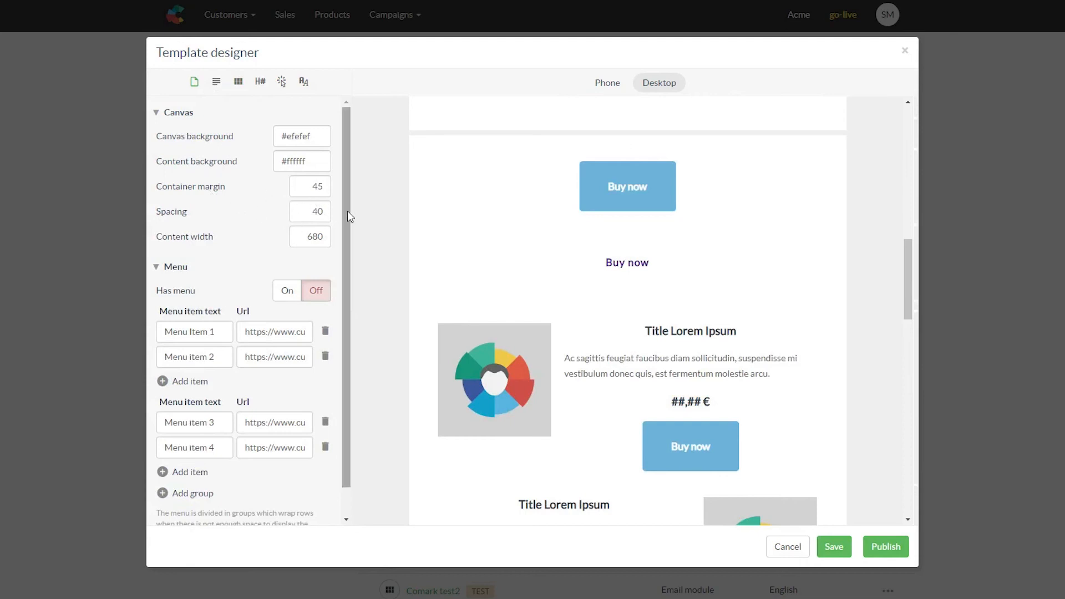
{"action": "scroll", "coordinate": [643, 292], "scroll_direction": "up", "scroll_amount": 1}
{"action": "scroll", "coordinate": [644, 292], "scroll_direction": "up", "scroll_amount": 8}
{"action": "scroll", "coordinate": [614, 276], "scroll_direction": "down", "scroll_amount": 4}
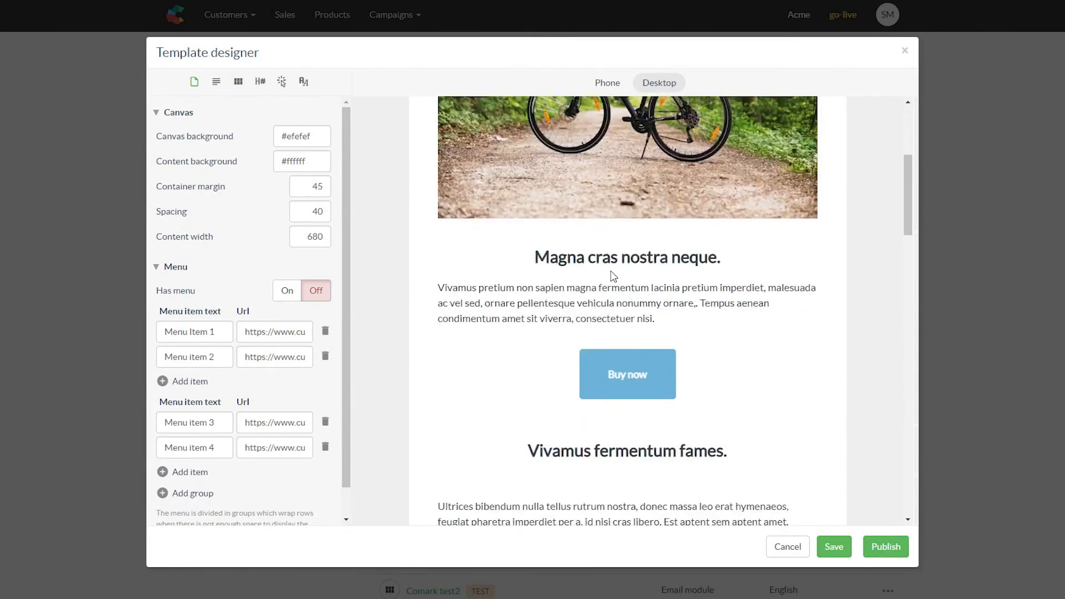
{"action": "scroll", "coordinate": [613, 276], "scroll_direction": "up", "scroll_amount": 3}
{"action": "left_click", "coordinate": [626, 382]}
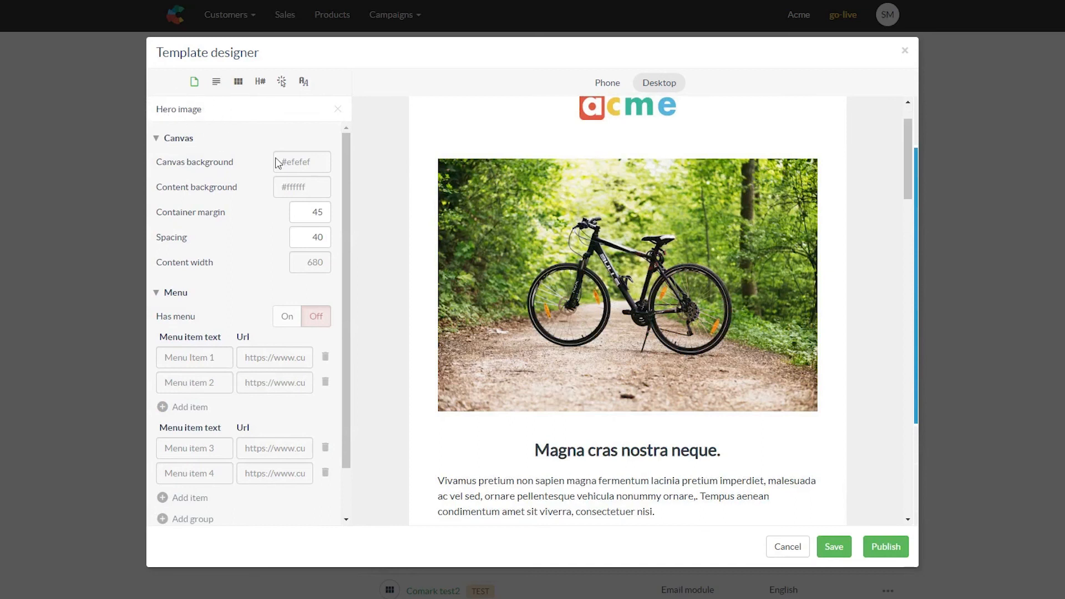
{"action": "double_click", "coordinate": [329, 215]}
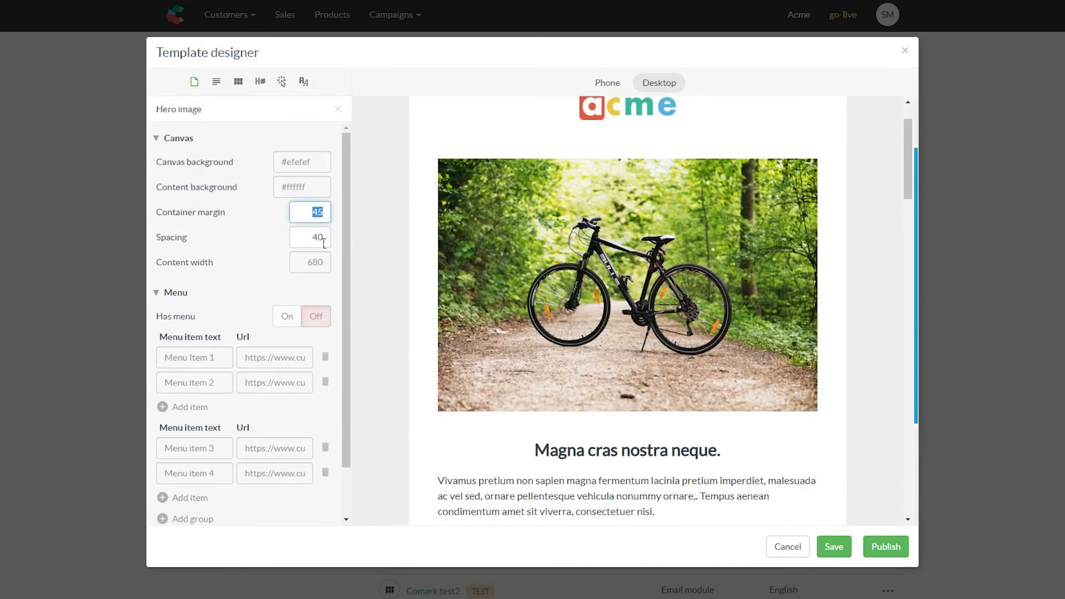
{"action": "type", "text": "0"}
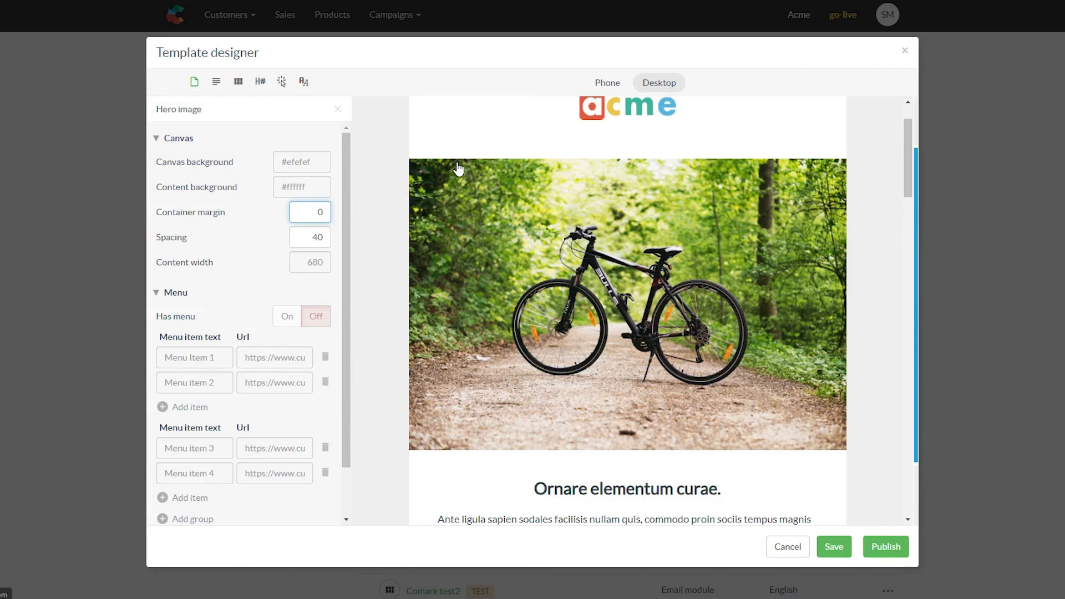
{"action": "left_click", "coordinate": [323, 238]}
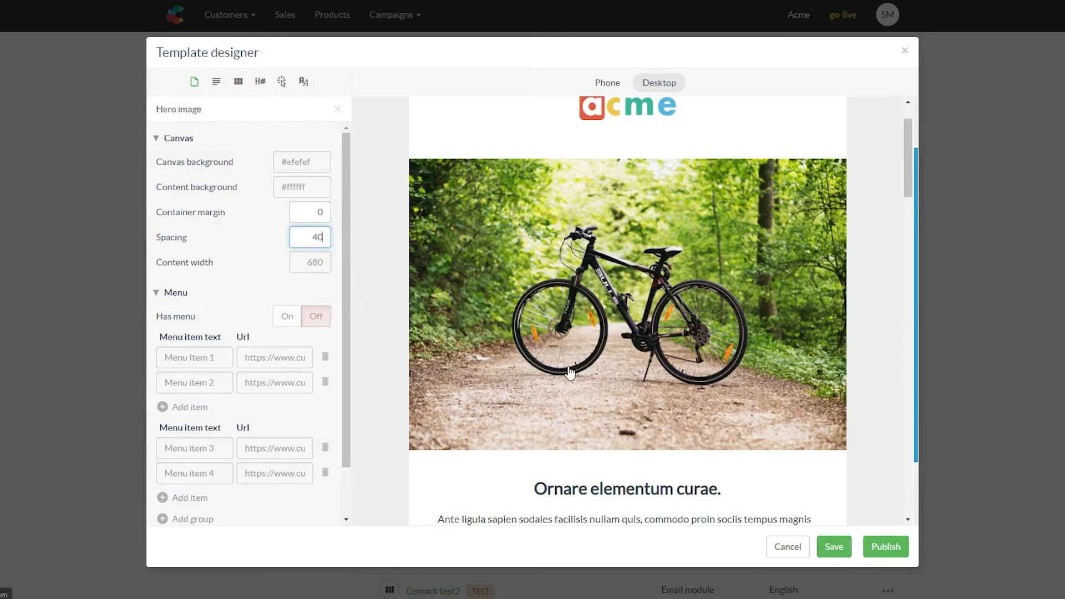
Examine the canvas settings of the Title + text + button, Headline, Text, button and Image and text modules in the preview
{"action": "scroll", "coordinate": [582, 371], "scroll_direction": "down", "scroll_amount": 2}
{"action": "left_click", "coordinate": [628, 397]}
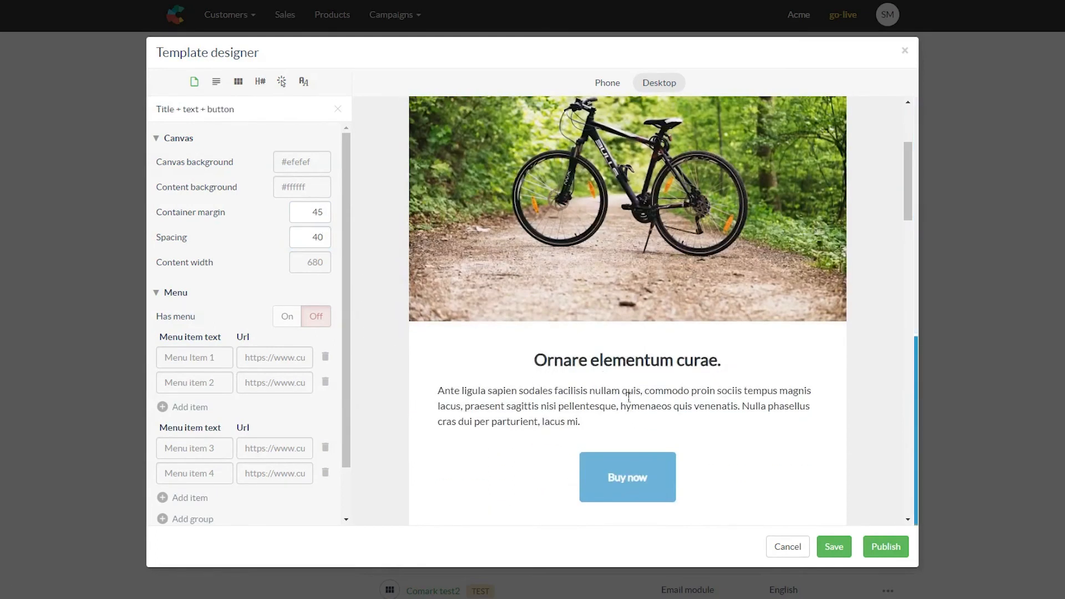
{"action": "scroll", "coordinate": [628, 399], "scroll_direction": "down", "scroll_amount": 4}
{"action": "left_click", "coordinate": [640, 300]}
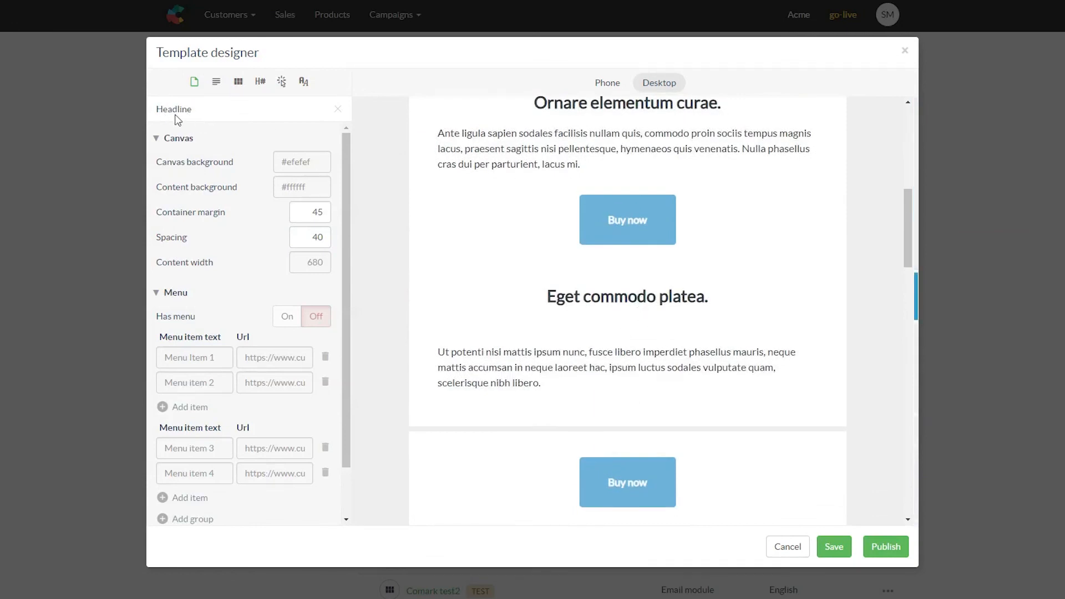
{"action": "left_click", "coordinate": [604, 367]}
{"action": "scroll", "coordinate": [610, 366], "scroll_direction": "down", "scroll_amount": 5}
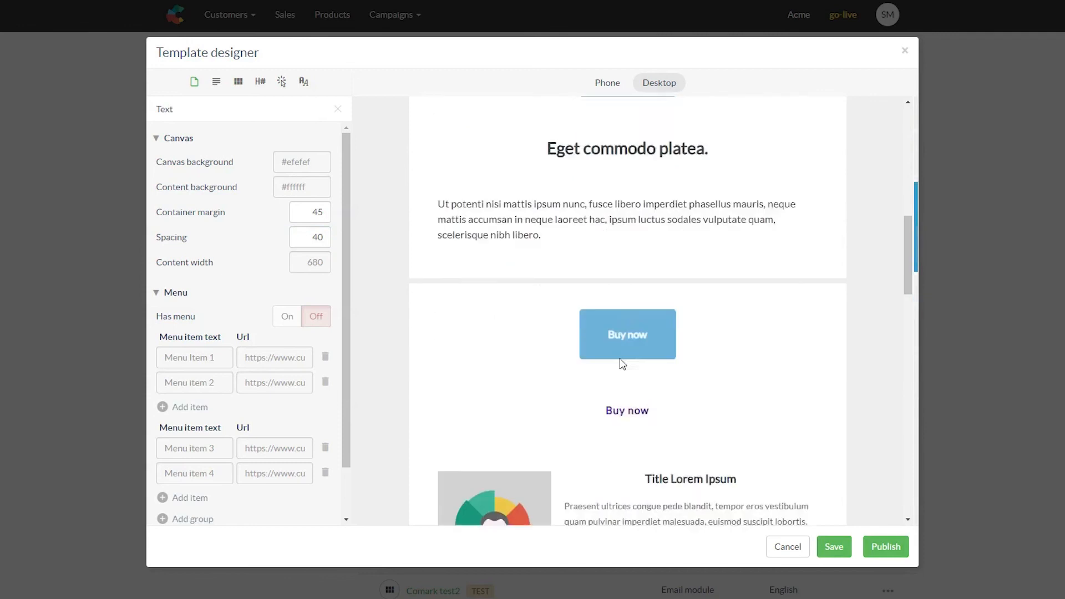
{"action": "left_click", "coordinate": [634, 329]}
{"action": "scroll", "coordinate": [410, 295], "scroll_direction": "down", "scroll_amount": 1}
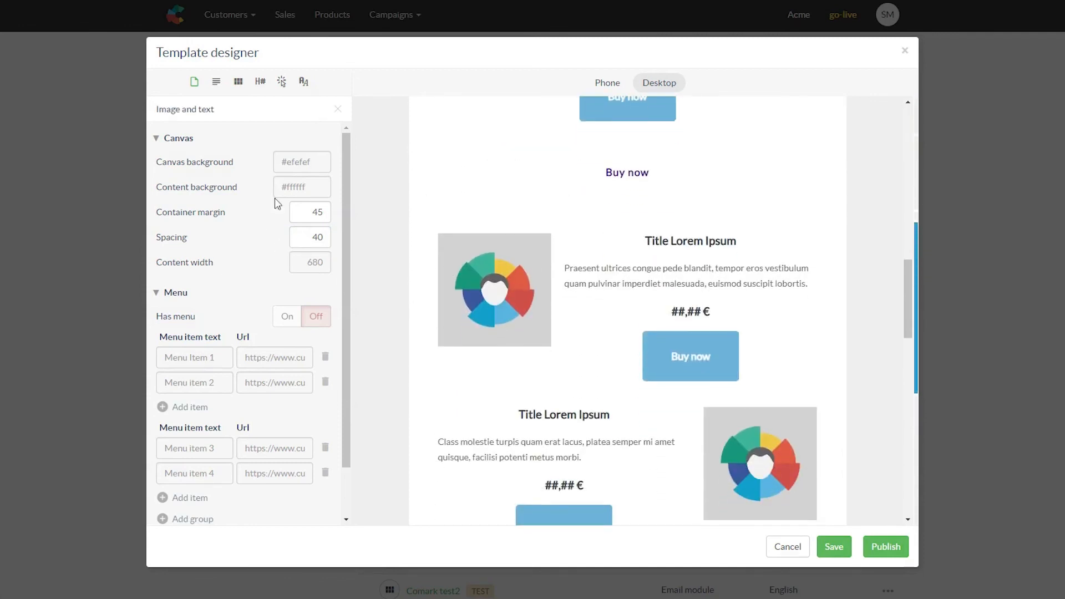
Check which module, company, header and footer settings can be changed for the Image and text module
{"action": "left_click", "coordinate": [237, 83]}
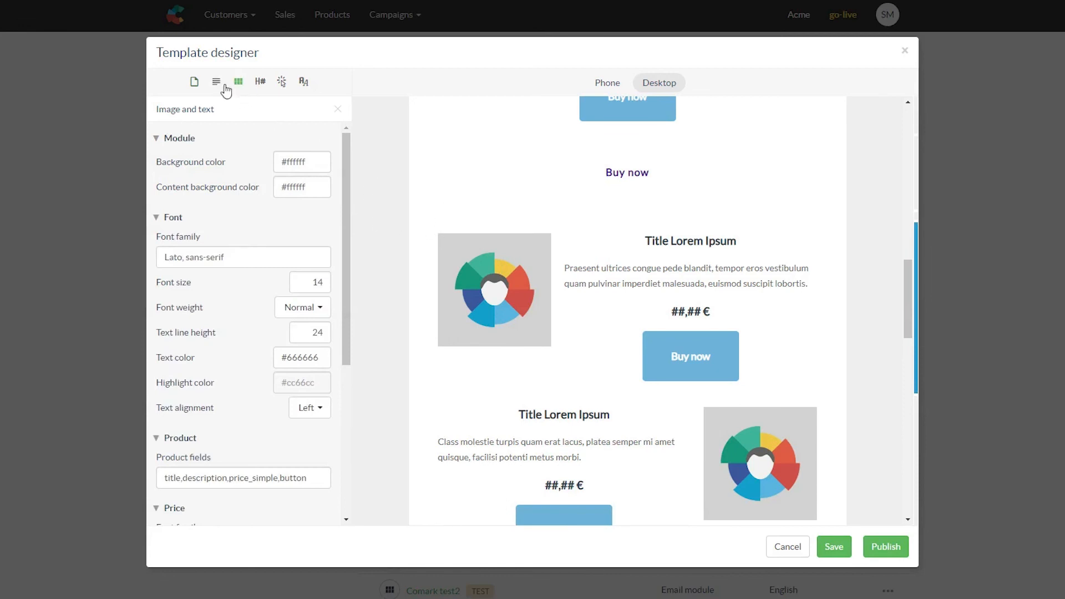
{"action": "left_click", "coordinate": [217, 83]}
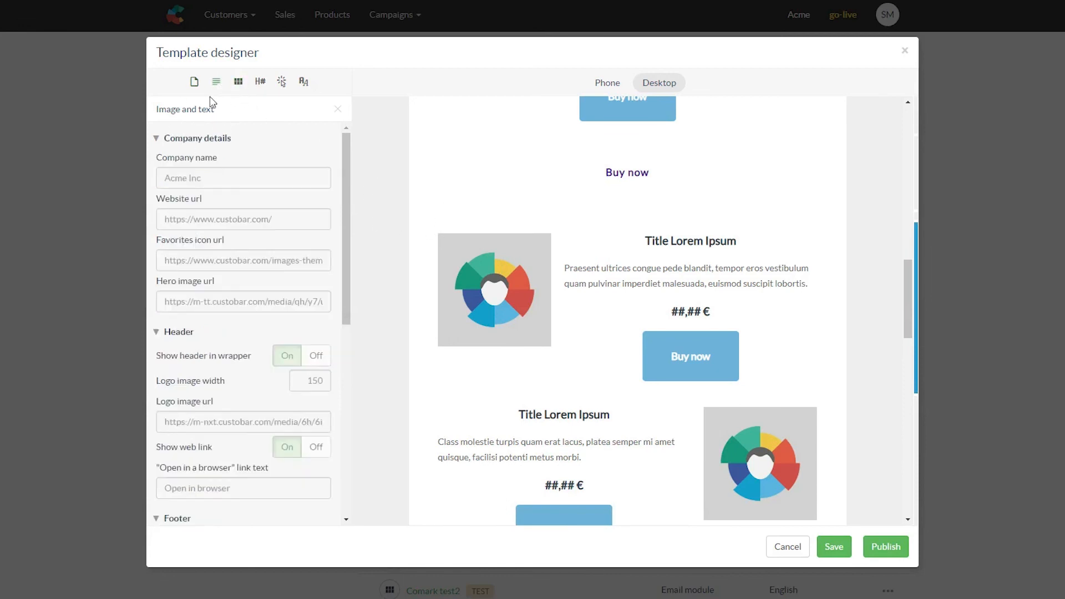
{"action": "scroll", "coordinate": [259, 209], "scroll_direction": "down", "scroll_amount": 3}
{"action": "scroll", "coordinate": [302, 178], "scroll_direction": "up", "scroll_amount": 3}
{"action": "left_click", "coordinate": [239, 83]}
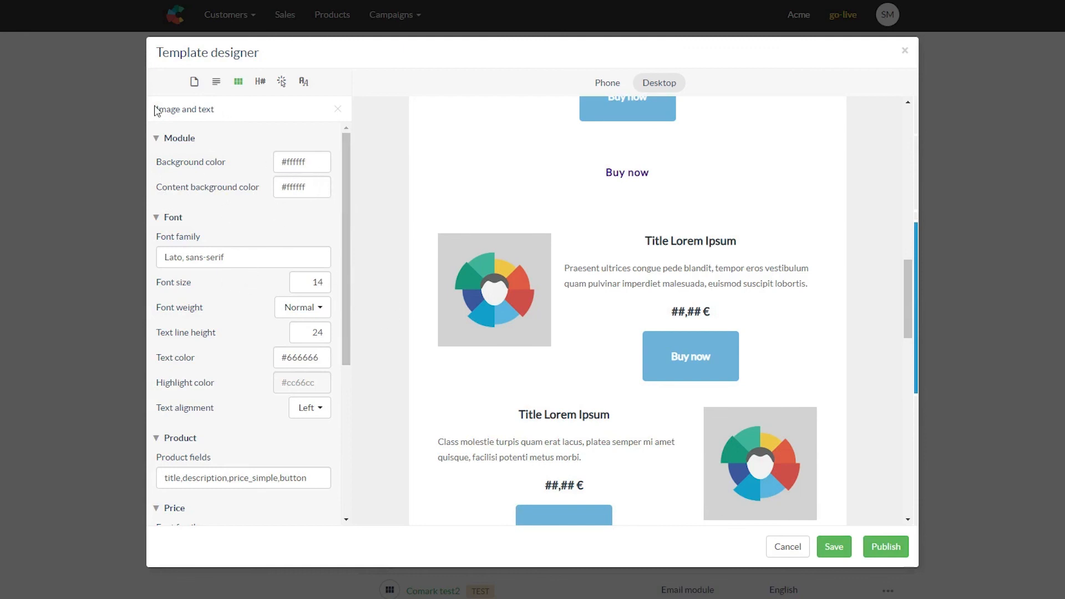
Set the background color of the Text module alone to #000000
{"action": "scroll", "coordinate": [610, 275], "scroll_direction": "up", "scroll_amount": 5}
{"action": "scroll", "coordinate": [610, 275], "scroll_direction": "up", "scroll_amount": 5}
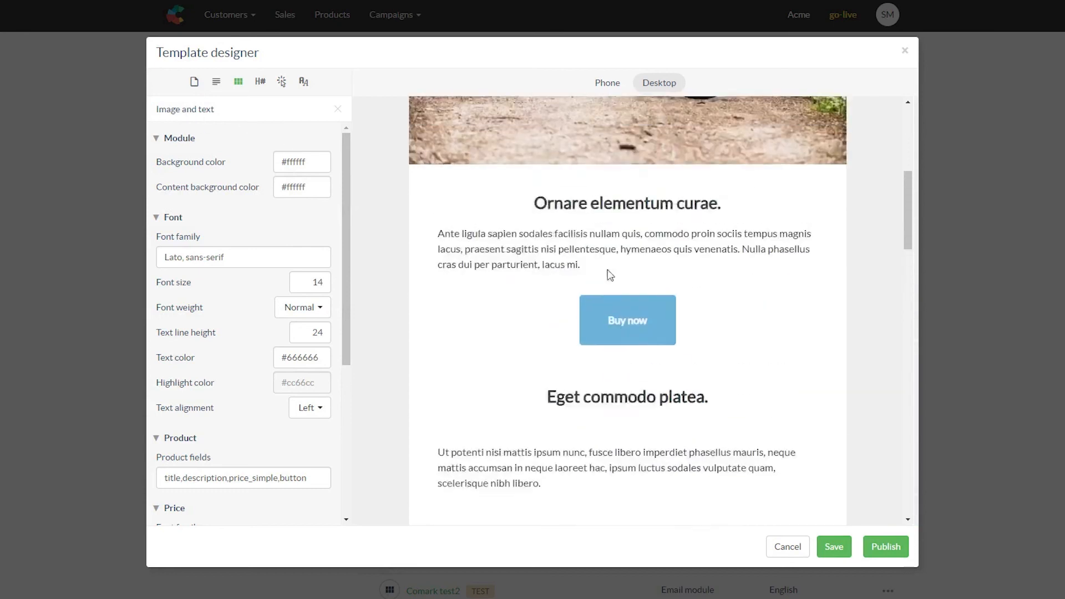
{"action": "left_click", "coordinate": [634, 437]}
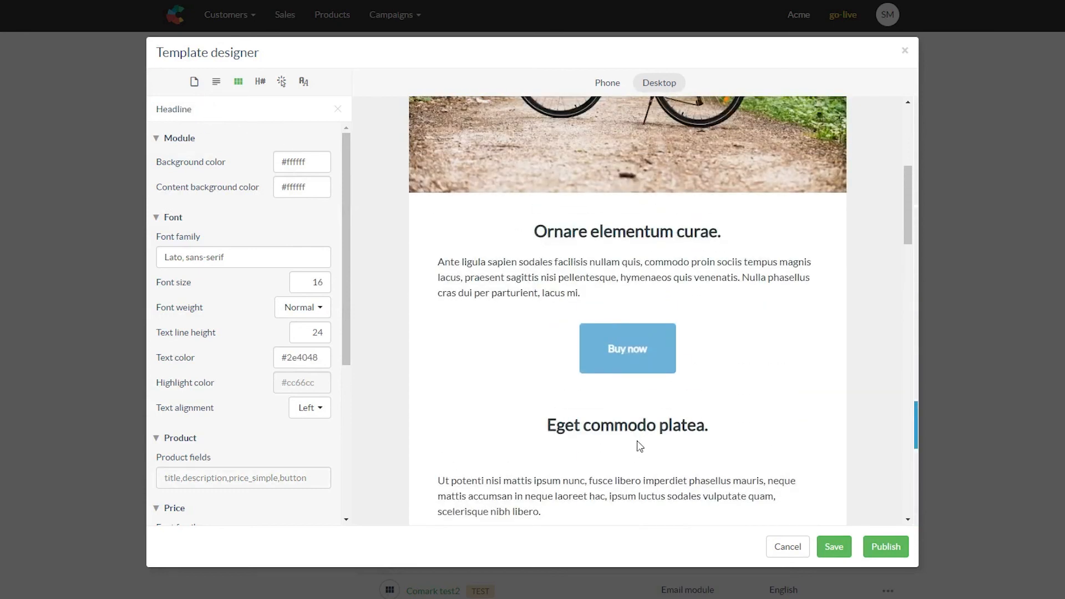
{"action": "left_click", "coordinate": [635, 497]}
{"action": "scroll", "coordinate": [515, 392], "scroll_direction": "down", "scroll_amount": 1}
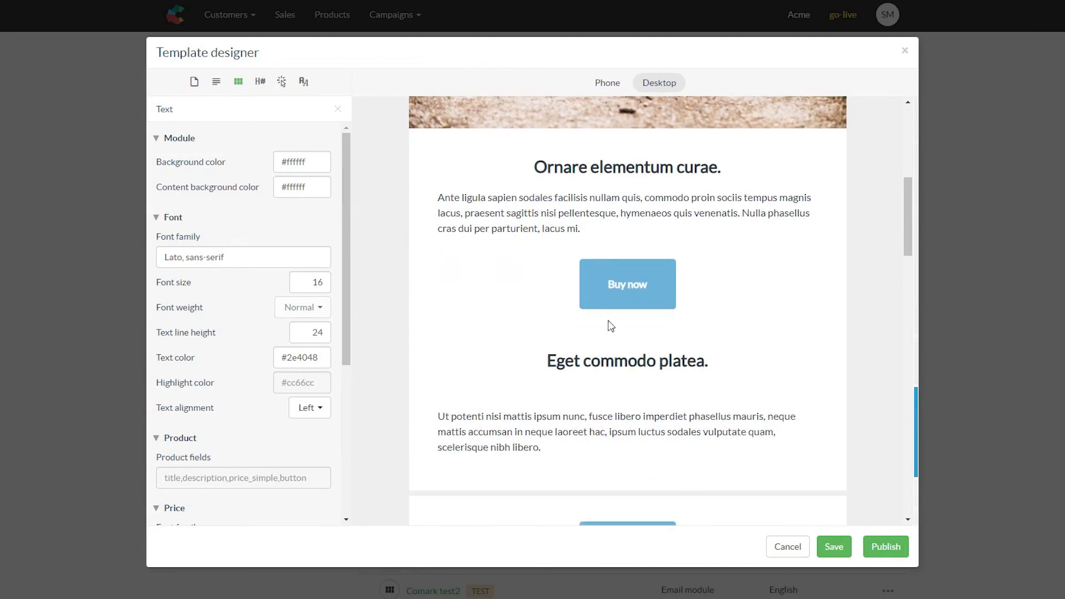
{"action": "left_click_drag", "start_coordinate": [321, 168], "coordinate": [291, 164]}
{"action": "type", "text": "000000"}
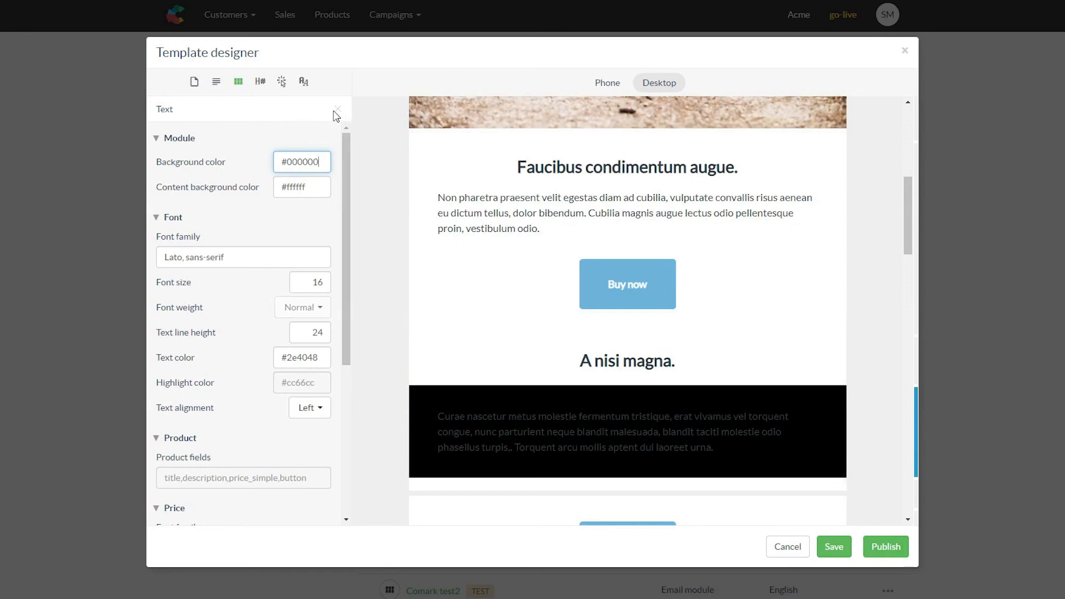
Compare the general module and canvas settings with the canvas settings available for the Title + text + button module, and return to the general settings
{"action": "scroll", "coordinate": [335, 183], "scroll_direction": "down", "scroll_amount": 3}
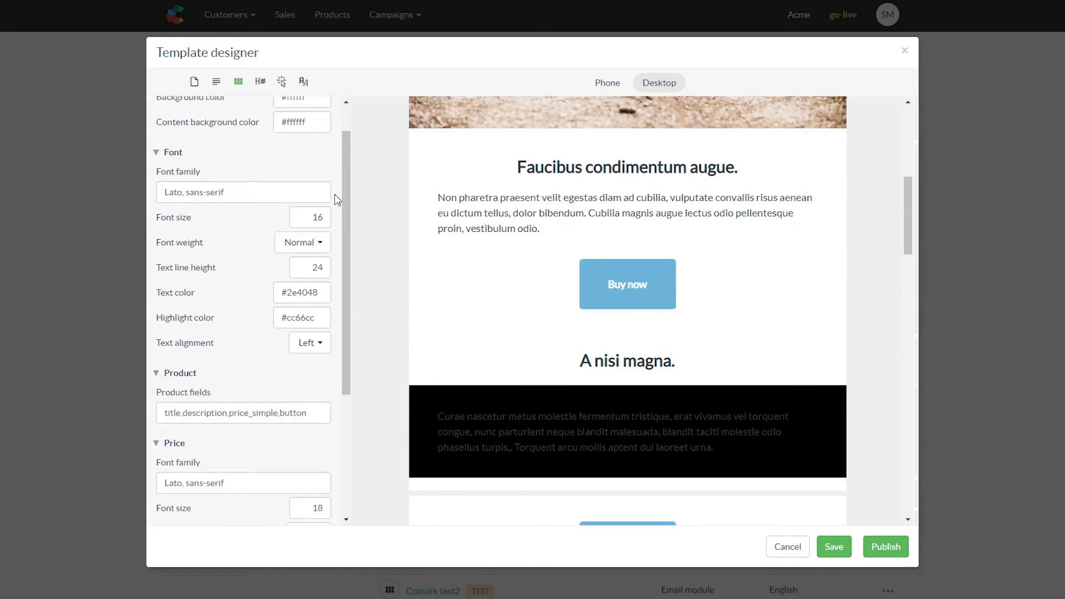
{"action": "left_click", "coordinate": [194, 82]}
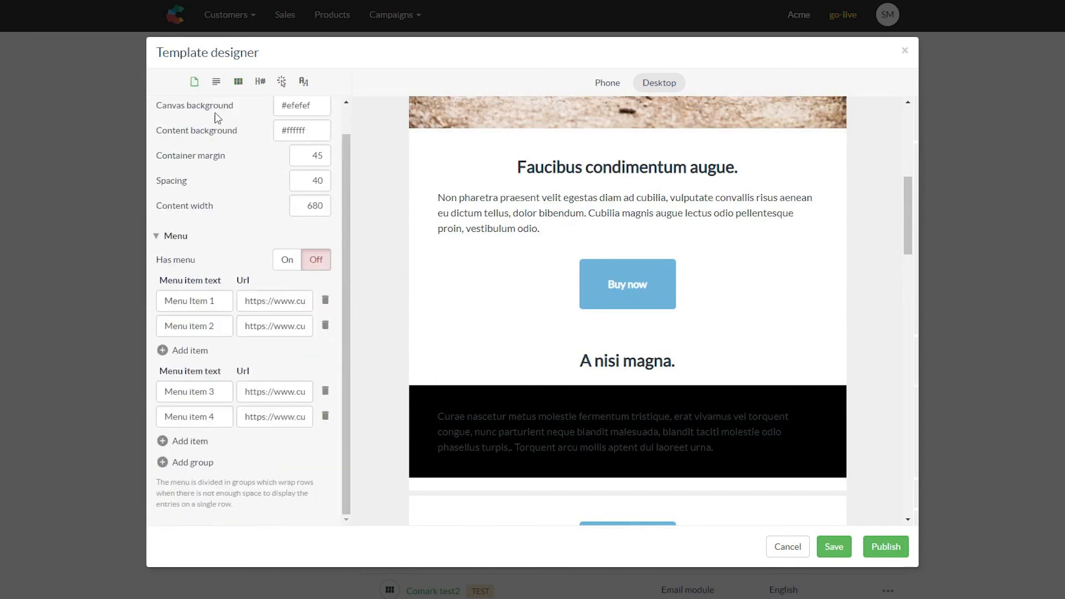
{"action": "left_click", "coordinate": [533, 218]}
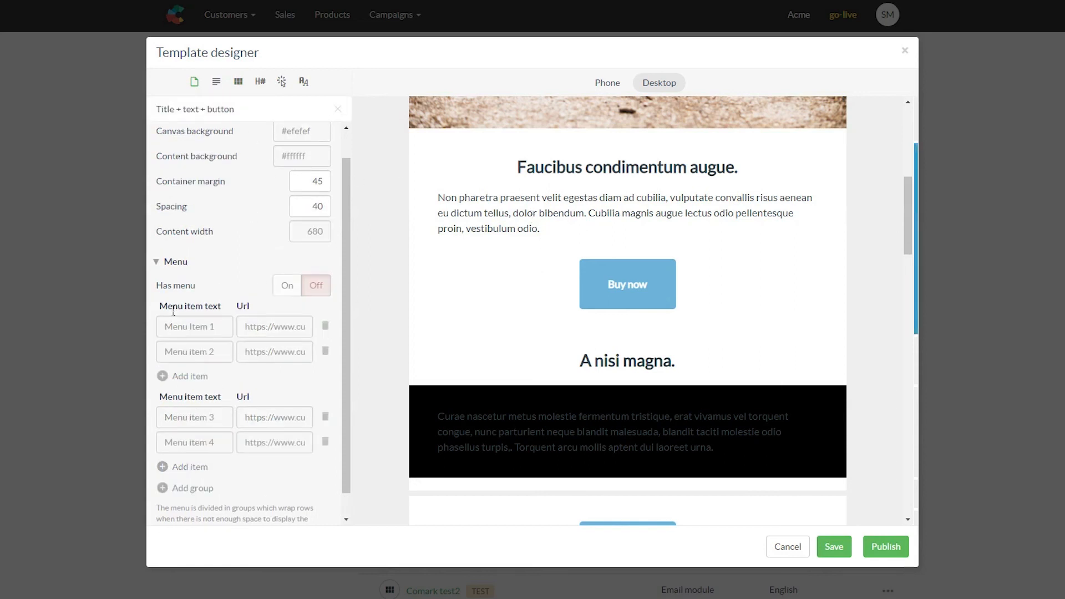
{"action": "scroll", "coordinate": [244, 310], "scroll_direction": "up", "scroll_amount": 1}
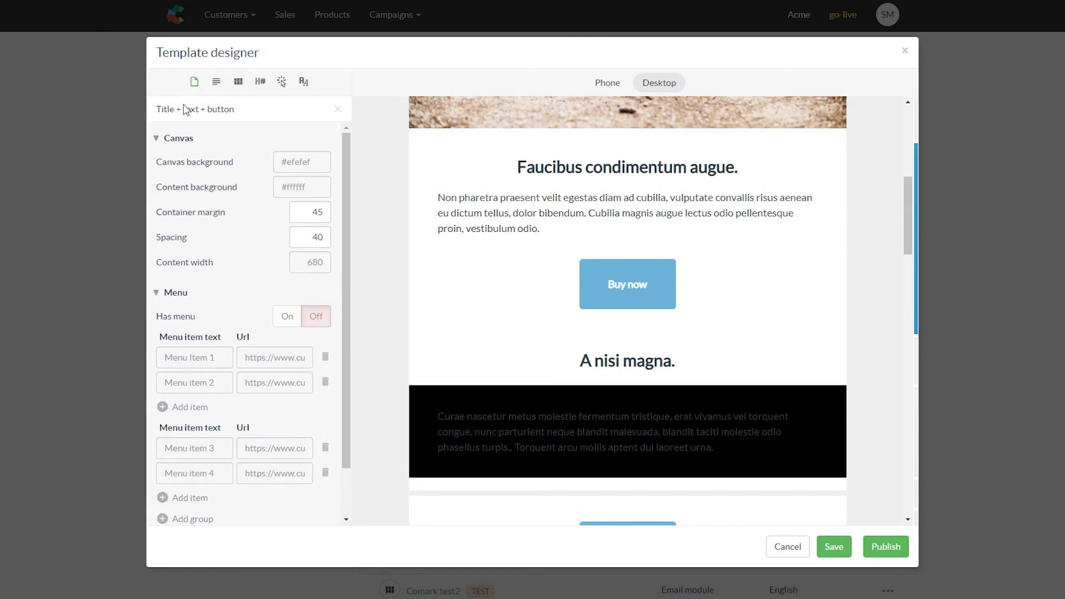
{"action": "left_click", "coordinate": [338, 109]}
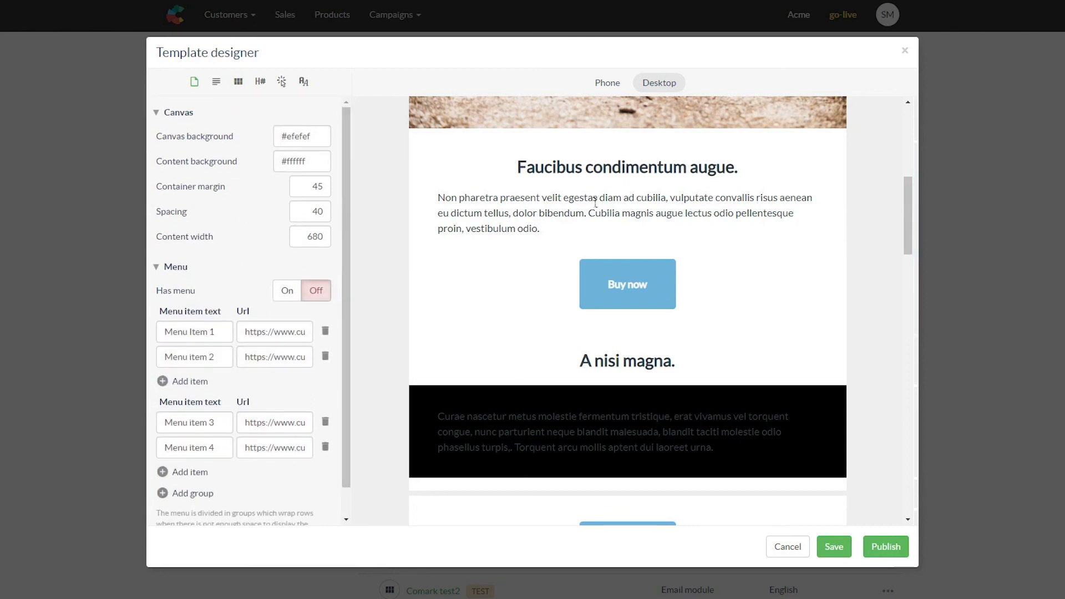
Preview the template in the phone layout, and review the whole template in the desktop layout
{"action": "left_click", "coordinate": [610, 84]}
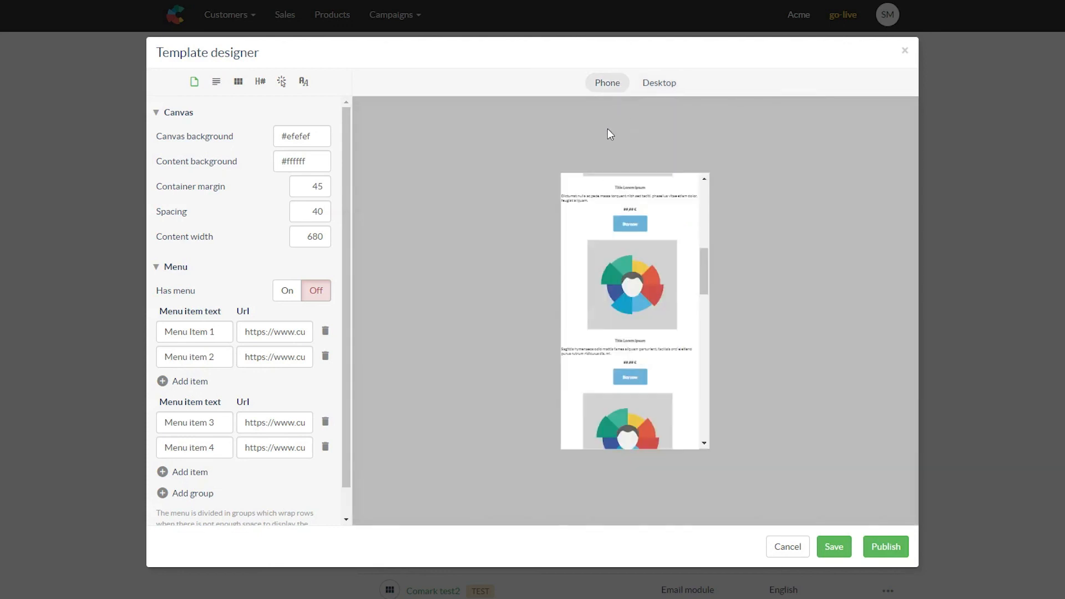
{"action": "left_click", "coordinate": [658, 84]}
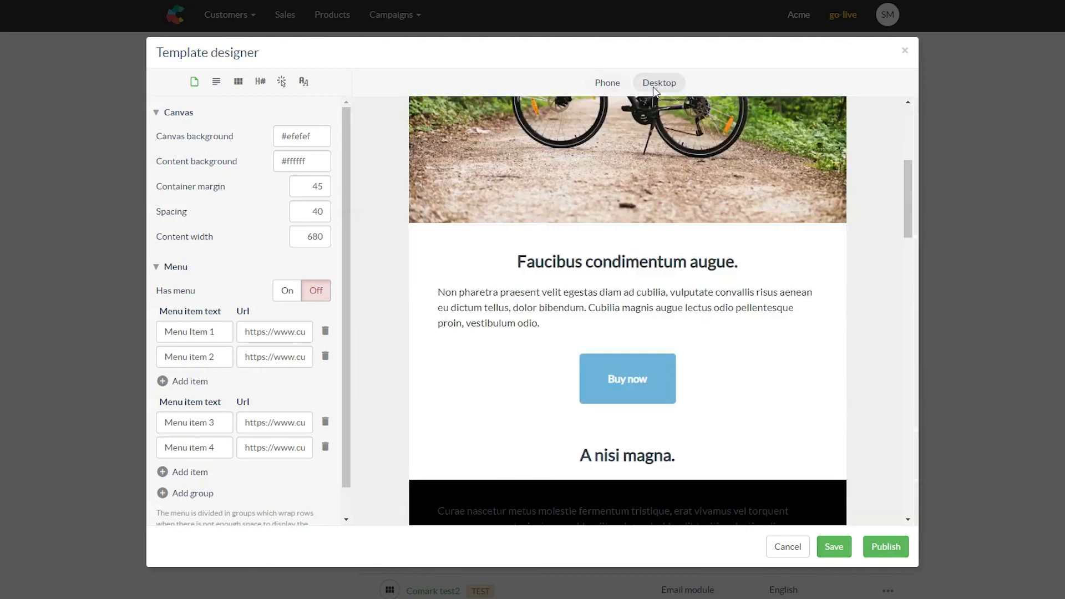
{"action": "scroll", "coordinate": [607, 332], "scroll_direction": "up", "scroll_amount": 5}
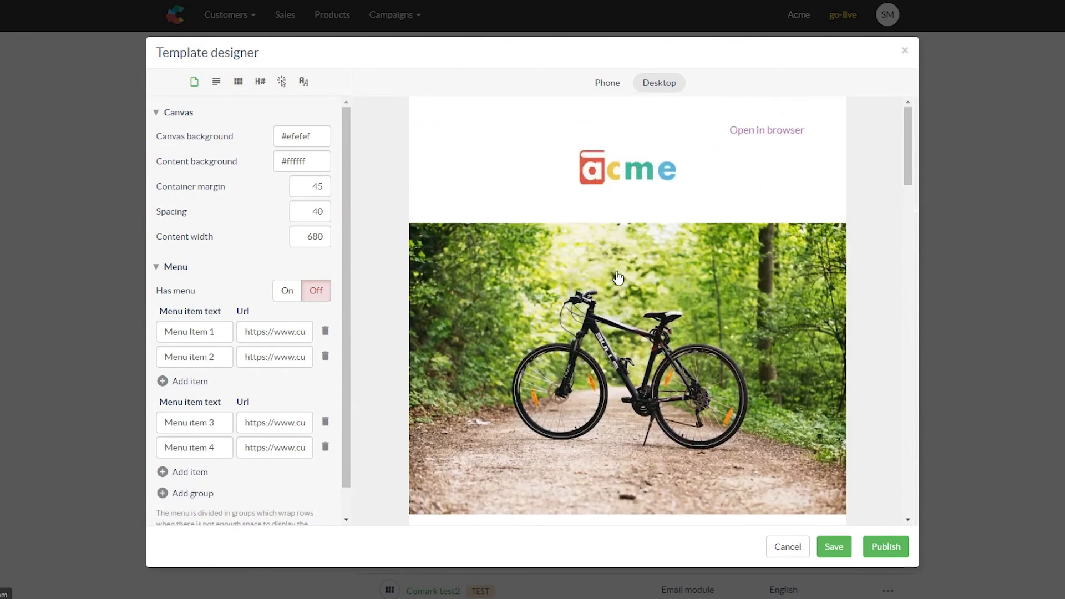
{"action": "scroll", "coordinate": [619, 272], "scroll_direction": "down", "scroll_amount": 8}
{"action": "scroll", "coordinate": [621, 265], "scroll_direction": "down", "scroll_amount": 10}
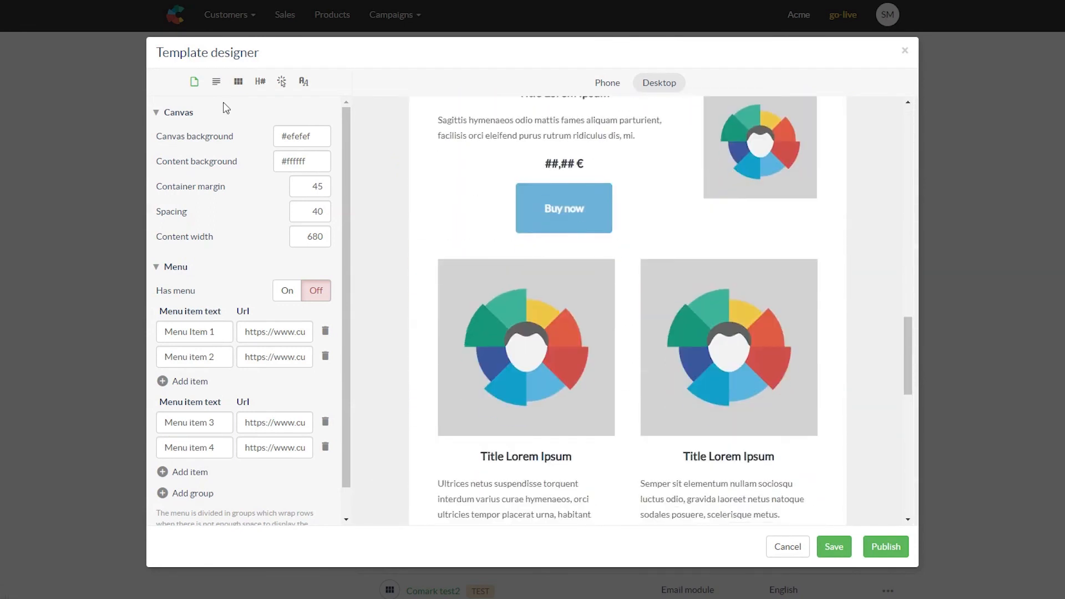
Save the template changes, and publish the Guide template set after reopening it
{"action": "left_click", "coordinate": [259, 83]}
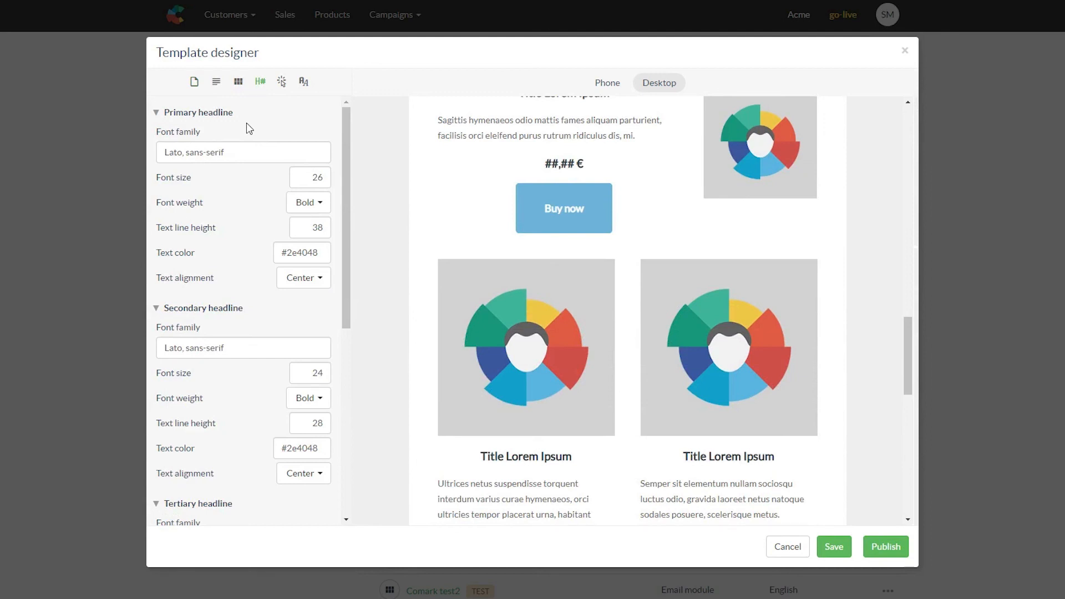
{"action": "left_click", "coordinate": [834, 546]}
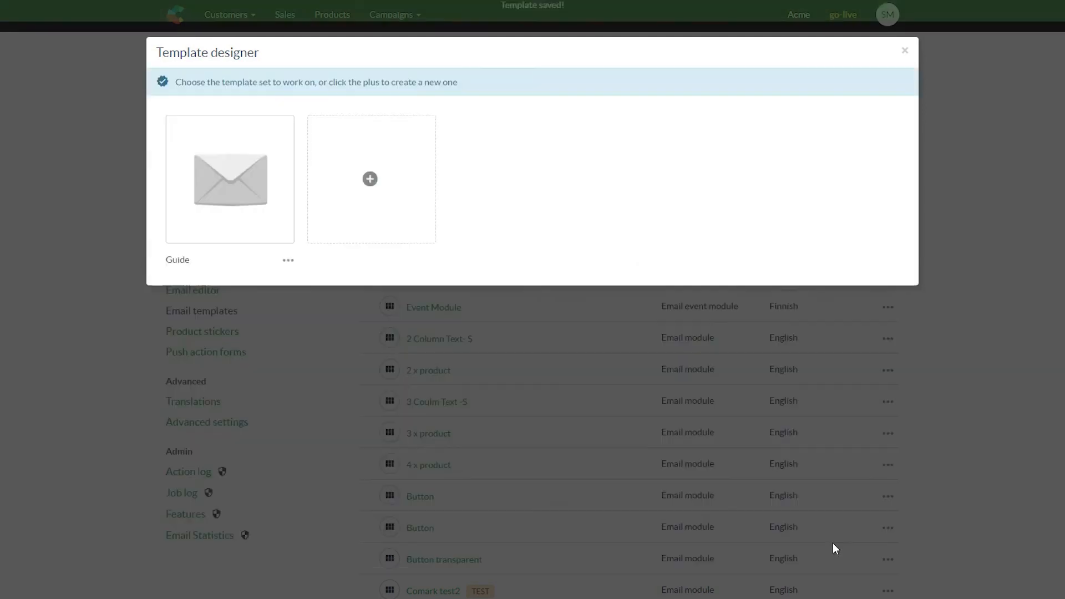
{"action": "left_click", "coordinate": [251, 197]}
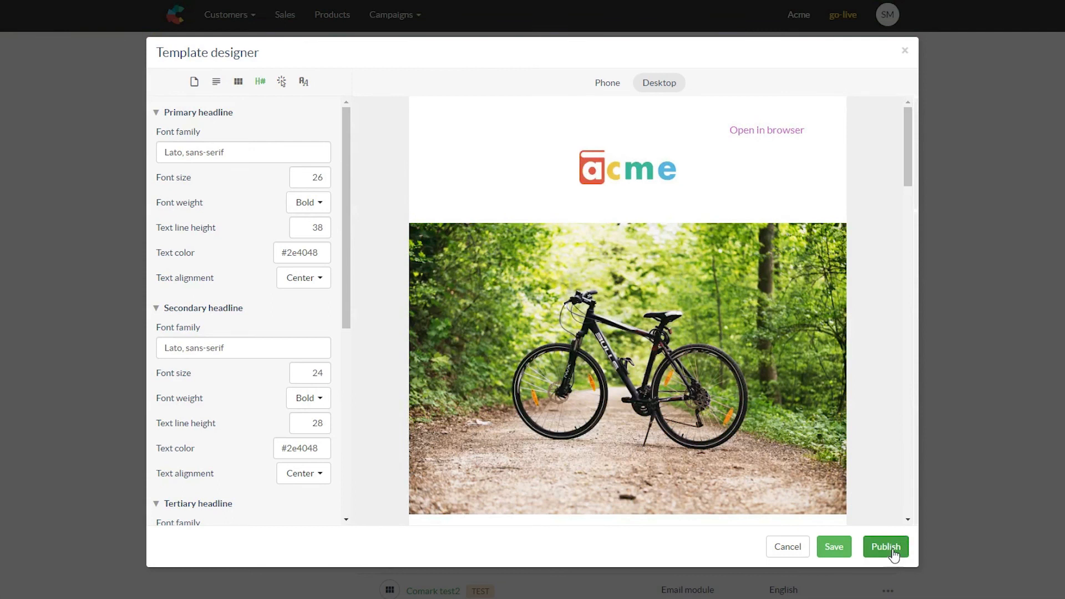
{"action": "left_click", "coordinate": [887, 547]}
{"action": "left_click", "coordinate": [708, 169]}
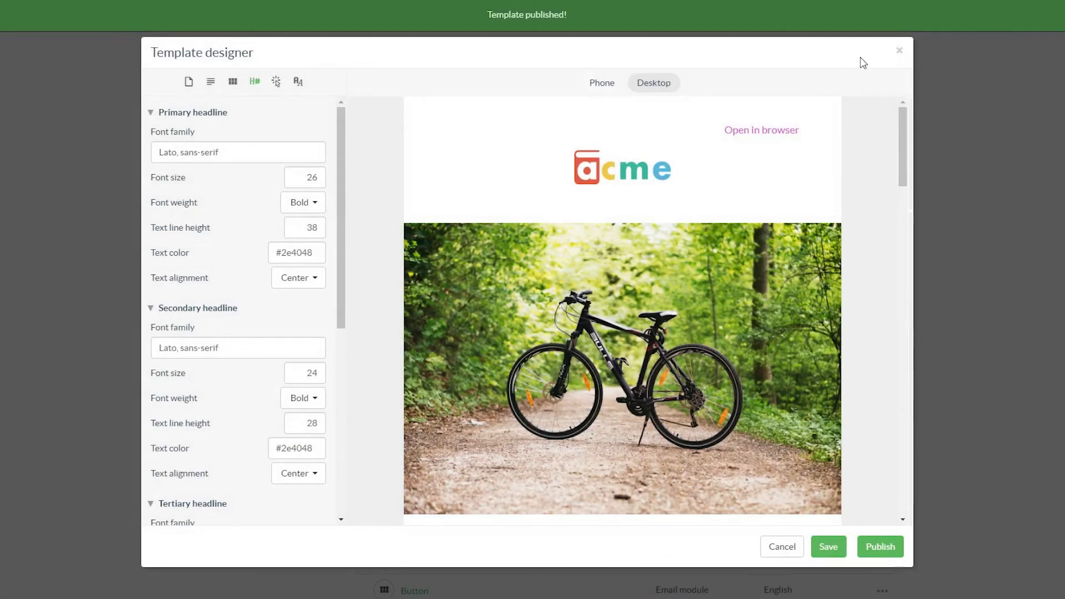
Close the template designer and expand the Guide folder in the email templates list to see its generated modules
{"action": "left_click", "coordinate": [900, 51]}
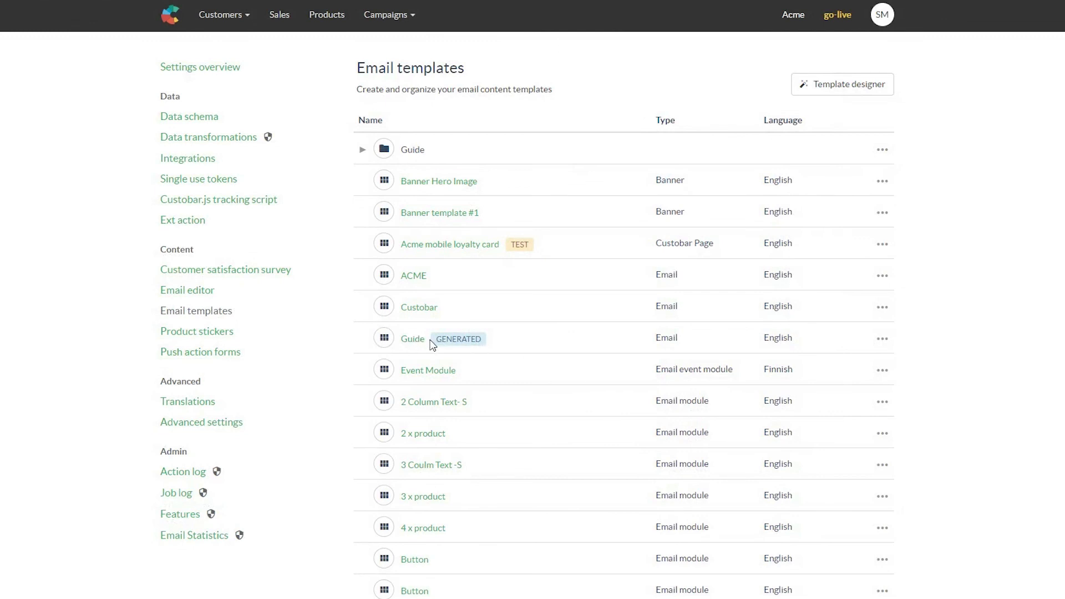
{"action": "left_click_drag", "start_coordinate": [427, 341], "coordinate": [421, 342]}
{"action": "left_click", "coordinate": [366, 150]}
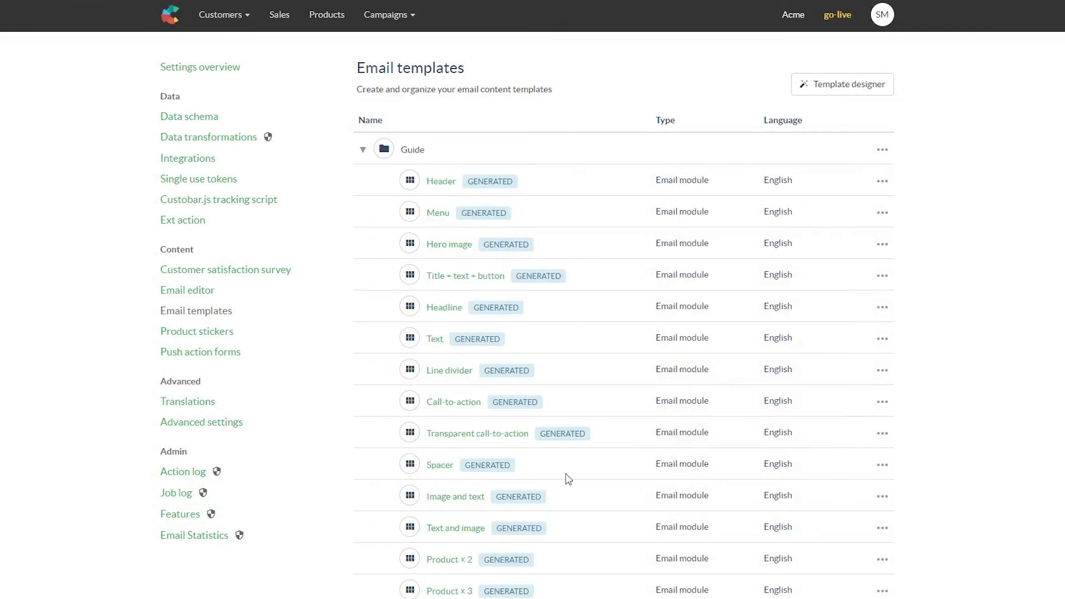
Start a new campaign action of type Email named Test
{"action": "left_click", "coordinate": [409, 23]}
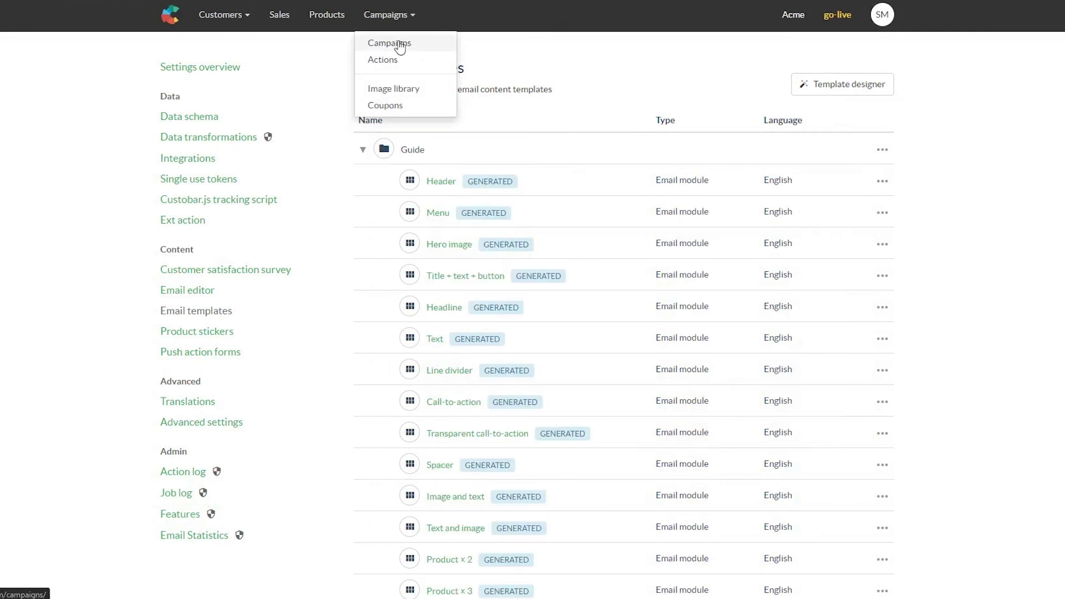
{"action": "left_click", "coordinate": [402, 43]}
{"action": "left_click", "coordinate": [297, 438]}
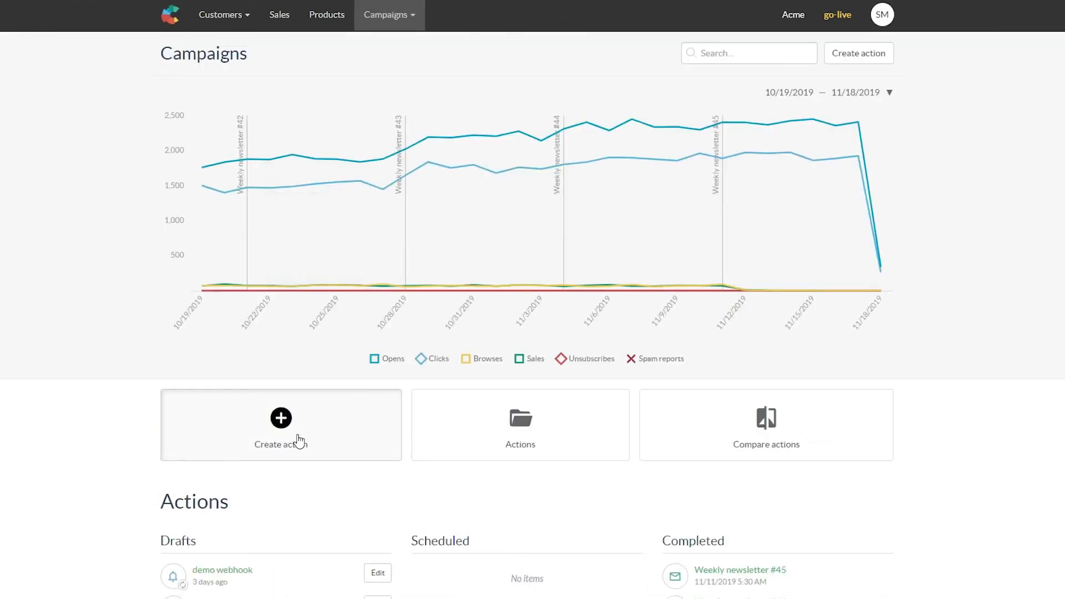
{"action": "type", "text": "T"}
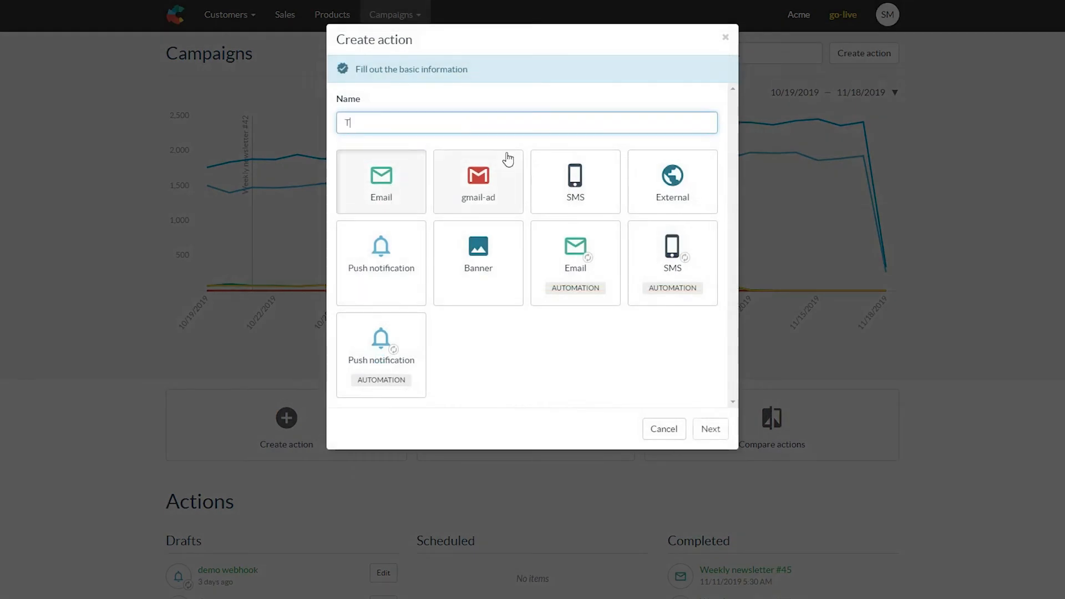
{"action": "type", "text": "est"}
{"action": "left_click", "coordinate": [709, 429]}
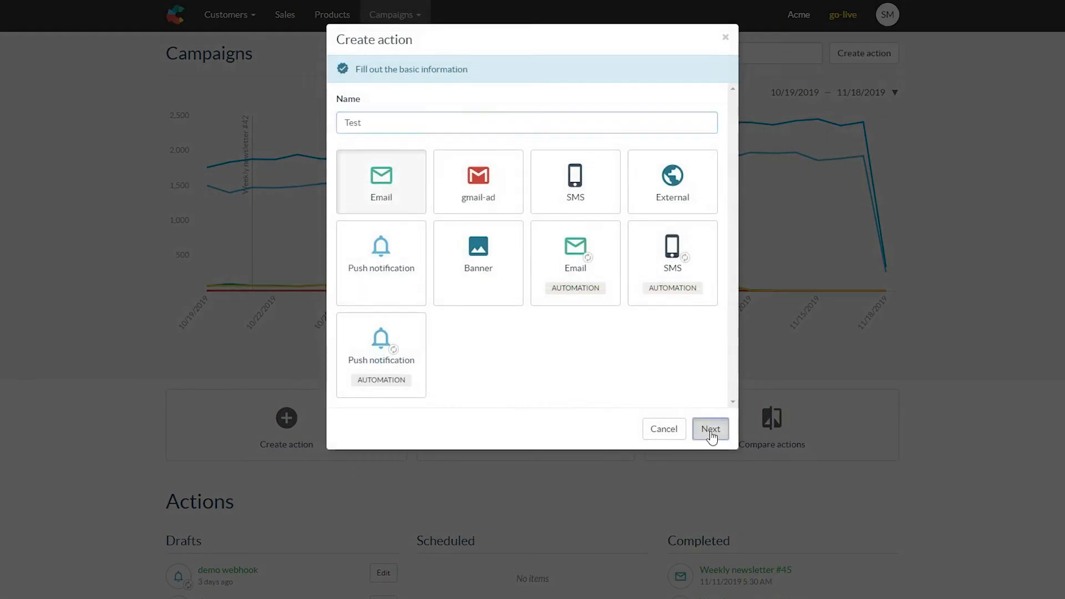
Store the new action in the Test area folder and continue to the choice of starting point
{"action": "left_click", "coordinate": [382, 263]}
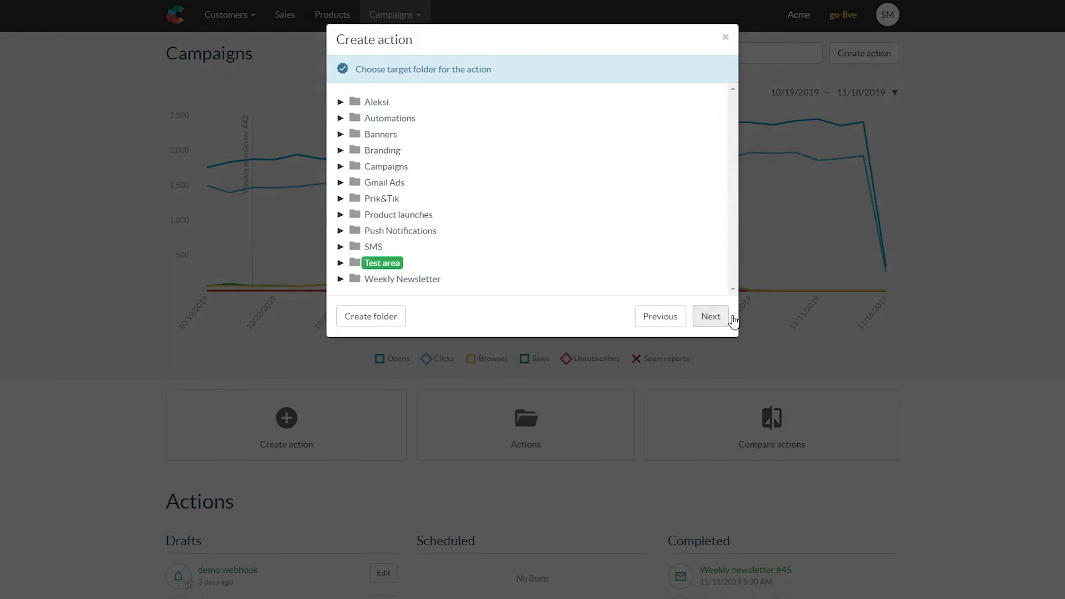
{"action": "left_click", "coordinate": [712, 317]}
{"action": "scroll", "coordinate": [610, 433], "scroll_direction": "down", "scroll_amount": 3}
{"action": "left_click", "coordinate": [518, 477]}
{"action": "left_click", "coordinate": [709, 552]}
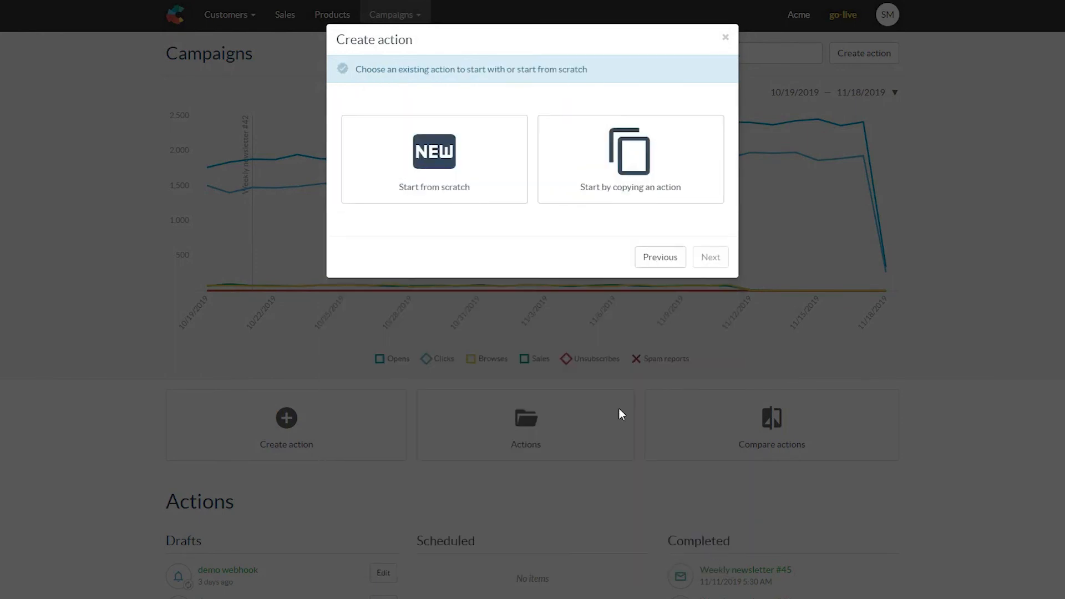
Start the action from scratch and create it with the Guide template
{"action": "left_click", "coordinate": [450, 176]}
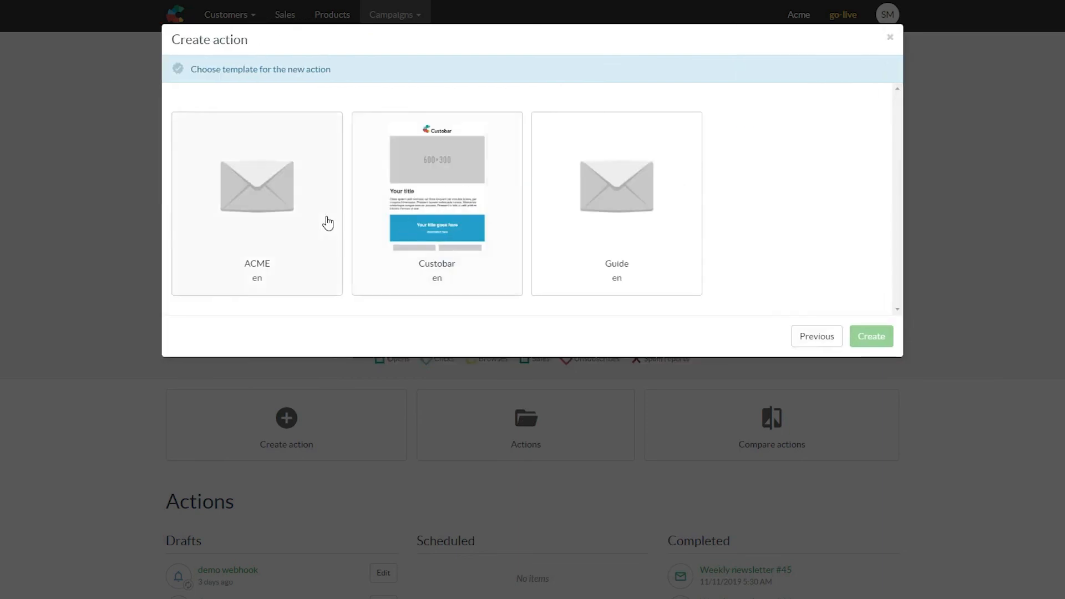
{"action": "left_click", "coordinate": [637, 216]}
{"action": "left_click", "coordinate": [876, 339]}
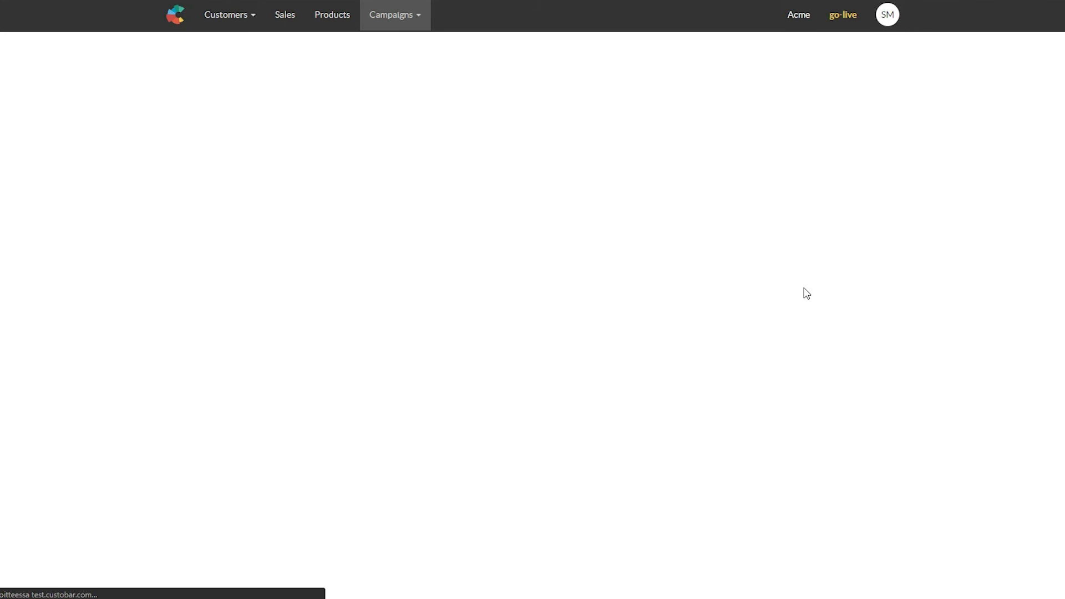